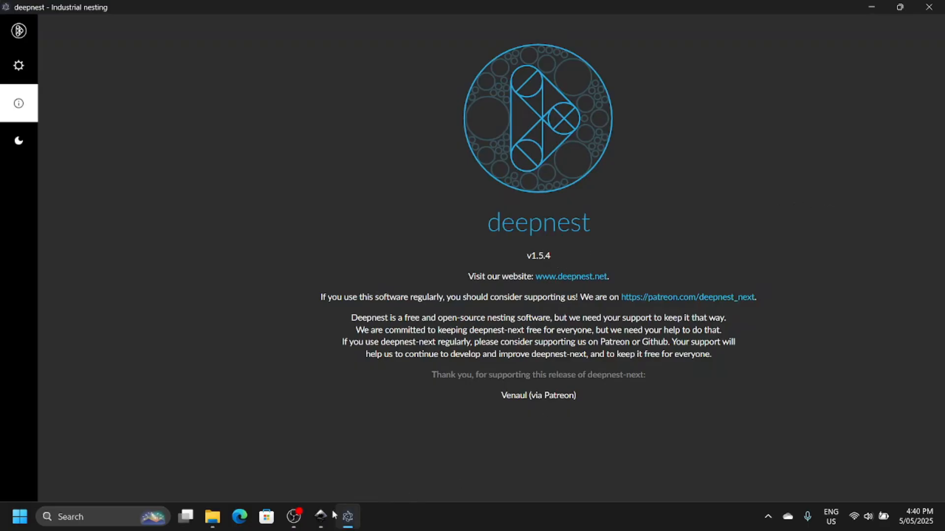
Step: Switch to Inkscape and show the sticker artwork in Outline display mode
left_click(321, 522)
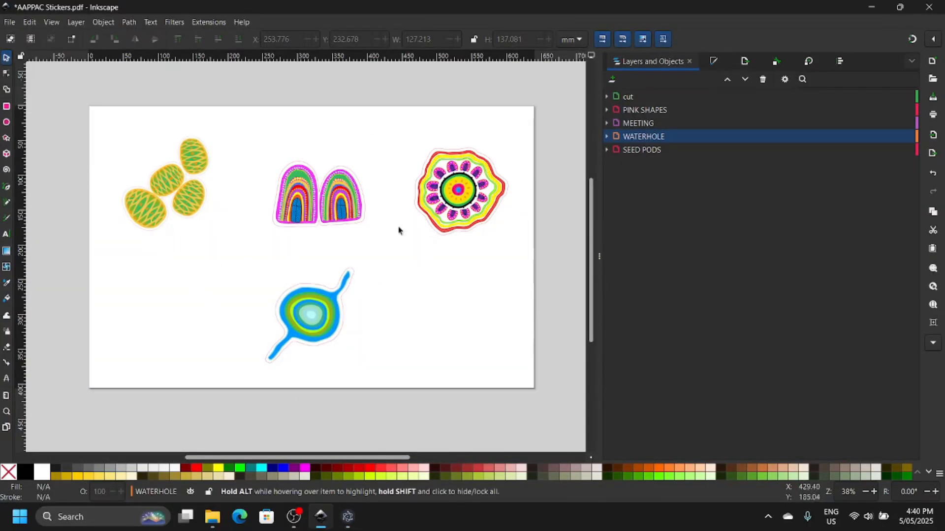
left_click(105, 22)
mouse_move(54, 25)
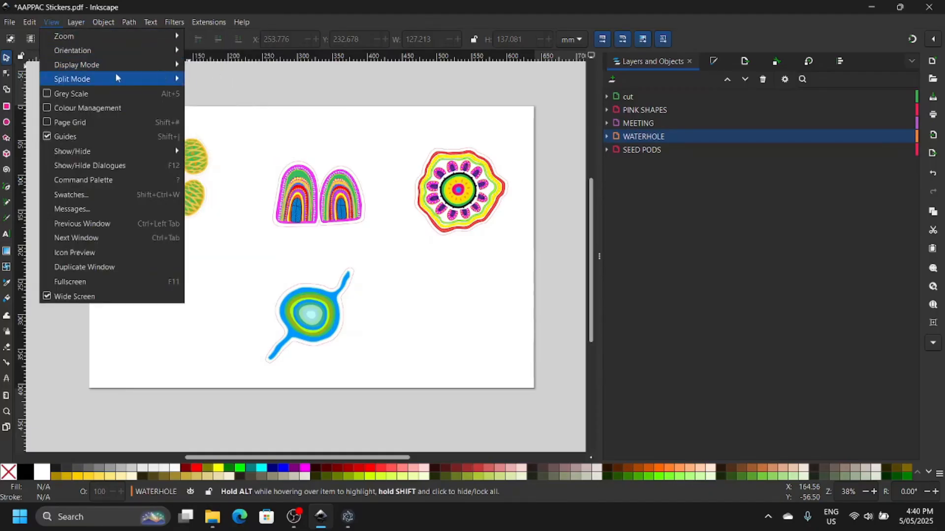
mouse_move(118, 64)
left_click(201, 76)
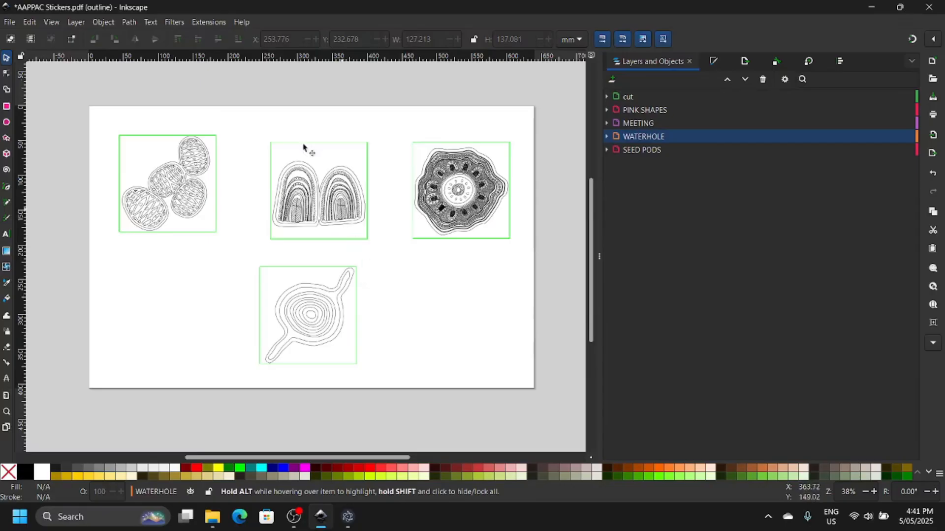
Step: Return the sticker artwork to Normal display mode
left_click(103, 22)
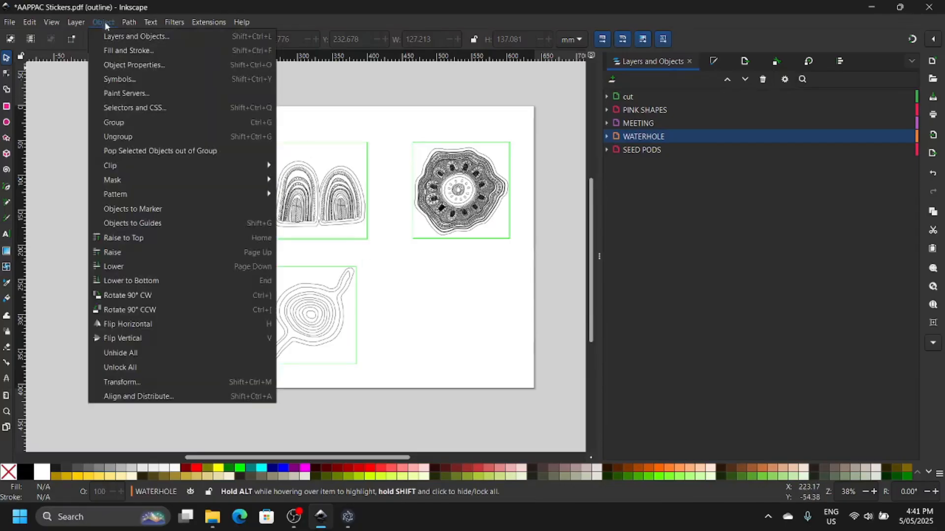
mouse_move(74, 22)
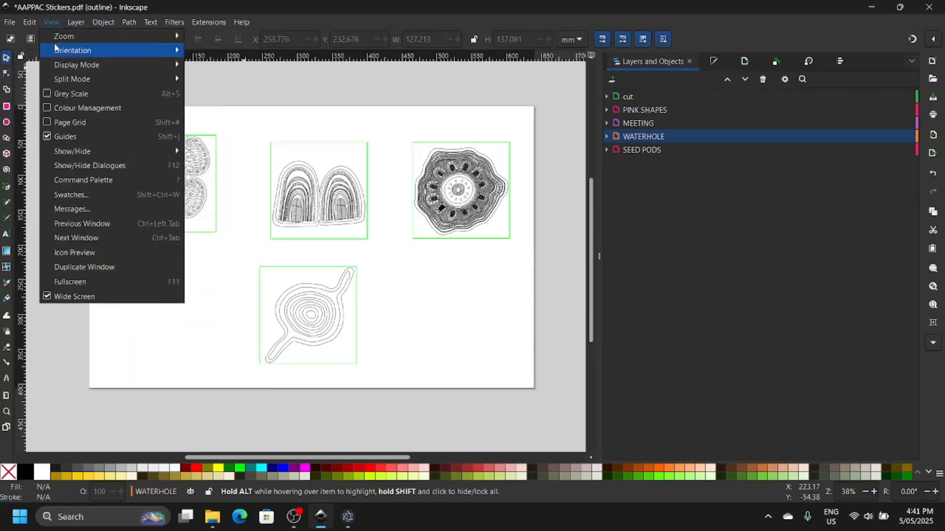
mouse_move(61, 66)
left_click(197, 68)
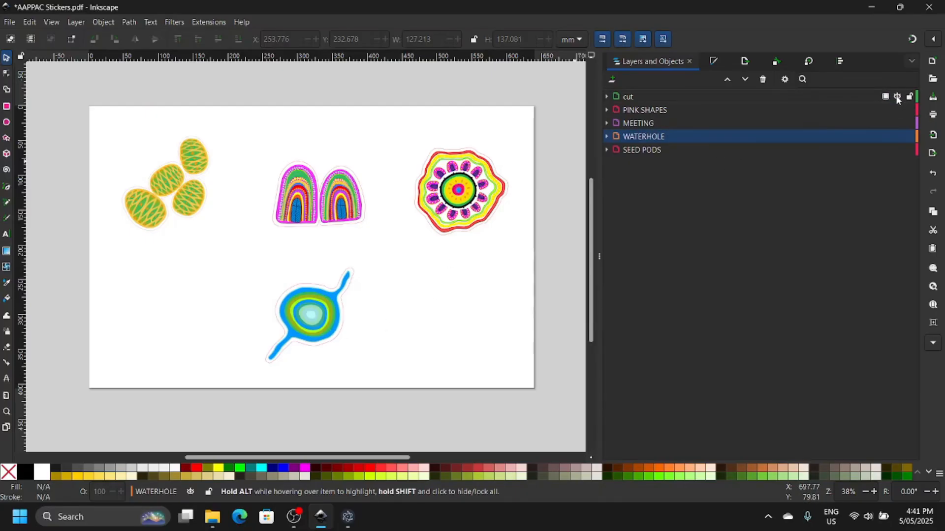
Step: Hide the cut layer and make a bitmap copy of all the seed pod paths
left_click(897, 98)
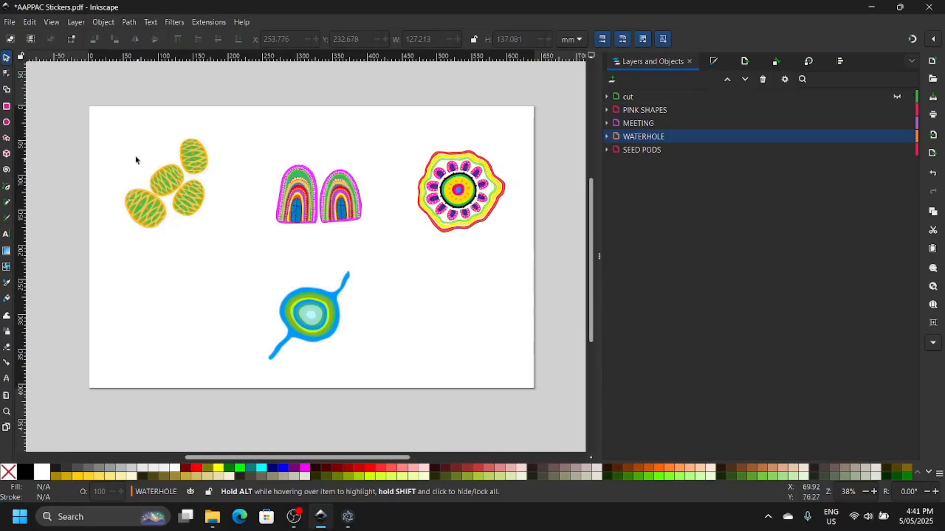
left_click_drag(96, 113, 226, 249)
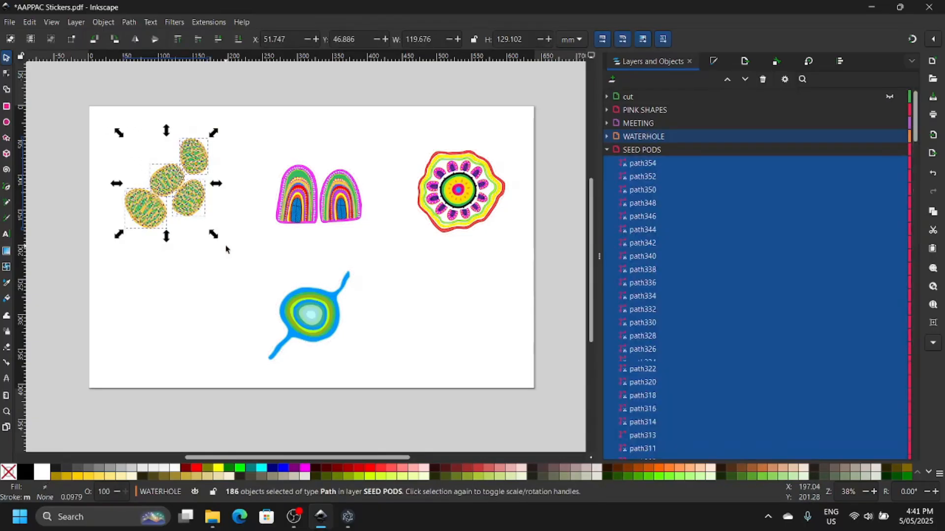
key("alt+b")
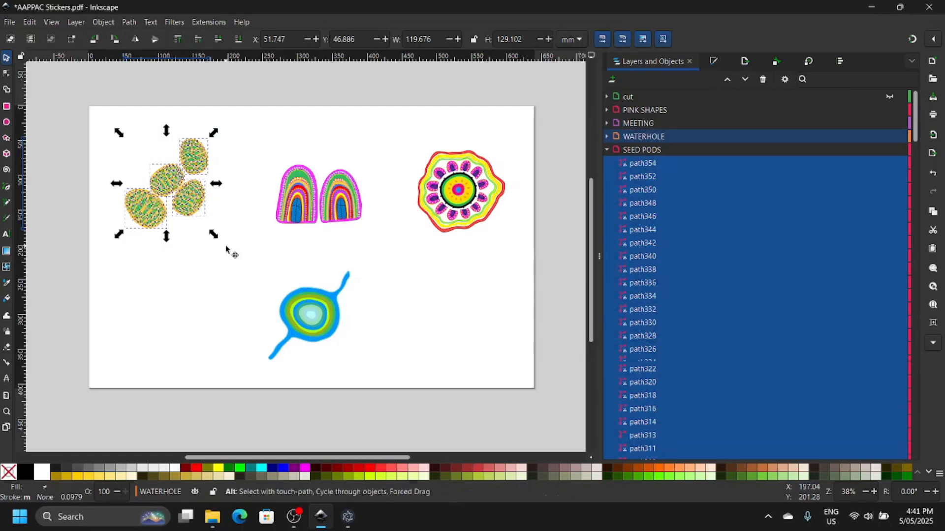
Step: Make separate bitmap copies of the twin pink arches and of the round MEETING artwork
left_click(259, 149)
left_click_drag(240, 142, 389, 259)
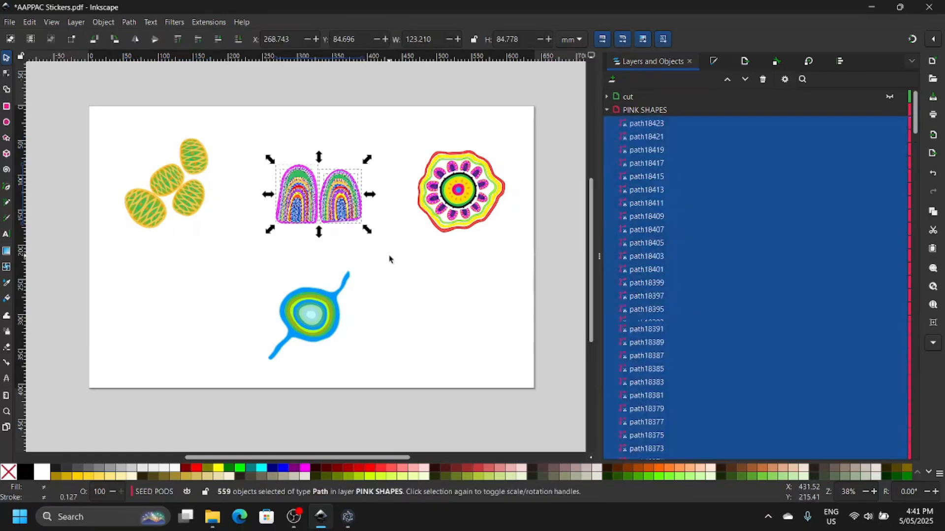
key("alt+b")
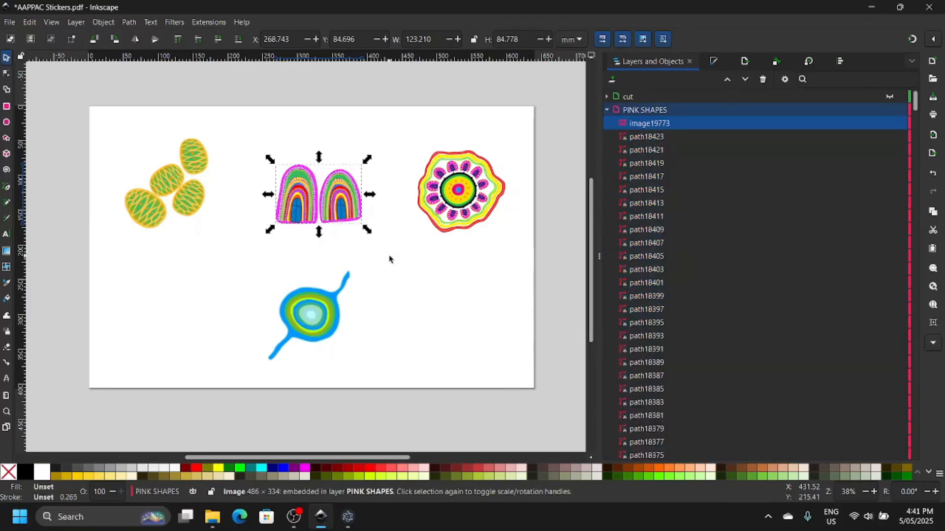
left_click(429, 260)
left_click_drag(409, 131, 519, 267)
key("alt+b")
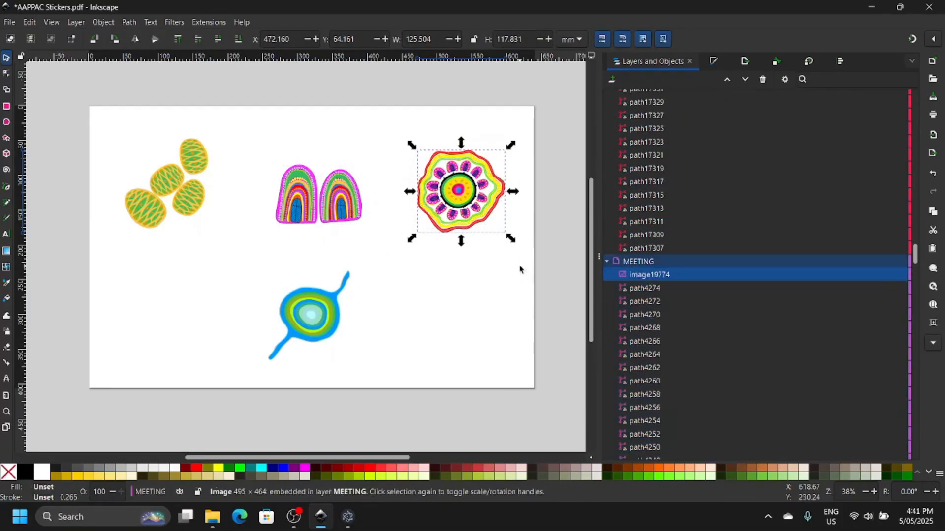
Step: Make a bitmap copy of the blue and green waterhole artwork and clear the selection
left_click(220, 257)
left_click_drag(220, 253, 382, 375)
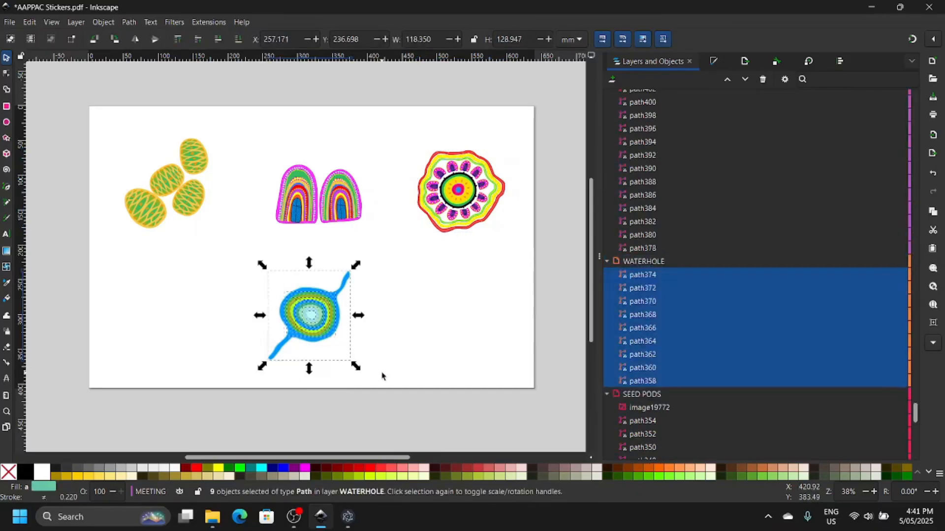
key("alt+b")
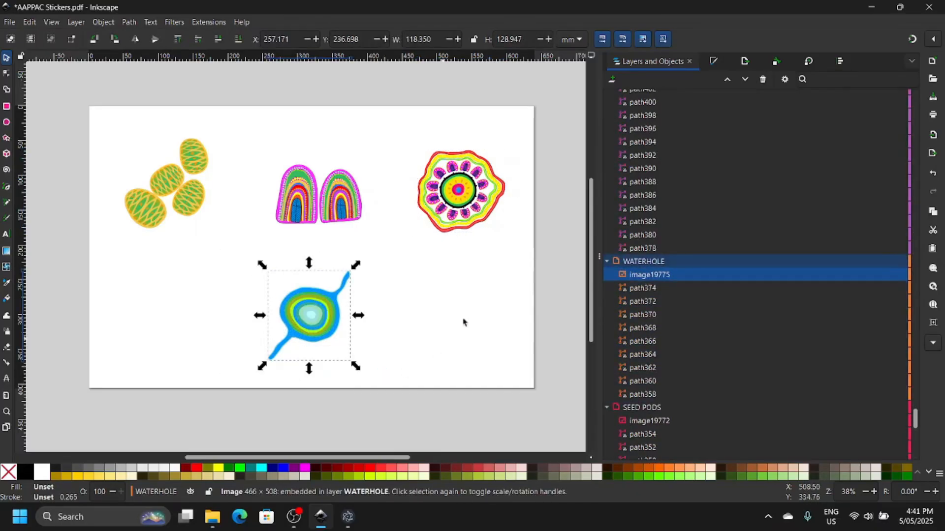
left_click(491, 299)
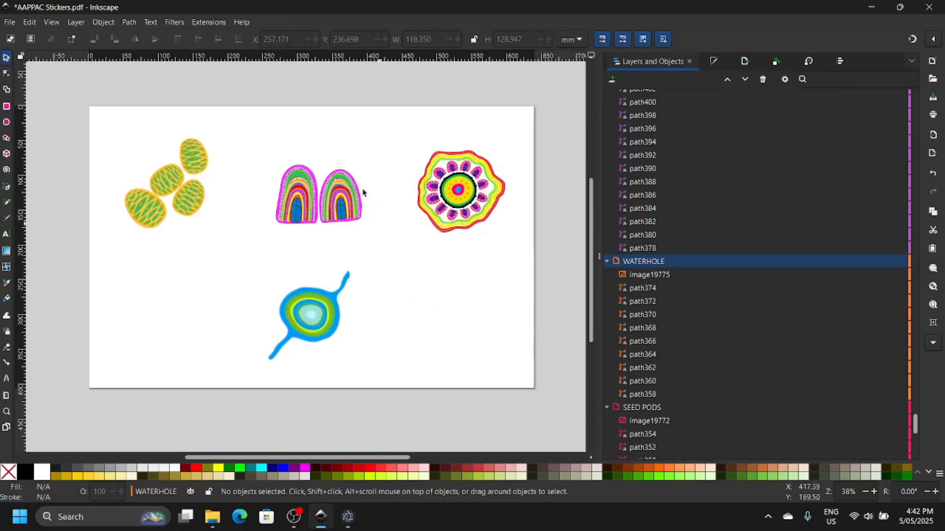
Step: Check the bitmap copies against the vector paths in Outline display mode and return to Normal display
left_click(52, 22)
mouse_move(64, 72)
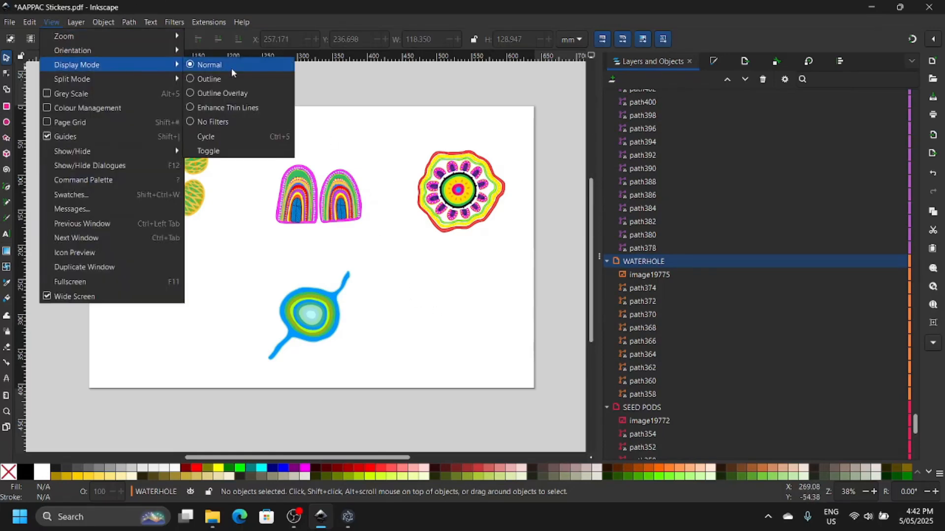
left_click(216, 79)
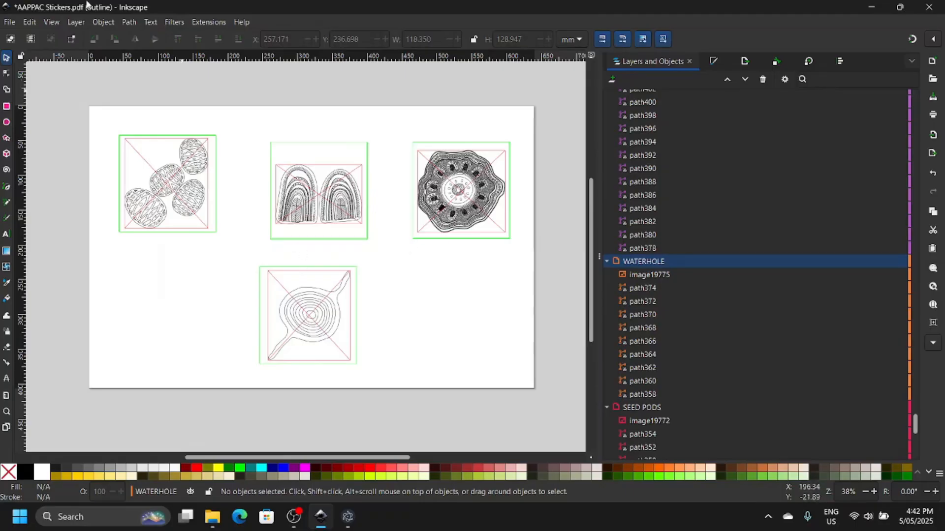
left_click(51, 22)
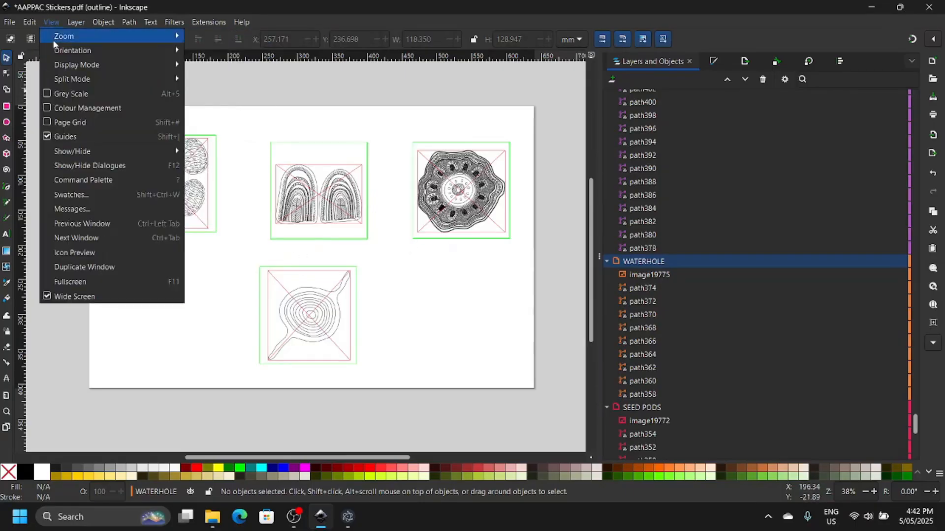
mouse_move(59, 61)
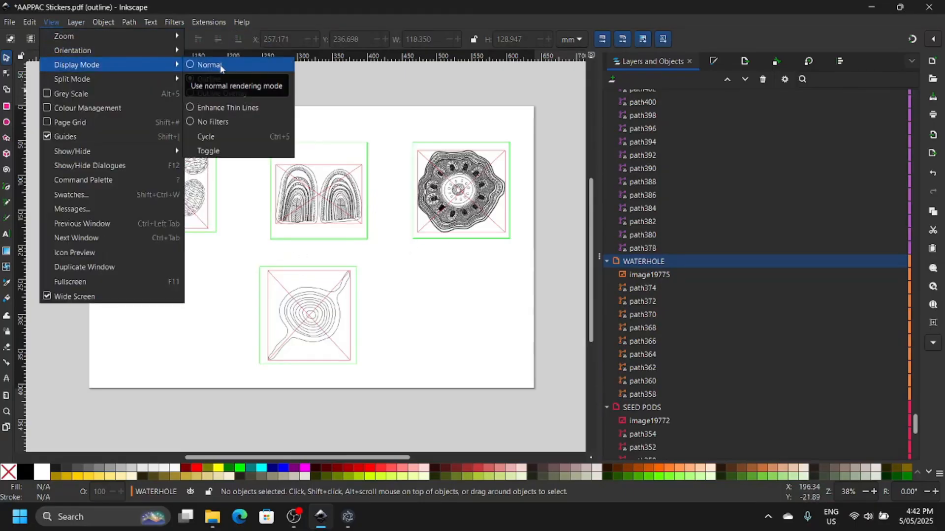
left_click(221, 68)
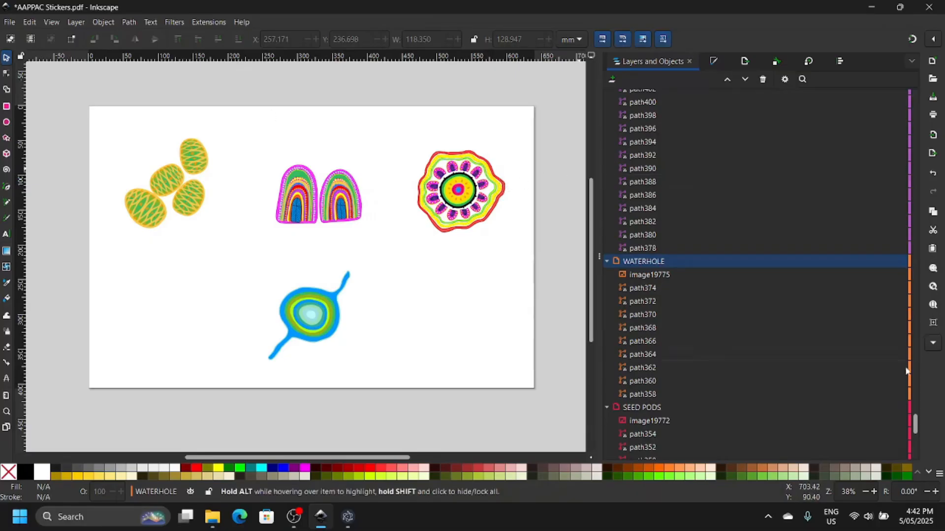
left_click_drag(915, 430, 915, 96)
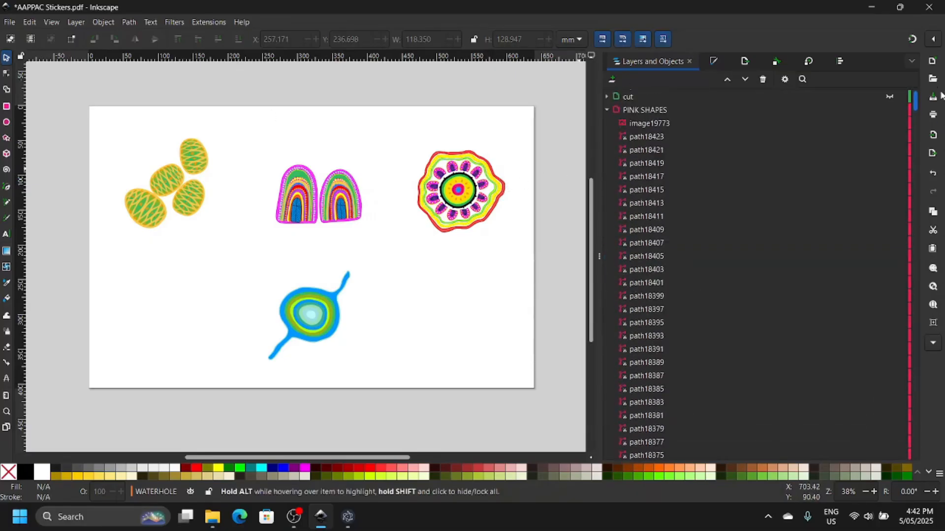
left_click(168, 183)
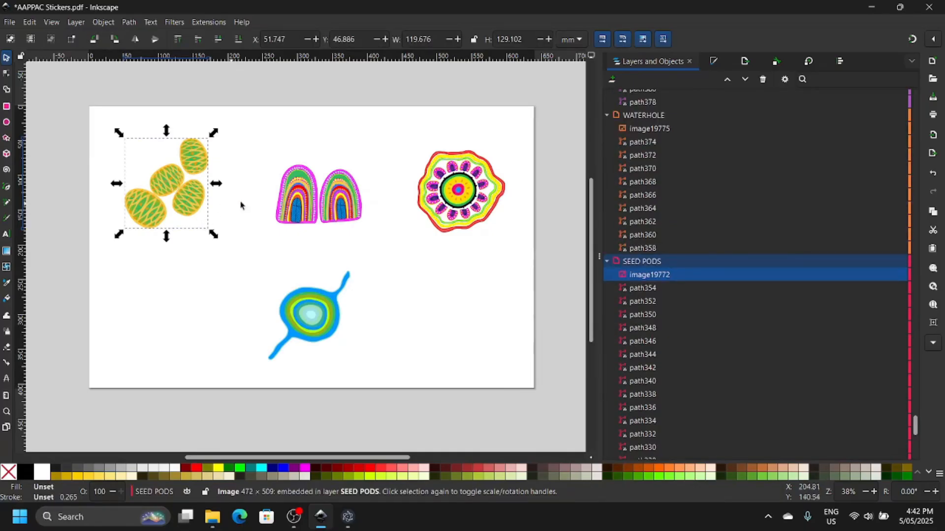
left_click(304, 210, "shift")
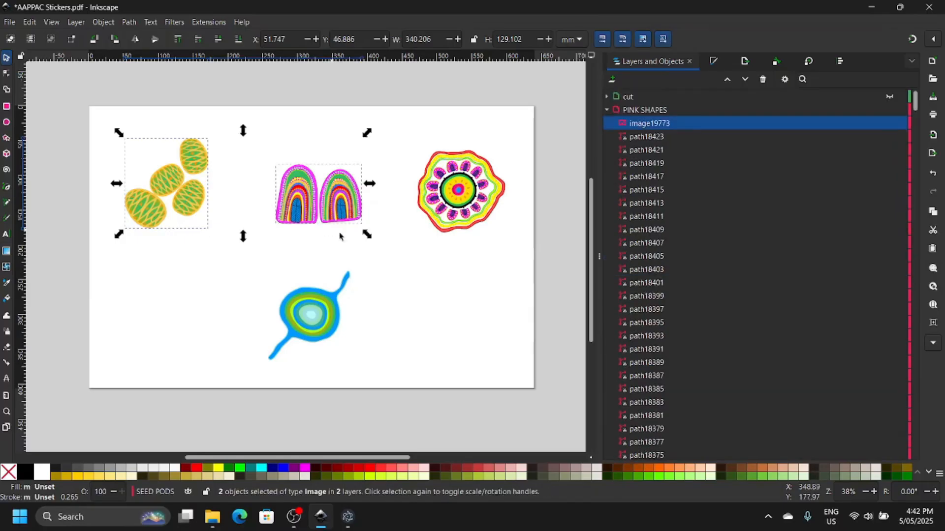
left_click(452, 180, "shift")
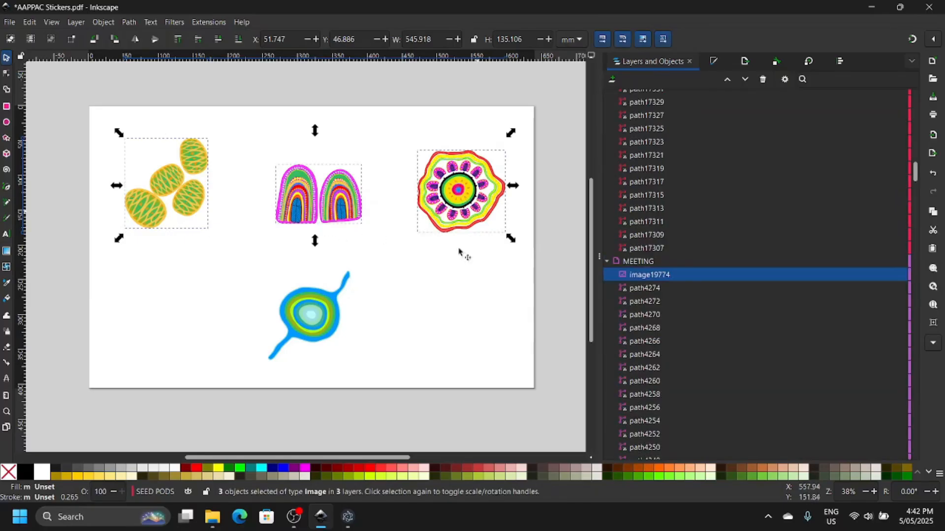
left_click(313, 318, "shift")
scroll(901, 182, "up", 6)
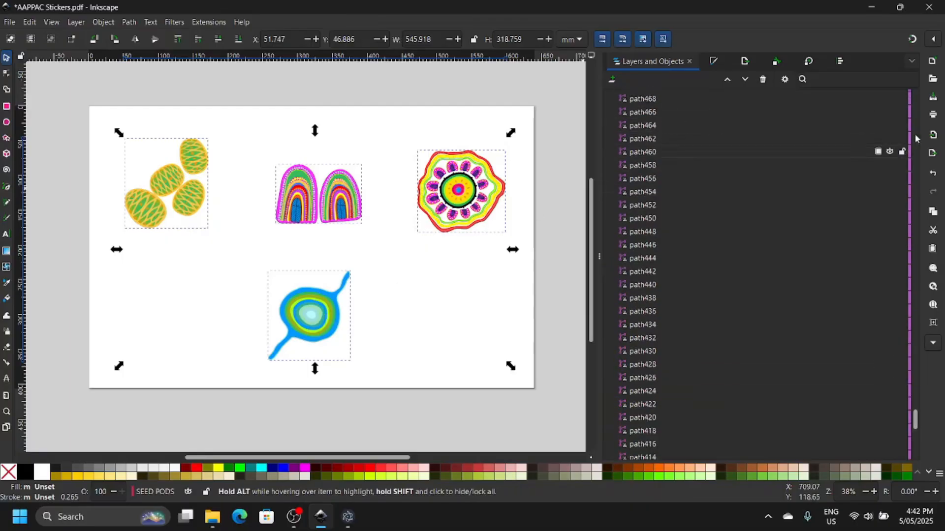
left_click_drag(915, 418, 915, 99)
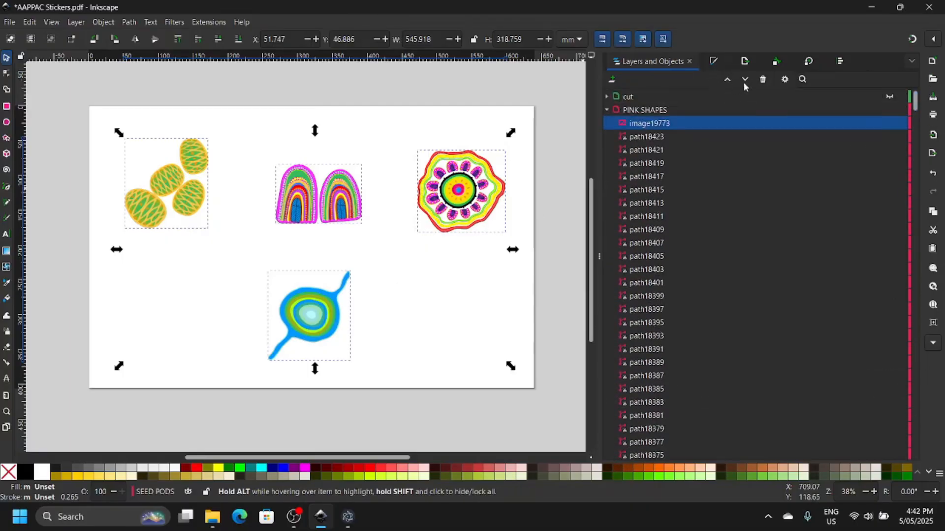
Step: Add a new layer named "images" above the PINK SHAPES layer
left_click(632, 110)
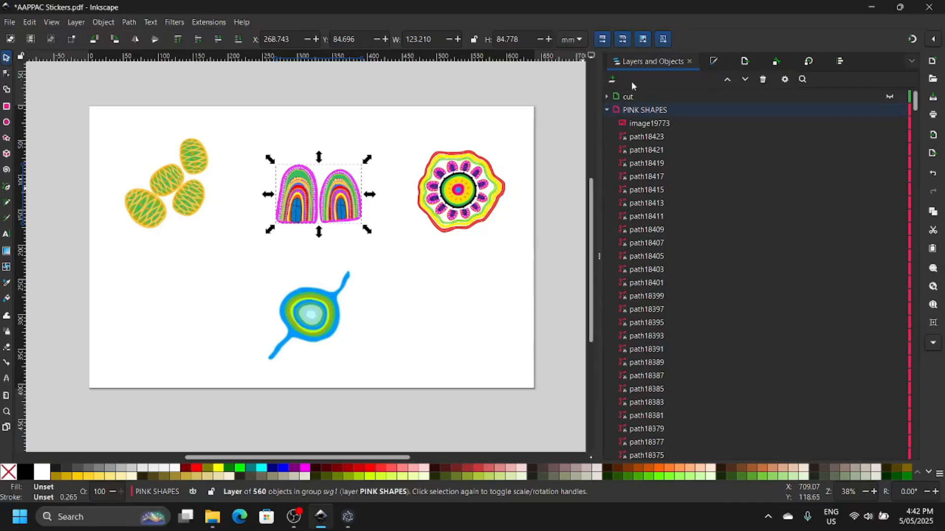
left_click(612, 80)
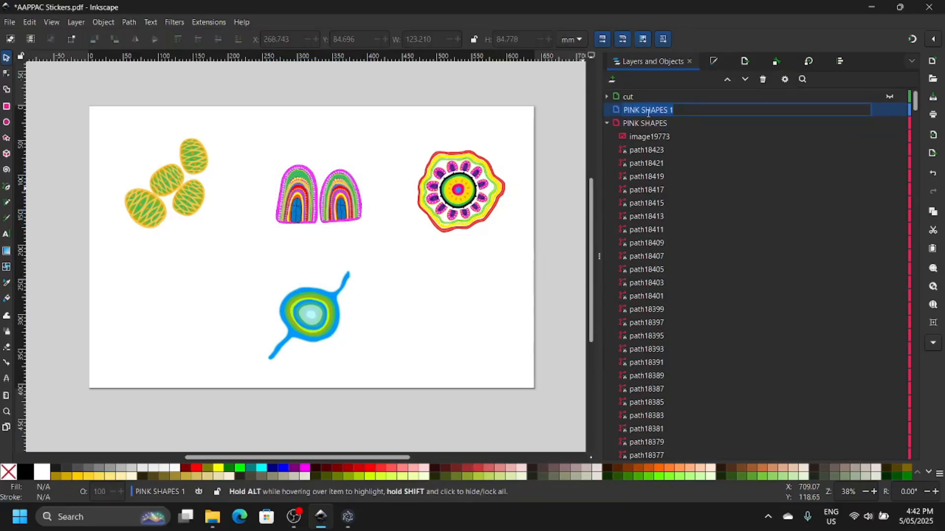
type("images")
key("Return")
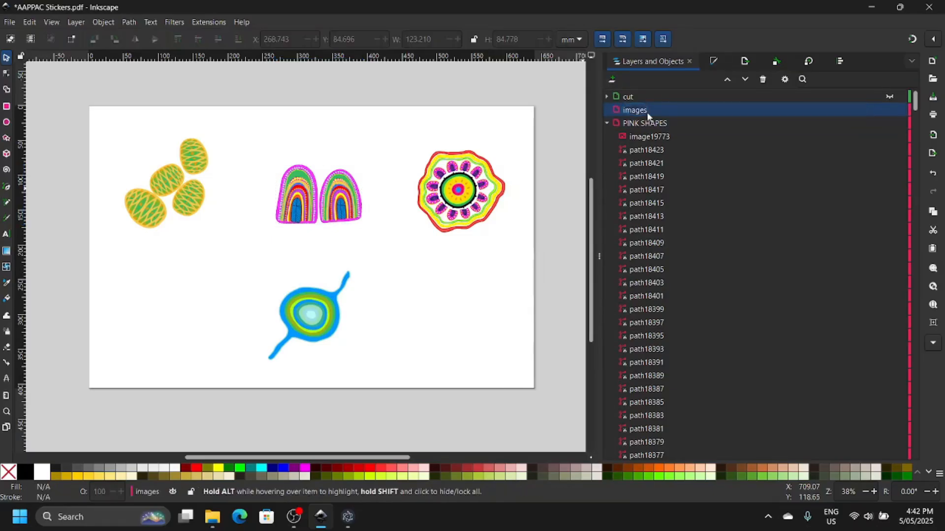
Step: Move the four bitmap copies together to the images layer and collapse that layer
left_click(170, 181)
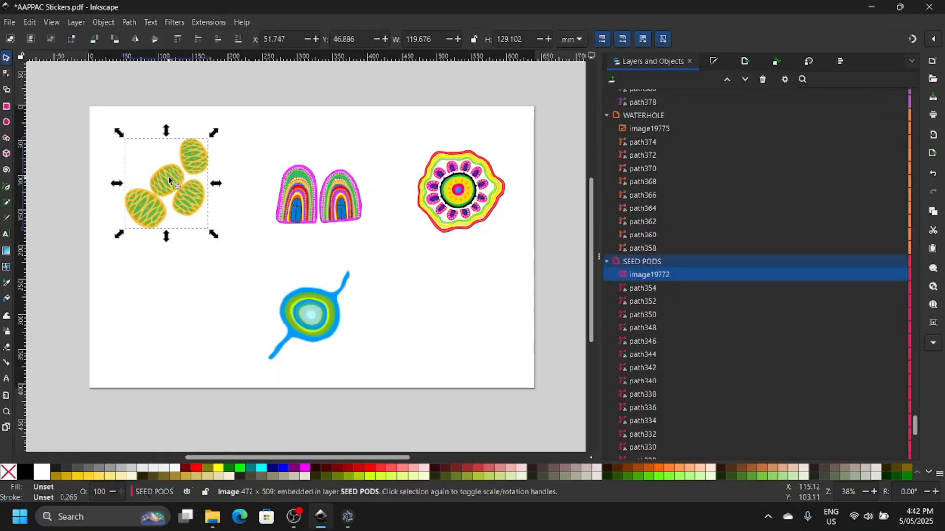
left_click(315, 197, "shift")
left_click(444, 192, "shift")
left_click(325, 317, "shift")
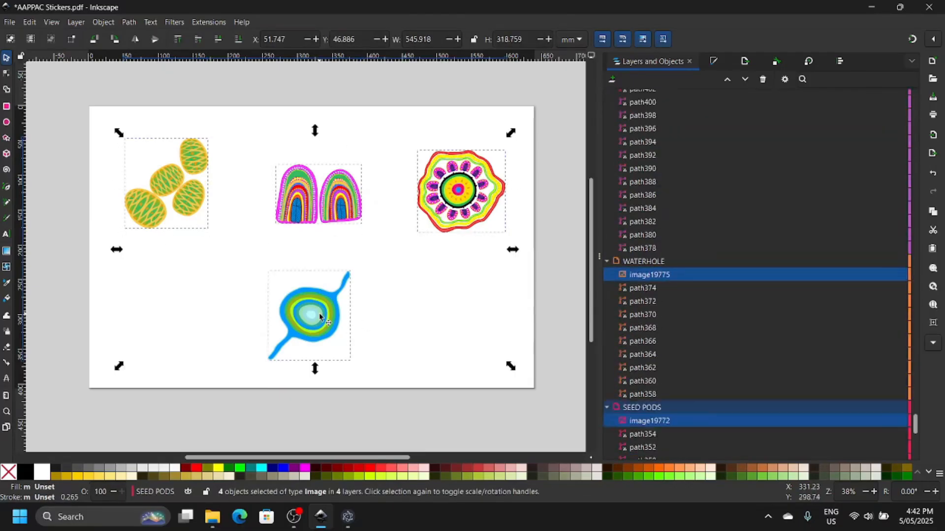
right_click(324, 317)
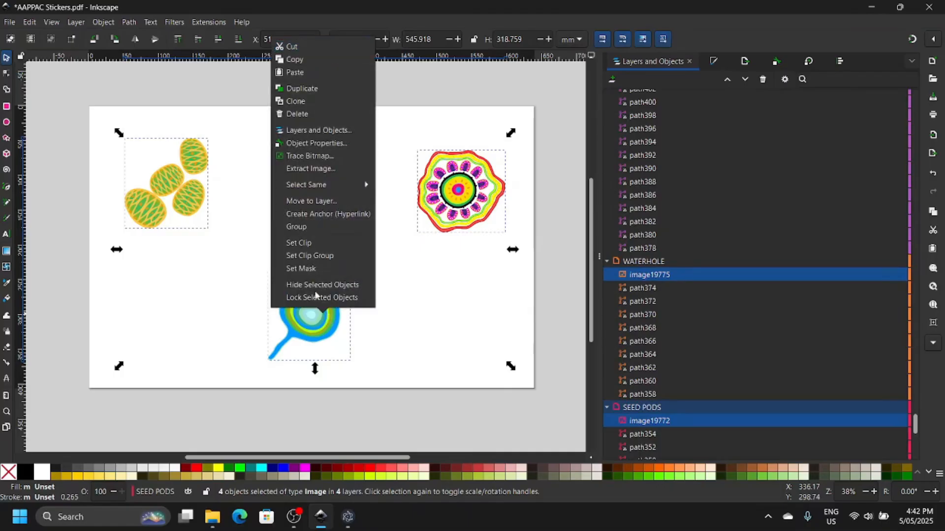
left_click(318, 199)
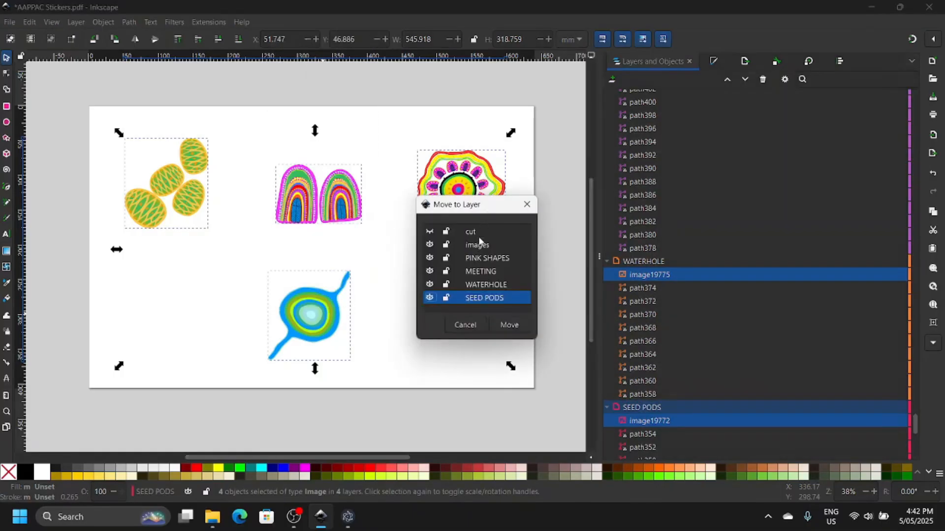
left_click(480, 246)
left_click(511, 328)
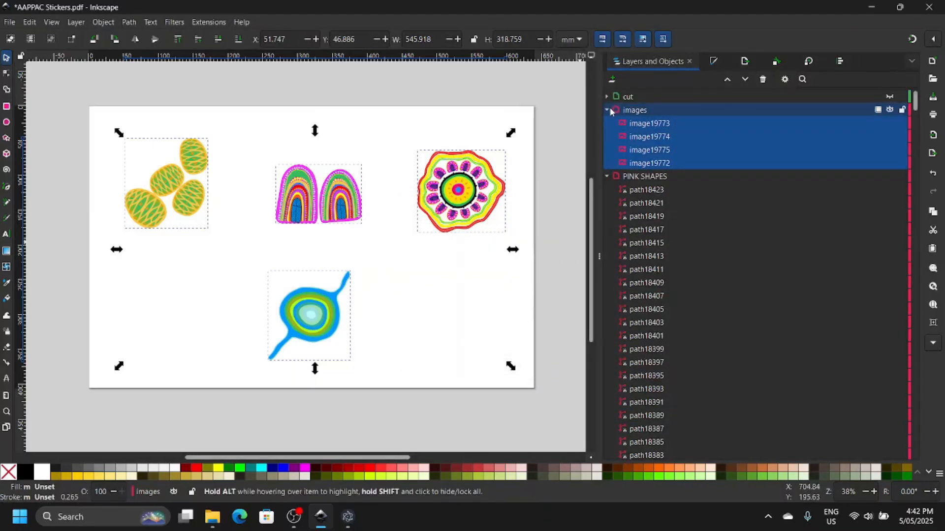
left_click(608, 111)
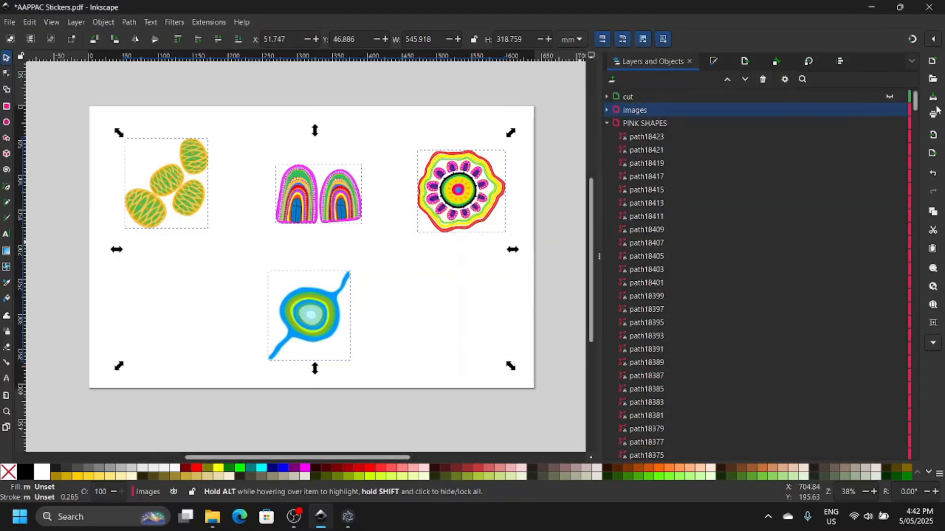
Step: Hide the images layer and delete all the original vector artwork left visible on the page
left_click(891, 110)
left_click(166, 92)
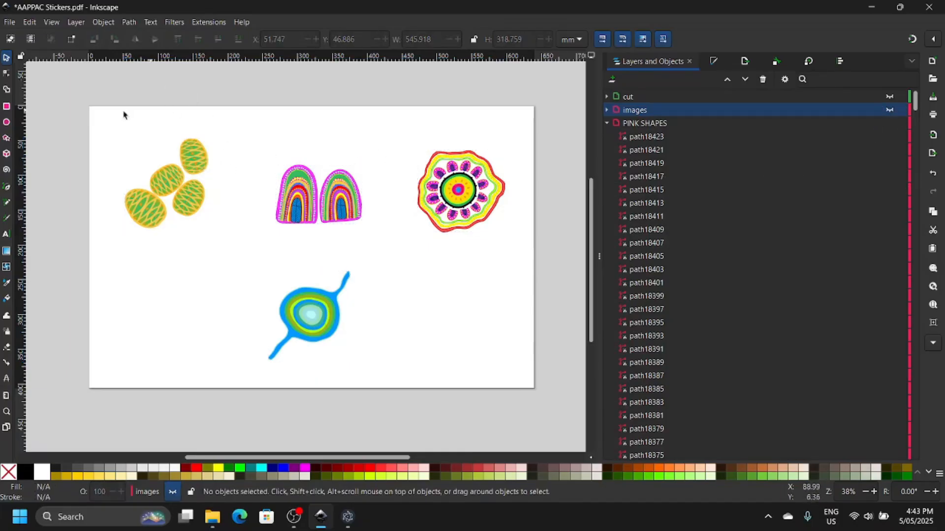
left_click_drag(76, 89, 568, 417)
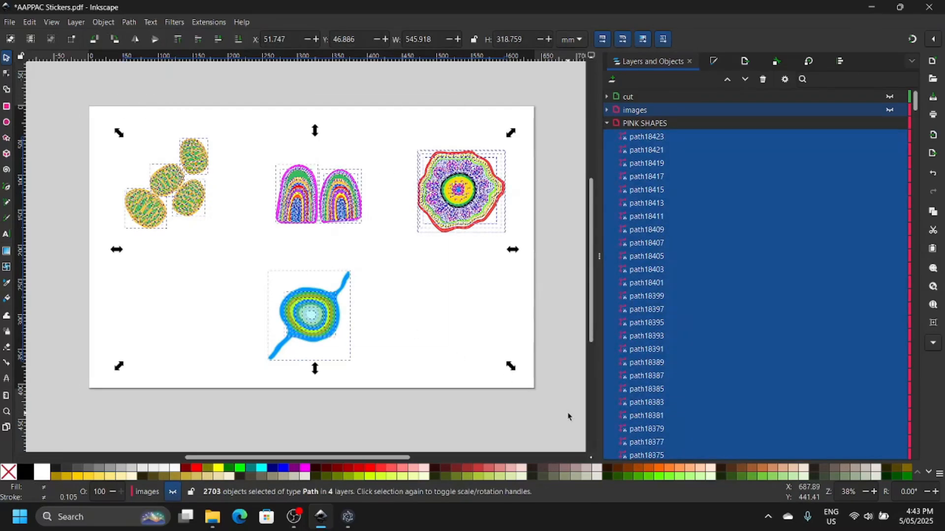
key("Delete")
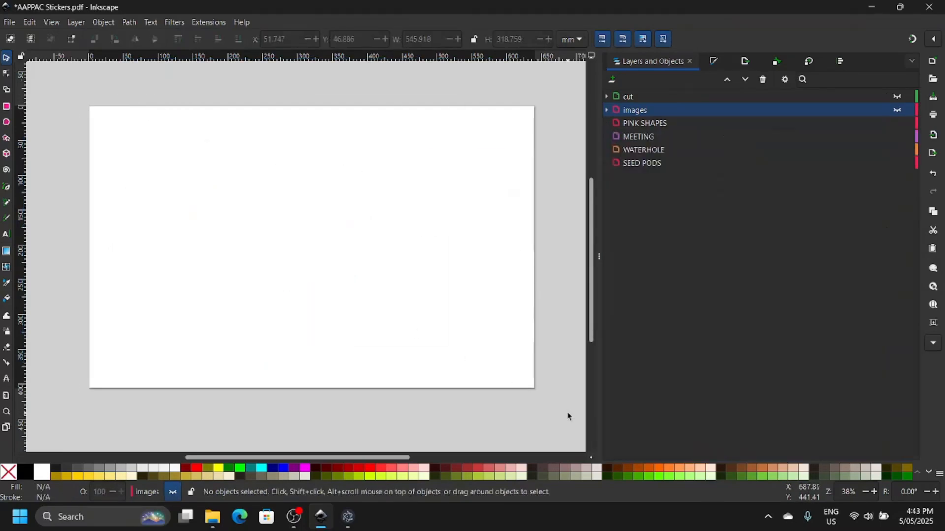
Step: Delete the emptied PINK SHAPES, MEETING, WATERHOLE and SEED PODS layers together
left_click(662, 126)
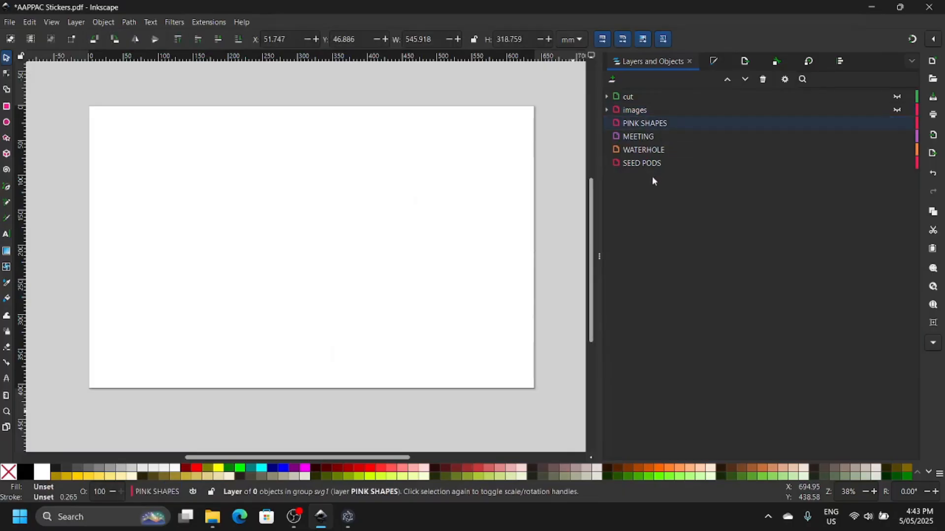
left_click(647, 163, "shift")
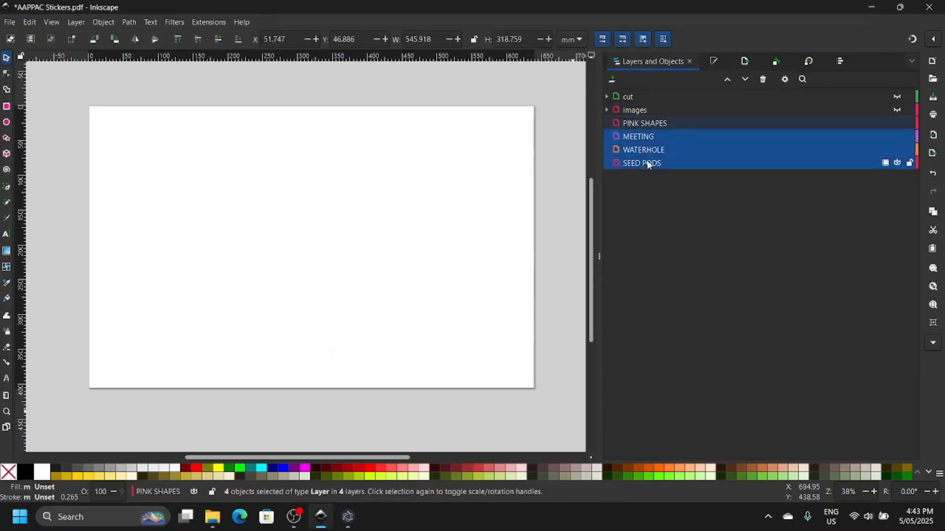
left_click(761, 82)
Step: Make the images and cut layers visible again and clear the selection
left_click(636, 112)
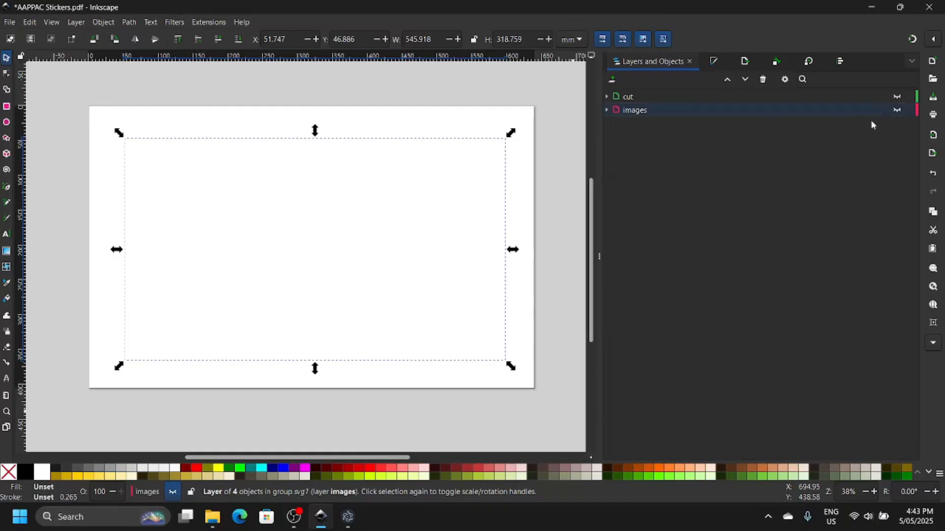
left_click(898, 110)
left_click(898, 96)
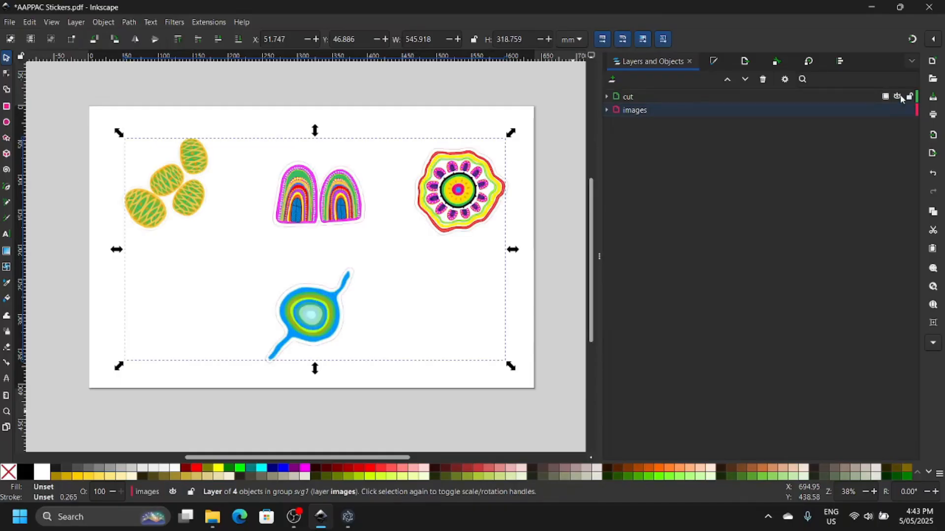
left_click(897, 97)
left_click(897, 97)
left_click(544, 263)
Step: Switch the canvas to Outline display mode
left_click(59, 23)
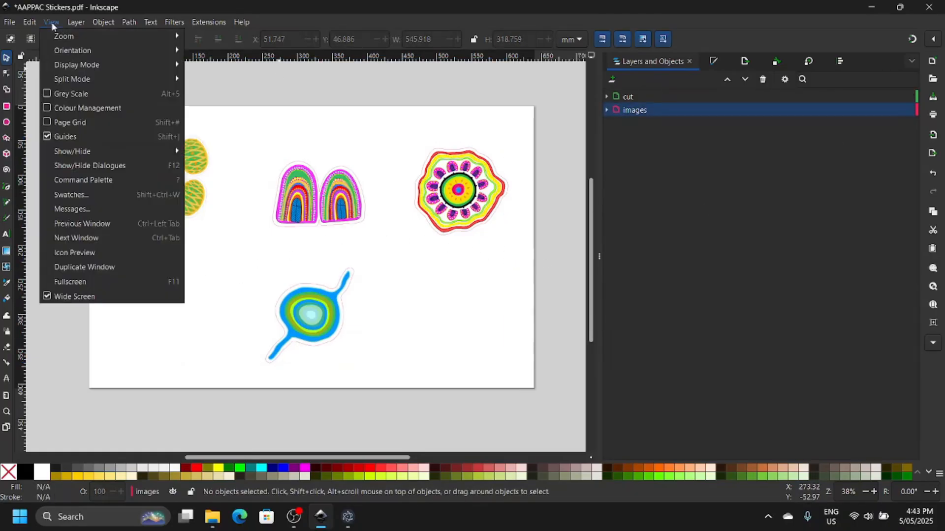
mouse_move(65, 64)
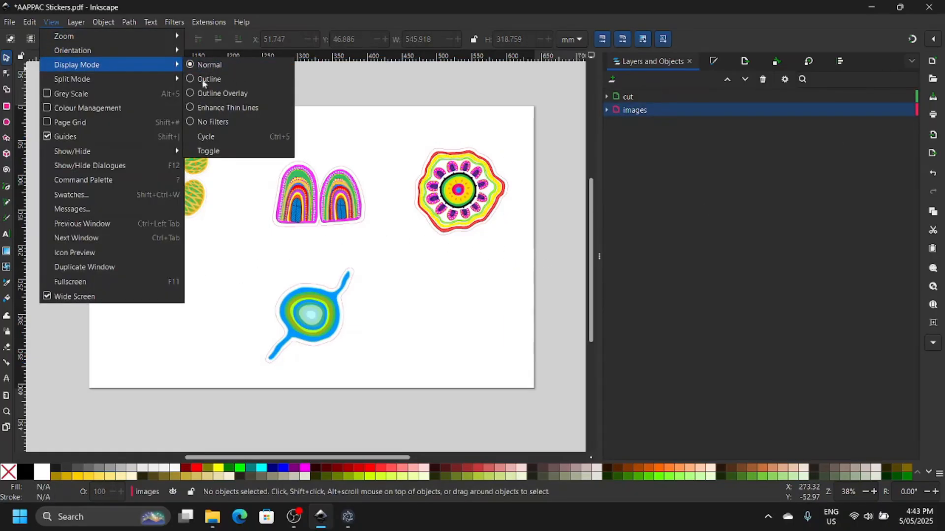
left_click(204, 80)
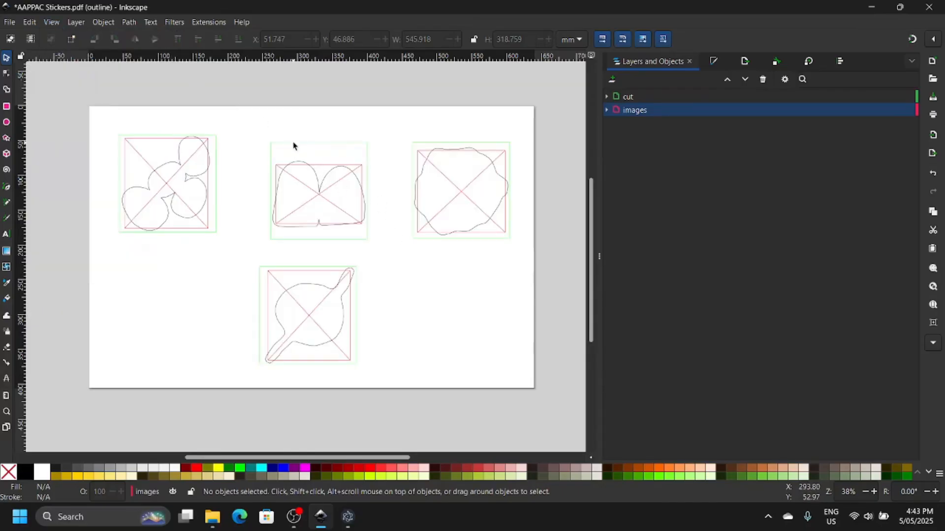
Step: Select the seed pods bitmap with its cut path and release the clip
left_click_drag(110, 122, 248, 256)
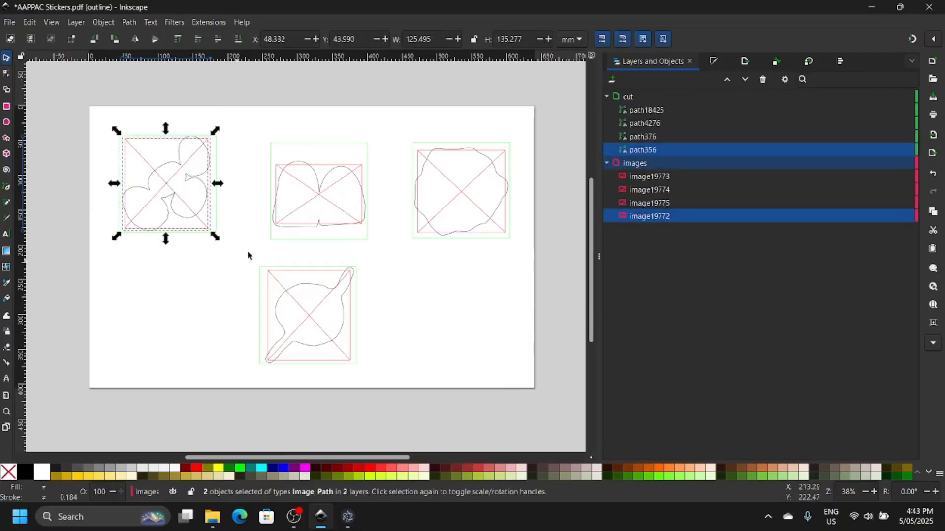
left_click(134, 23)
mouse_move(103, 24)
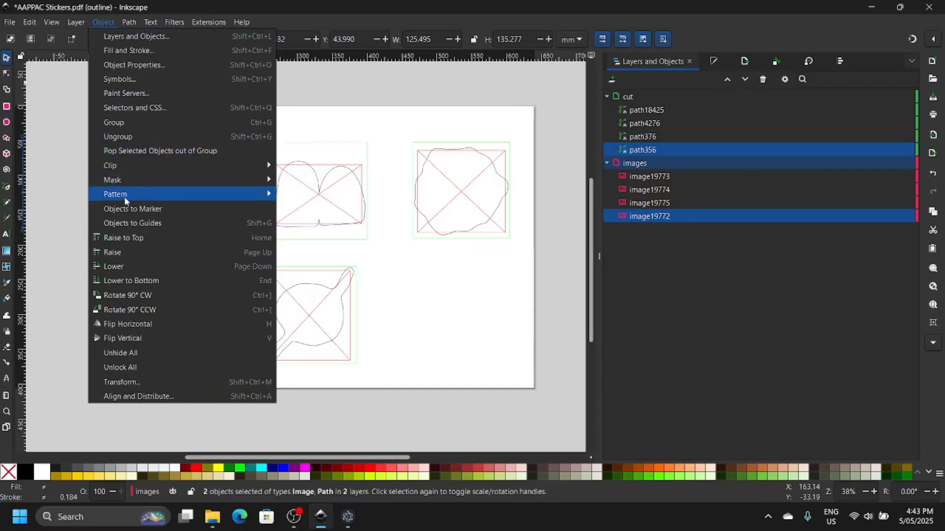
mouse_move(126, 165)
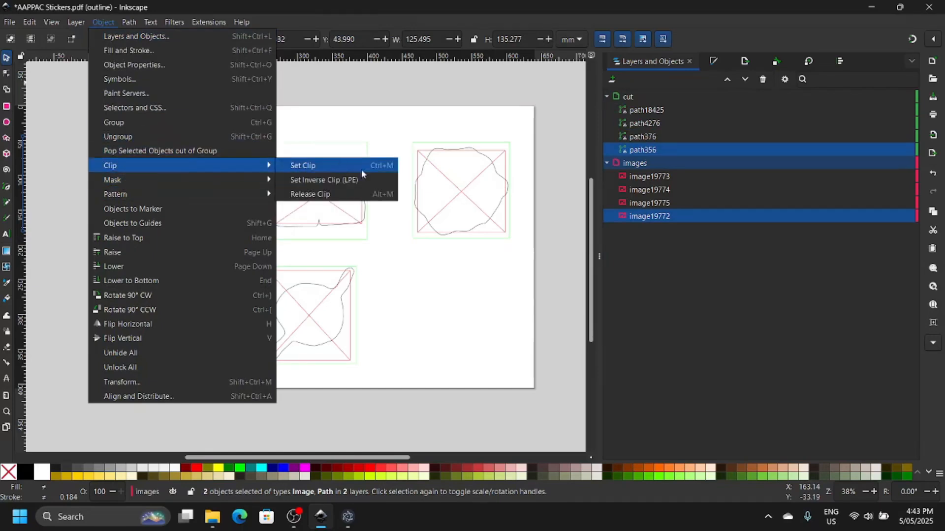
left_click(328, 195)
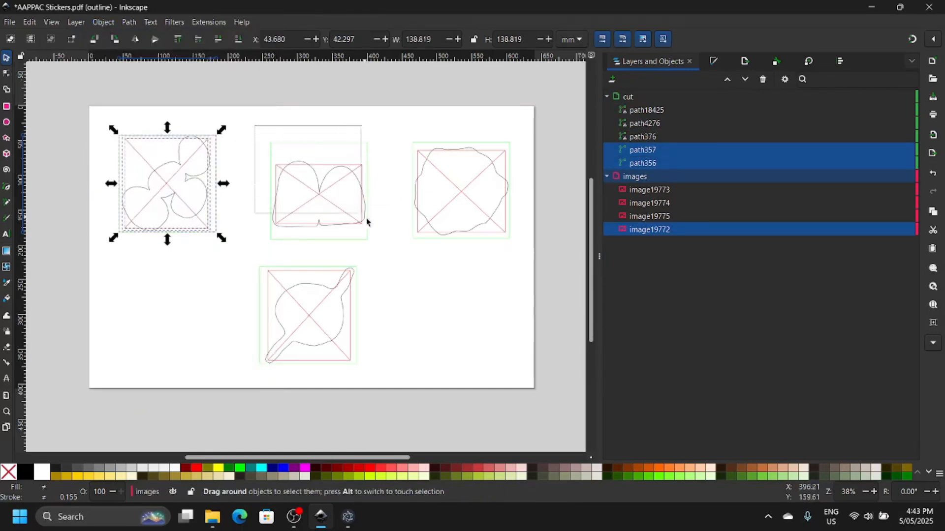
Step: Release the clips on the other three designs together and clear the selection
left_click_drag(367, 222, 550, 391)
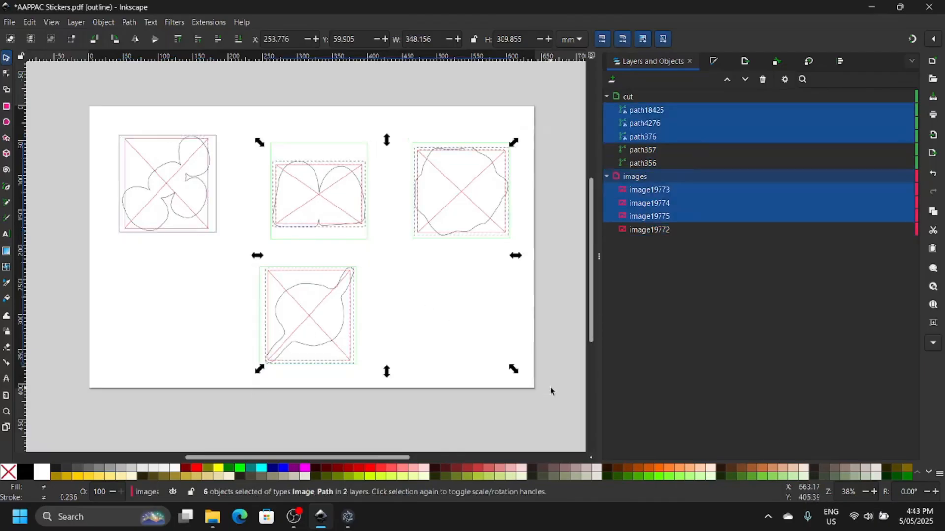
left_click(98, 22)
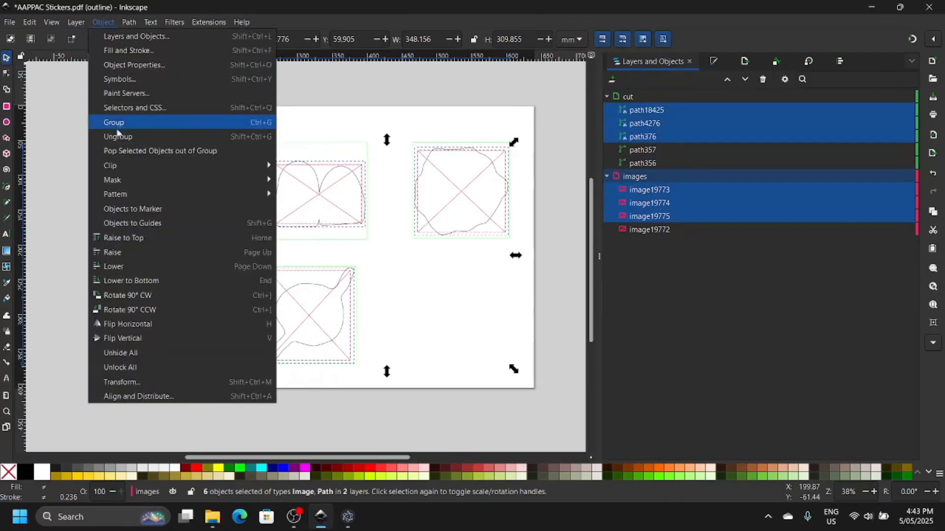
mouse_move(121, 166)
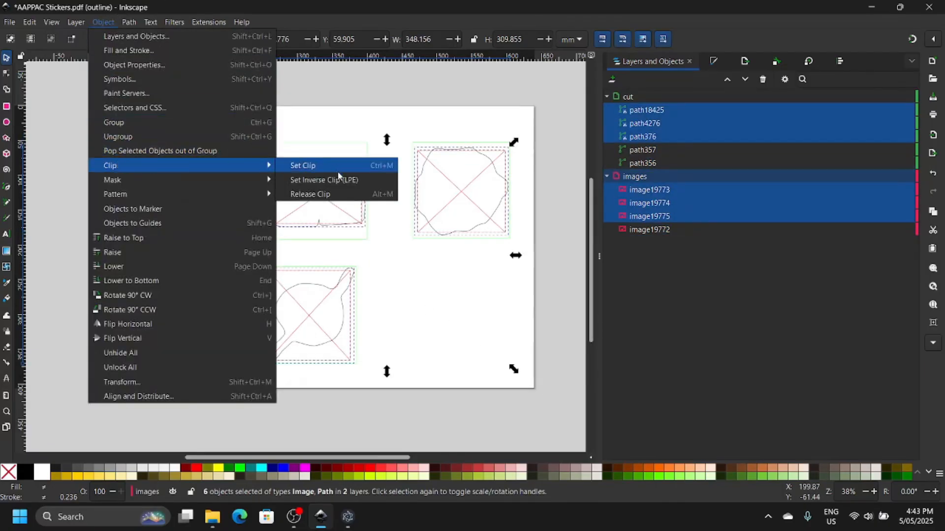
left_click(309, 195)
left_click(297, 127)
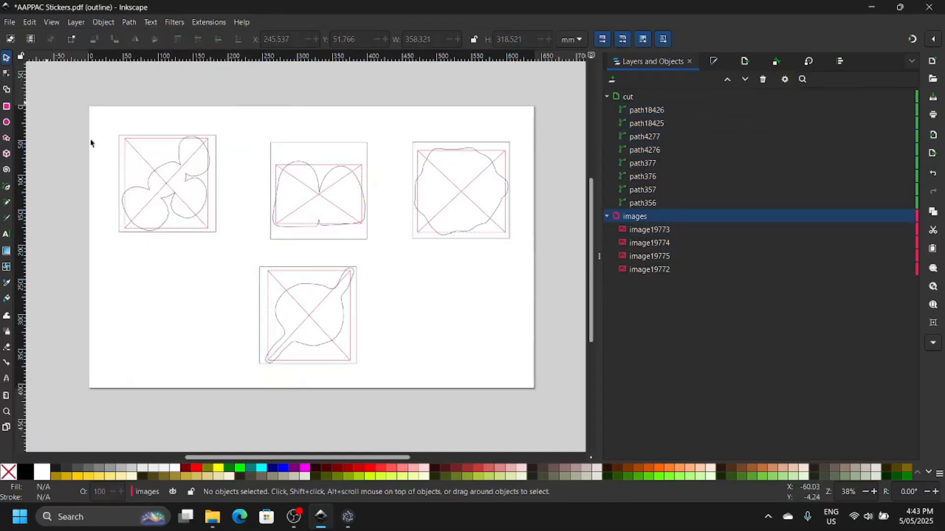
Step: Delete the released square clipping frame around each of the four designs, keeping the cut outlines and bitmaps
left_click(215, 177)
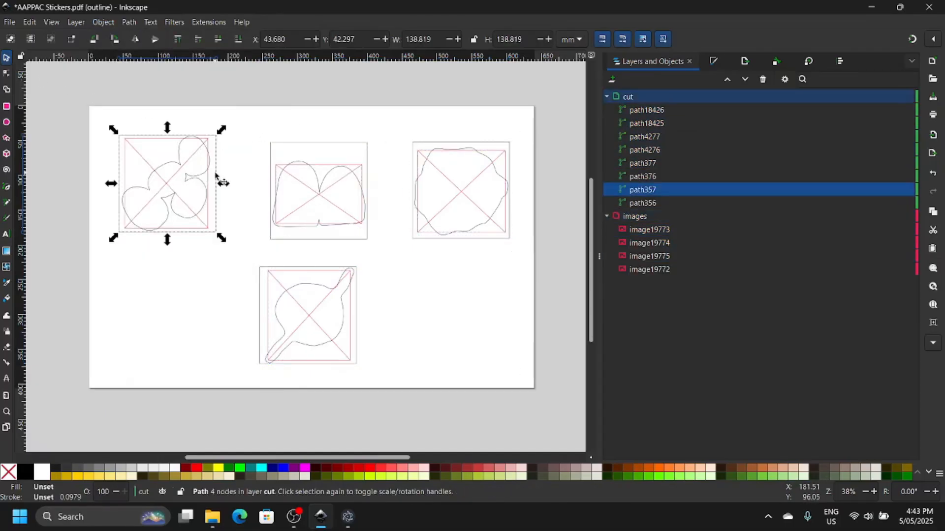
key("Delete")
left_click(281, 144)
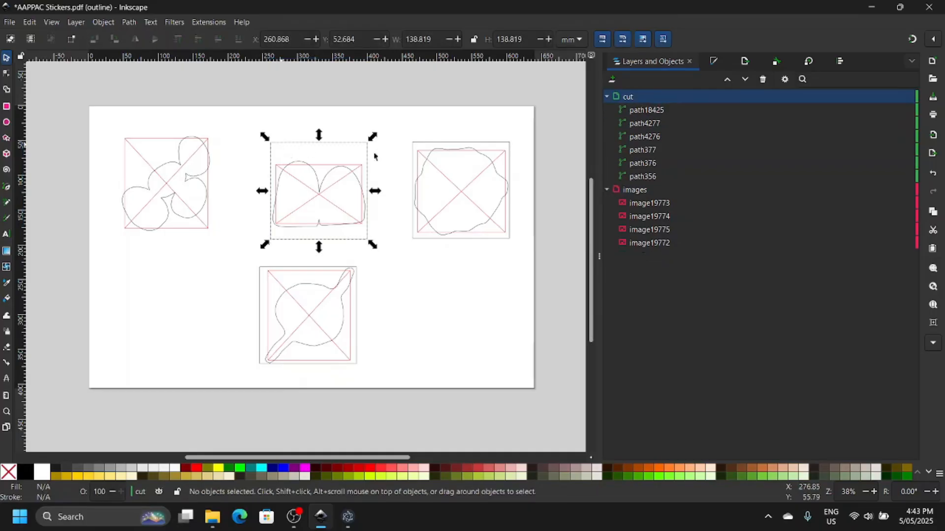
key("Delete")
left_click(455, 143)
key("Delete")
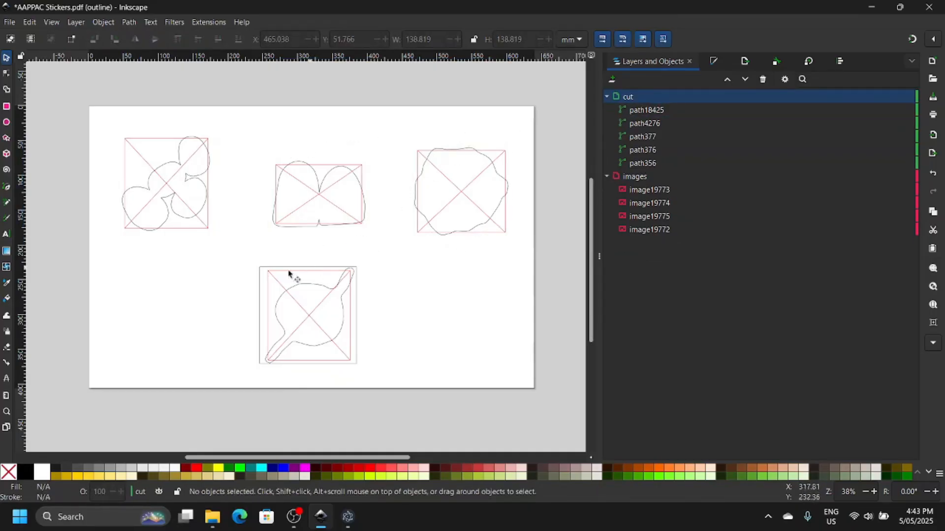
left_click(261, 338)
key("Delete")
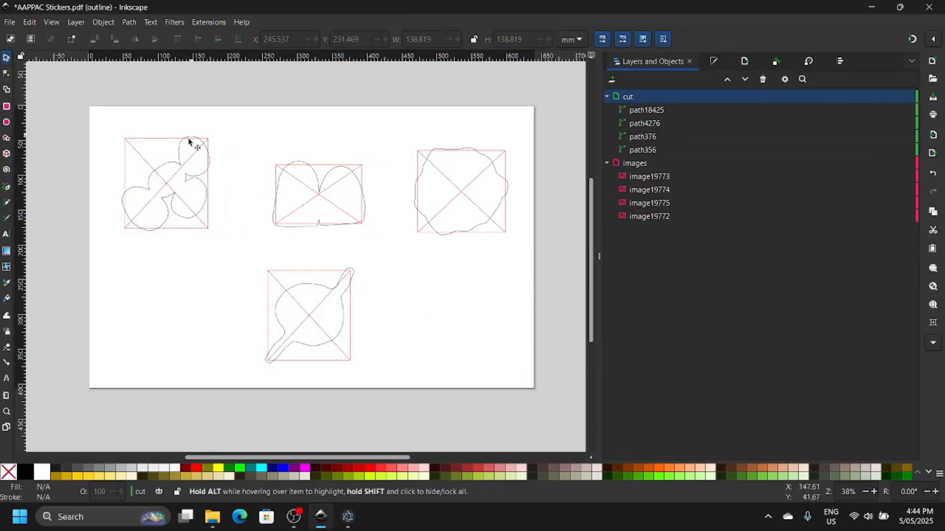
Step: Return the canvas to Normal display mode
left_click(76, 22)
mouse_move(52, 22)
mouse_move(63, 67)
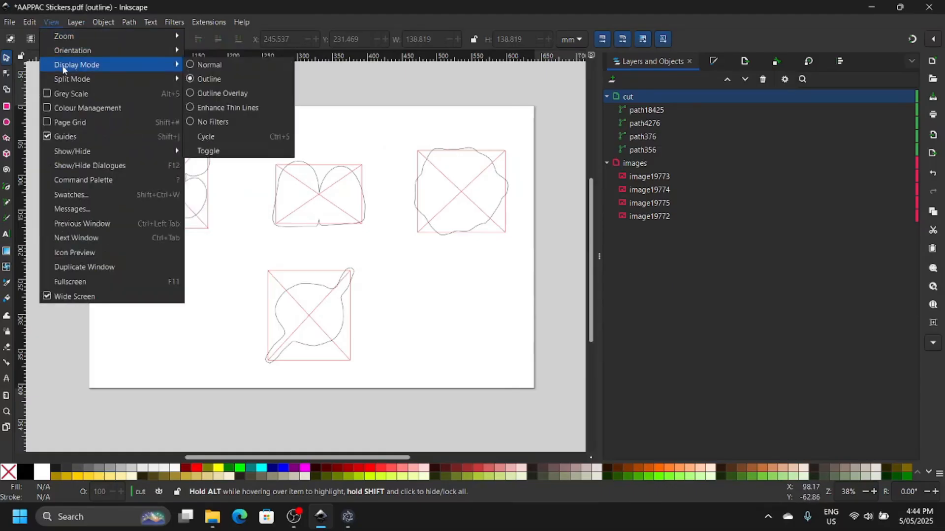
left_click(217, 66)
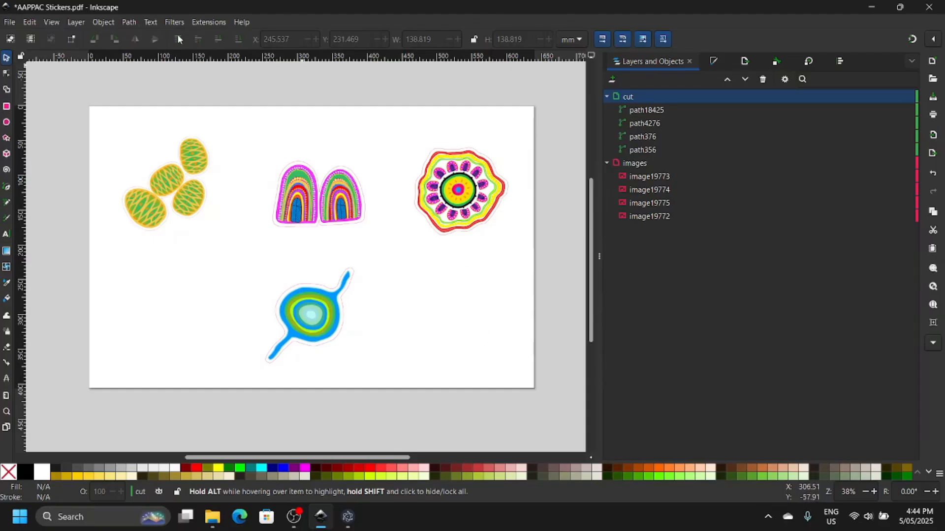
Step: Open the Extract Images extension's settings
left_click(211, 22)
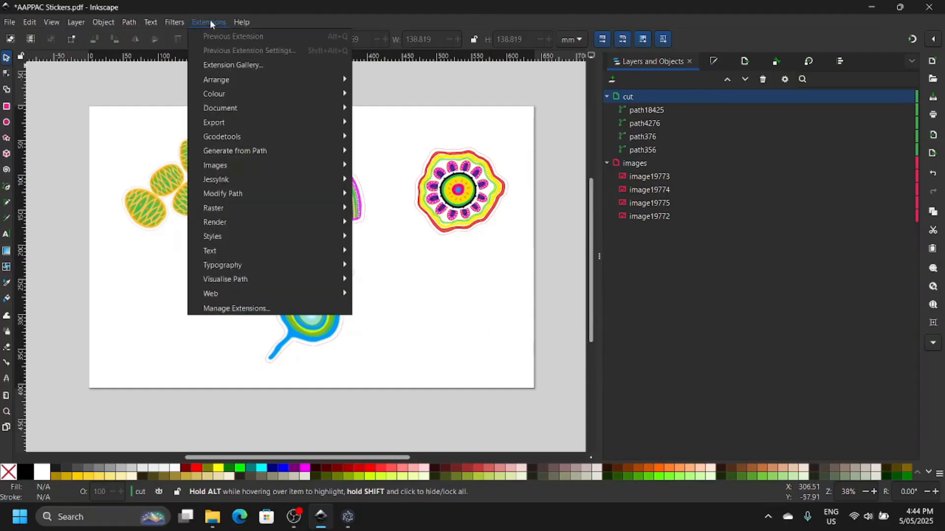
mouse_move(294, 175)
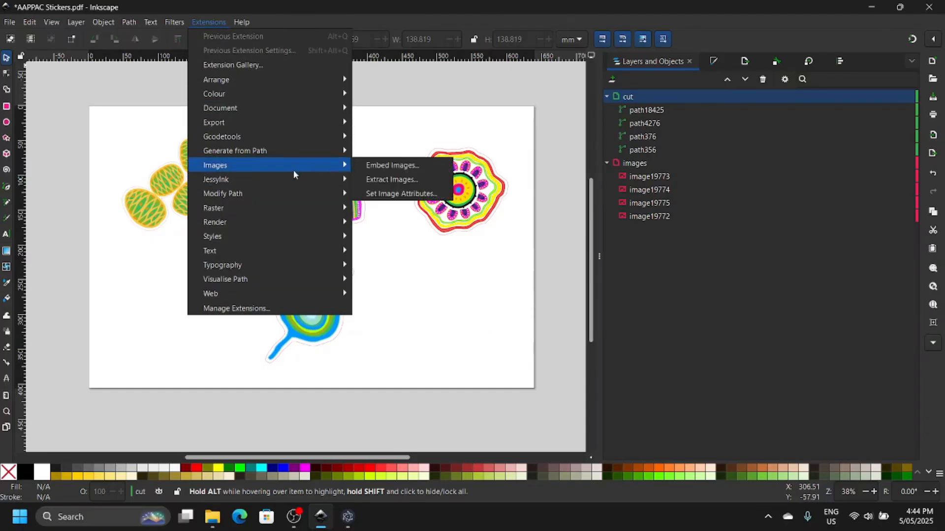
left_click(391, 179)
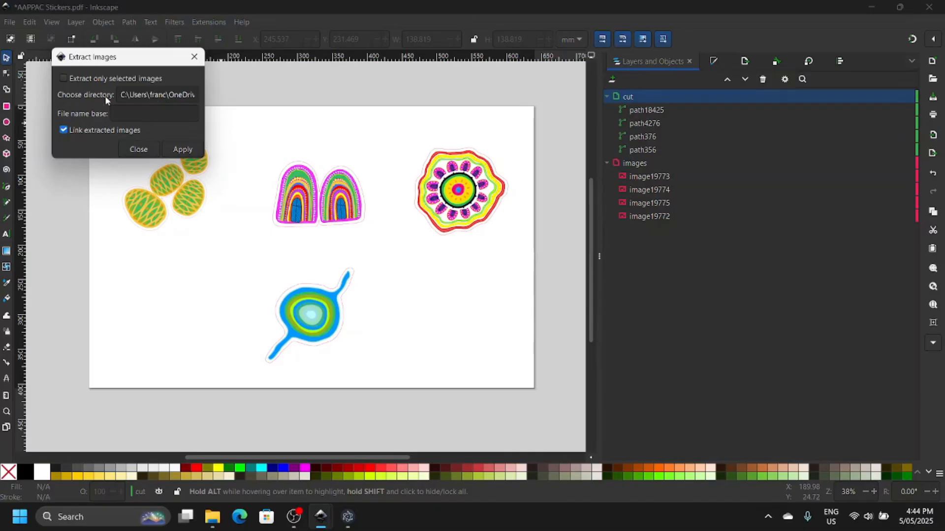
Step: Switch to File Explorer, open the Documents\deepnest\working folder and delete every file except AAPPAC Stickers.pdf
mouse_move(212, 517)
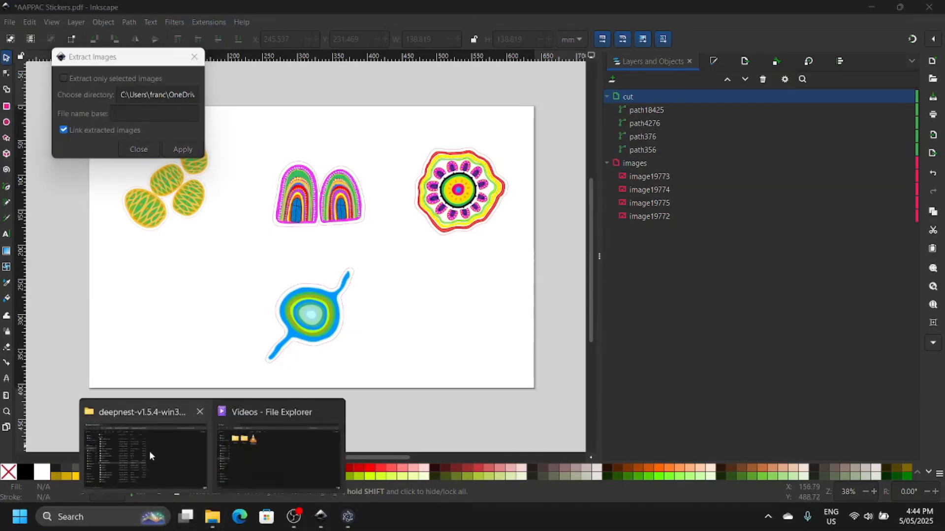
left_click(245, 452)
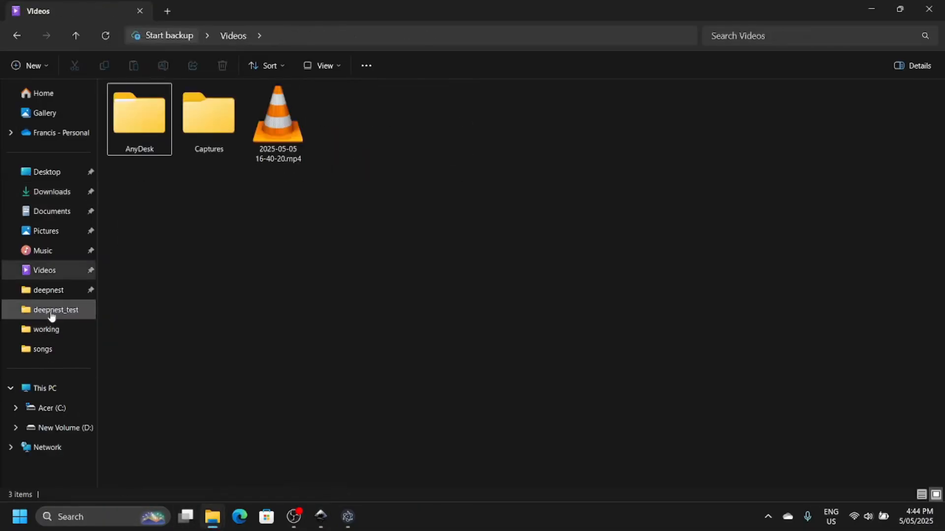
left_click(58, 213)
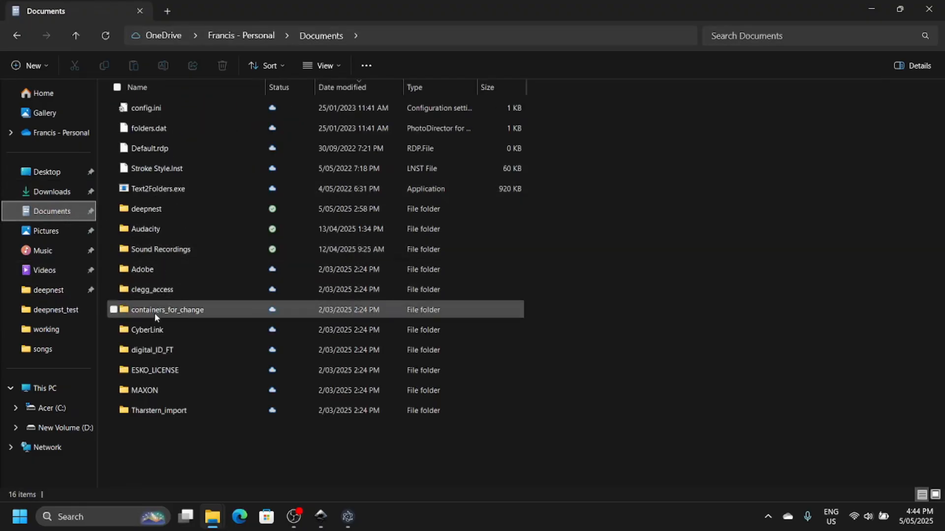
left_click(161, 211)
double_click(158, 206)
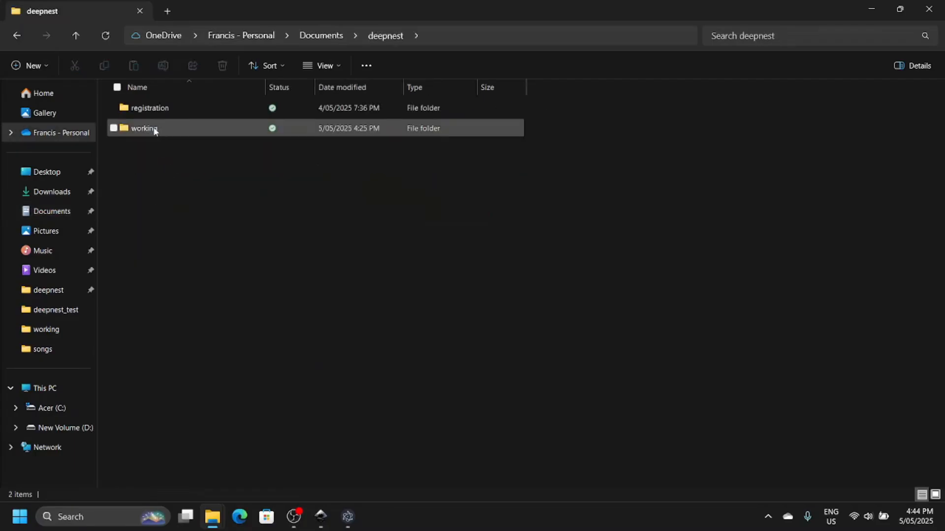
double_click(154, 130)
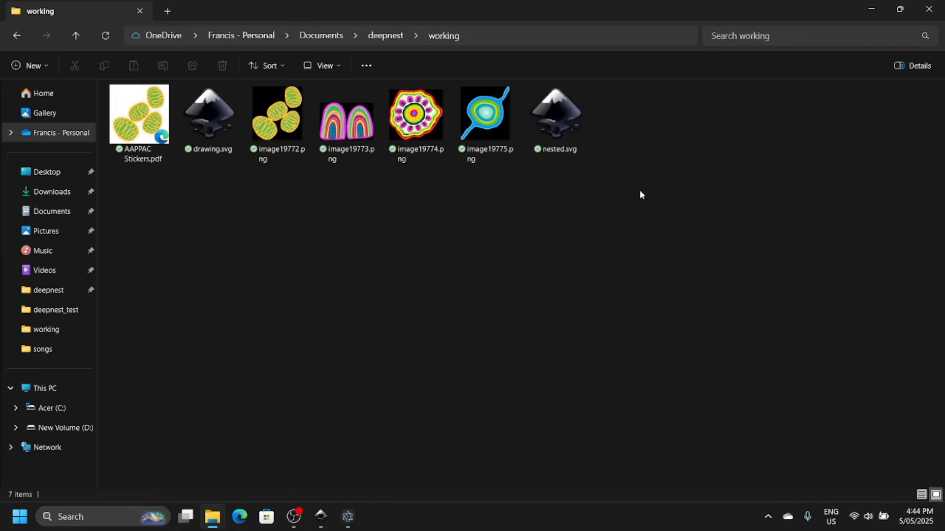
mouse_move(639, 190)
left_mouse_down()
mouse_move(341, 143)
mouse_move(290, 118)
mouse_move(211, 106)
left_mouse_up()
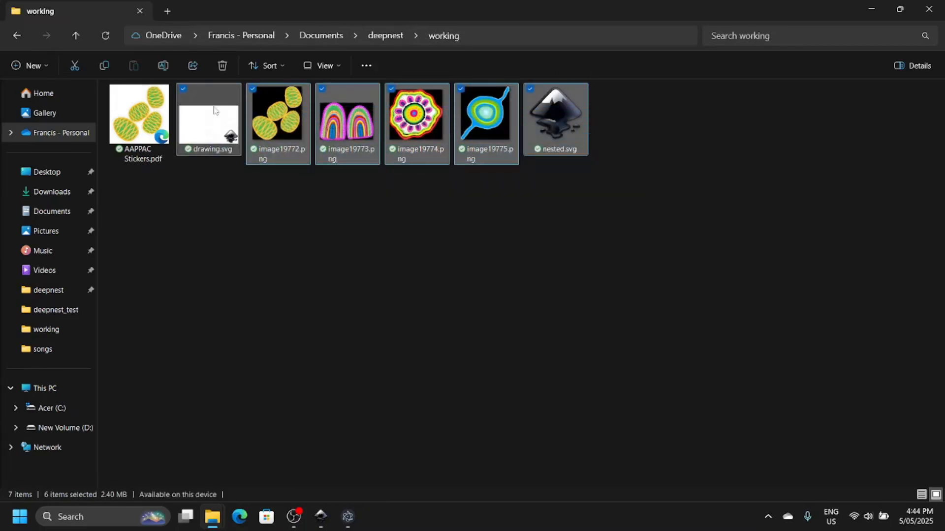
key("Delete")
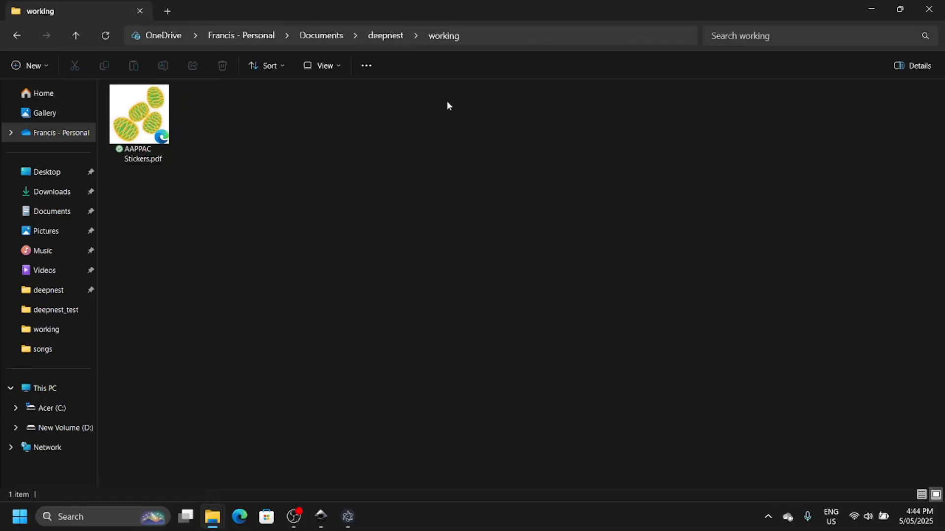
Step: Copy the deepnest\working folder's path, use it as the Extract Images directory, and extract all images with Link extracted images enabled
left_click(478, 37)
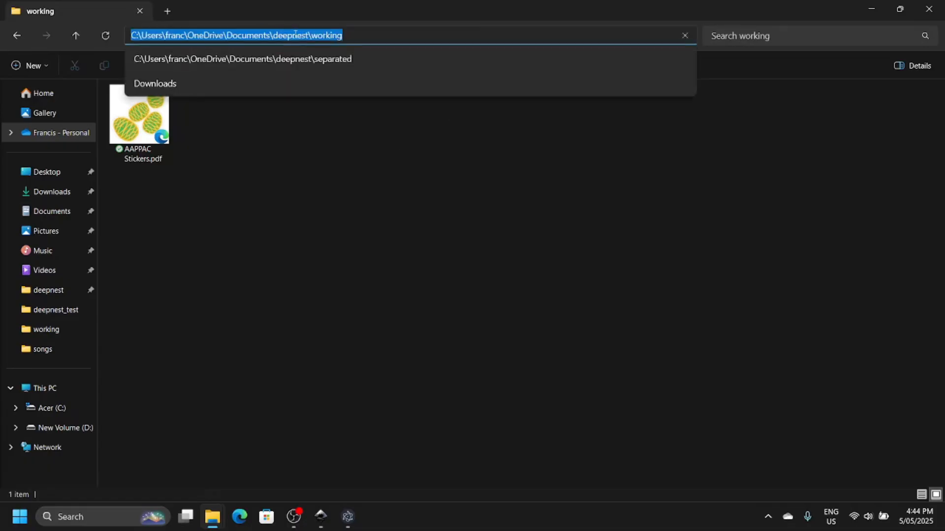
right_click(321, 32)
left_click(347, 67)
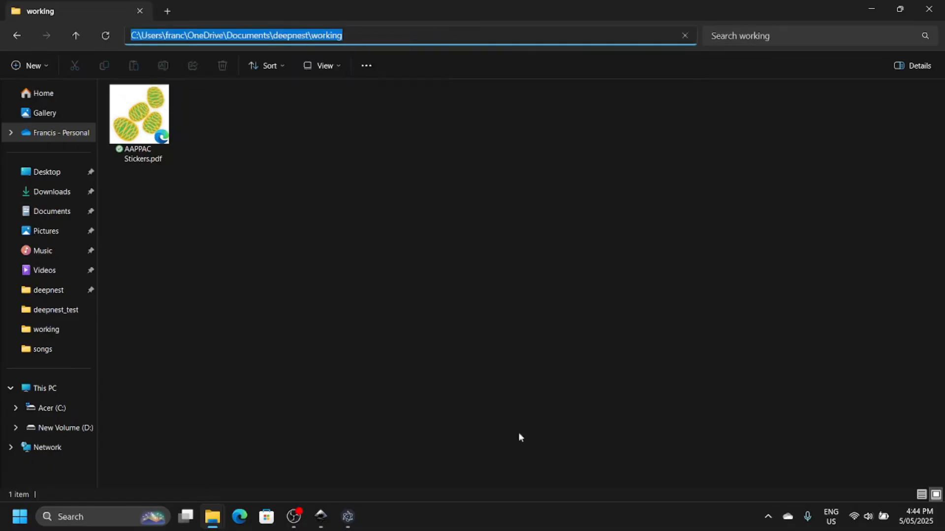
mouse_move(330, 522)
left_click(382, 463)
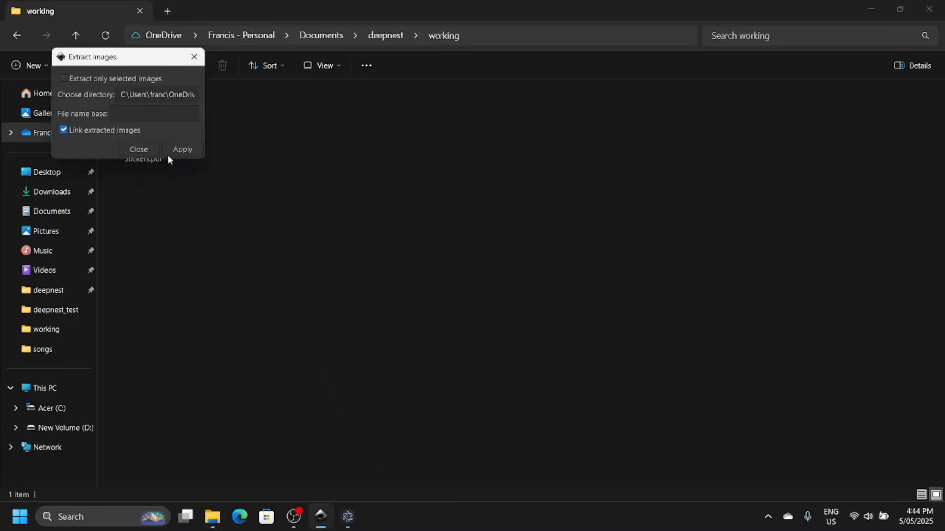
left_click(187, 150)
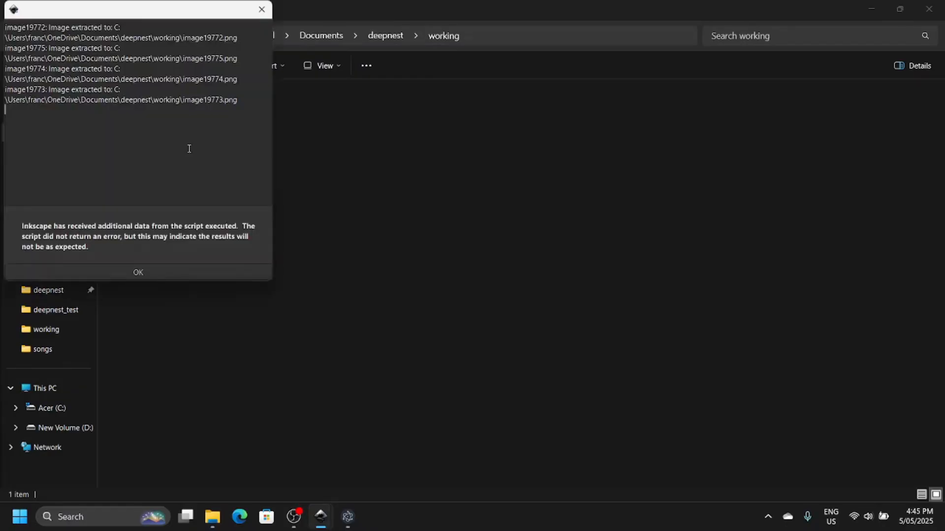
left_click(178, 276)
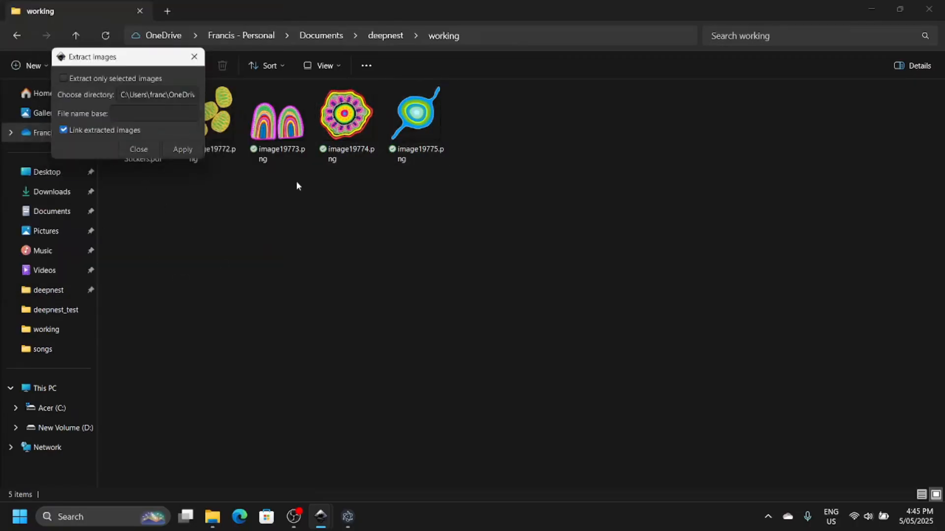
left_click(194, 57)
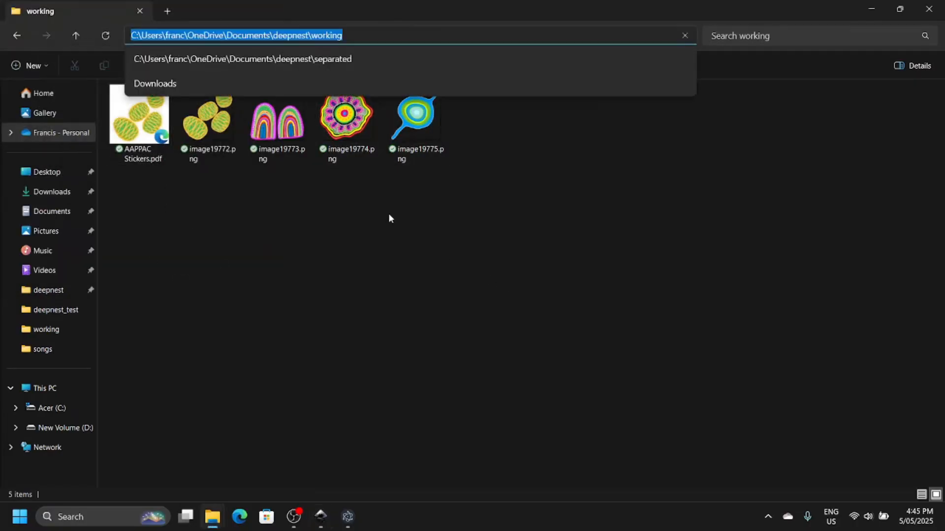
left_click(473, 213)
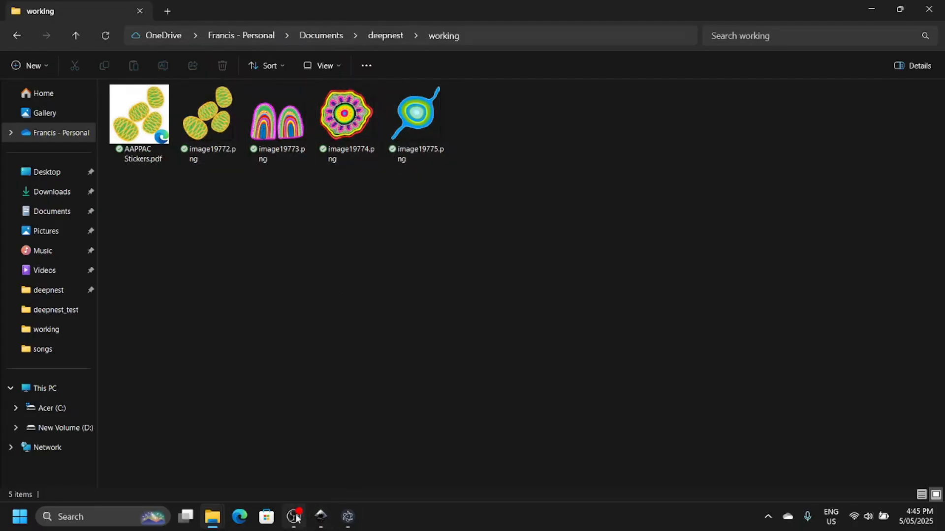
Step: Switch to Inkscape and copy the cut paths and images of all four designs in AAPPAC Stickers.pdf
left_click(322, 517)
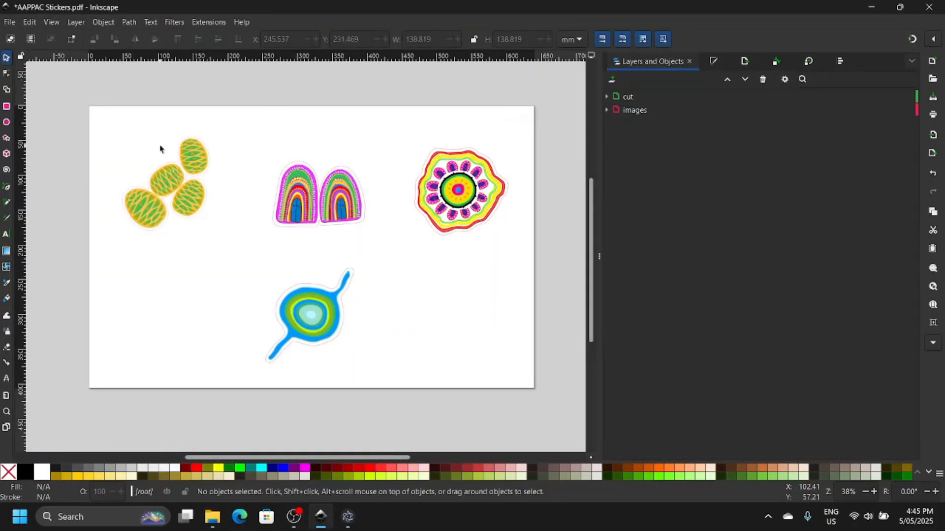
left_click_drag(74, 91, 534, 386)
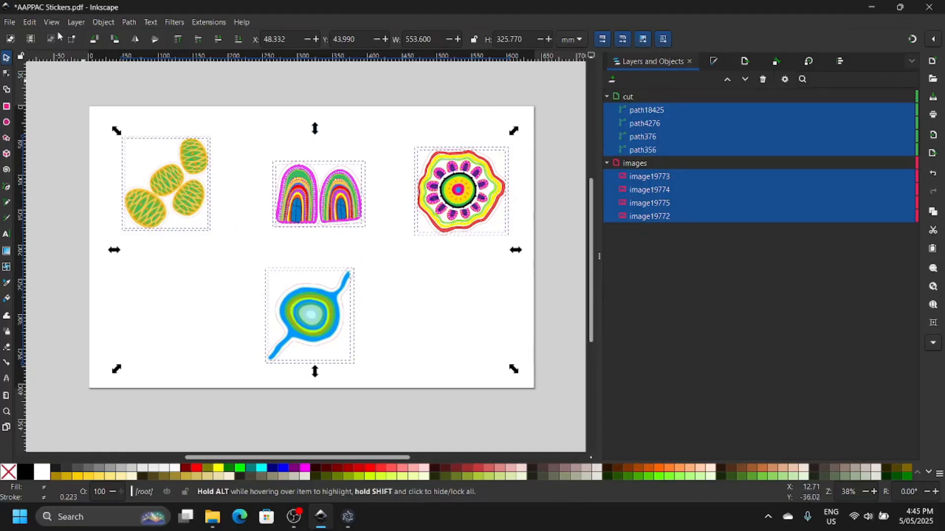
left_click(80, 104)
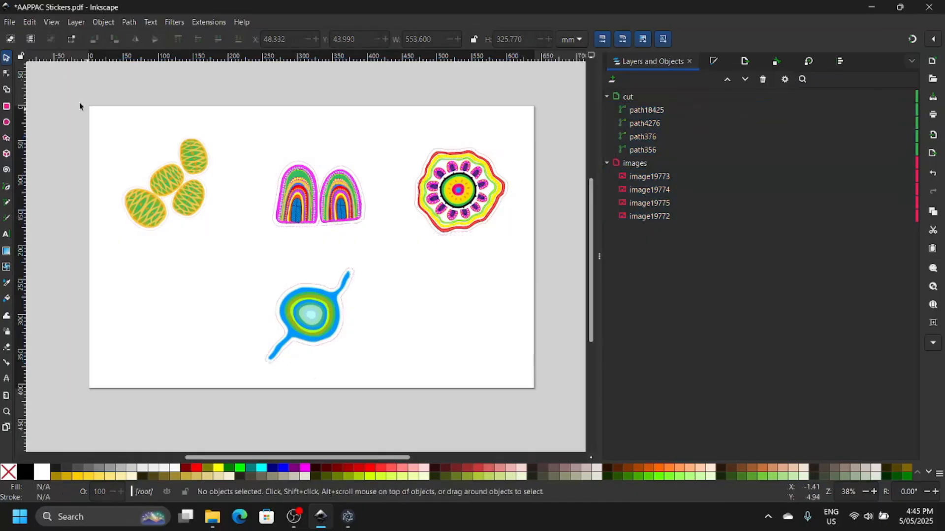
left_click_drag(82, 99, 561, 391)
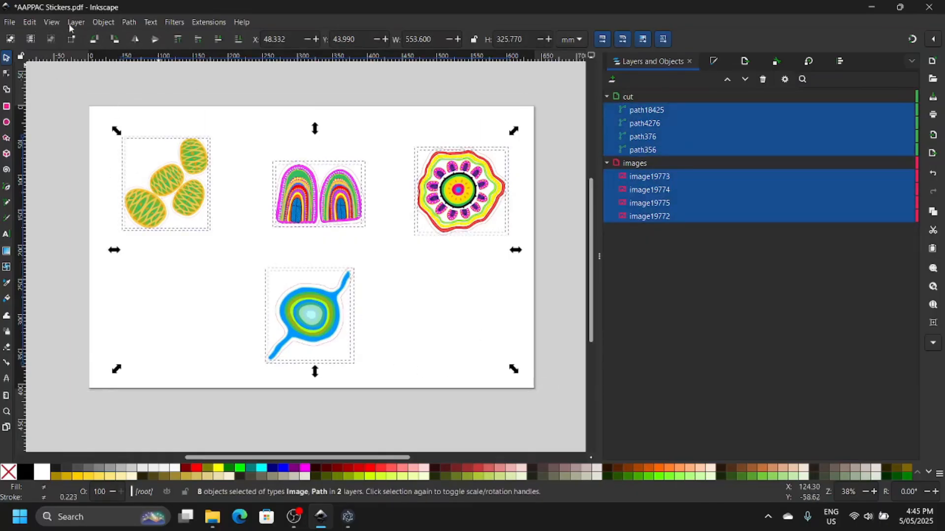
left_click(31, 23)
left_click(55, 98)
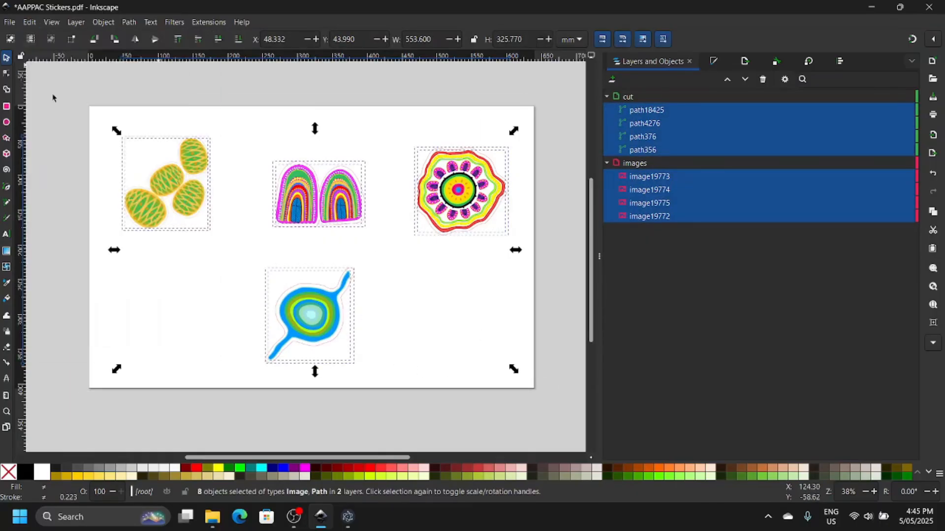
Step: Create a new document and paste the copied cut paths and images into it
left_click(11, 23)
left_click(29, 36)
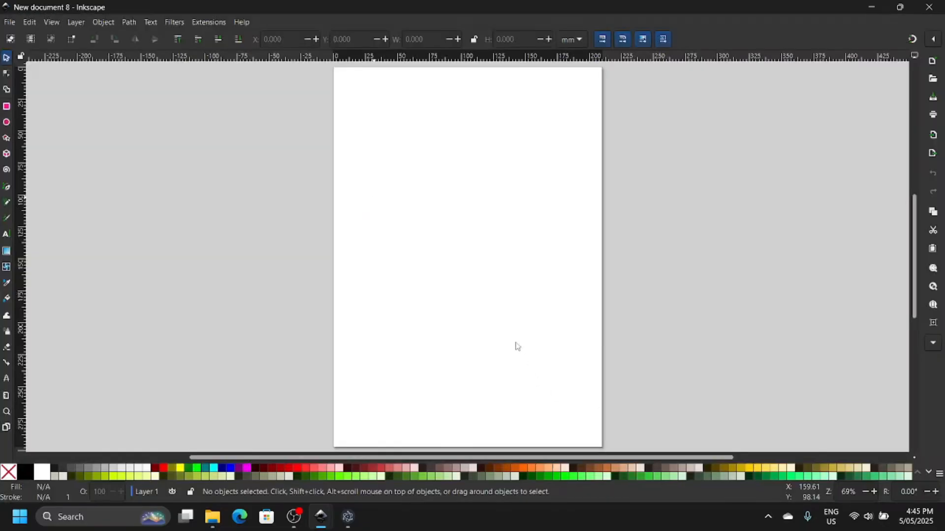
left_click(30, 22)
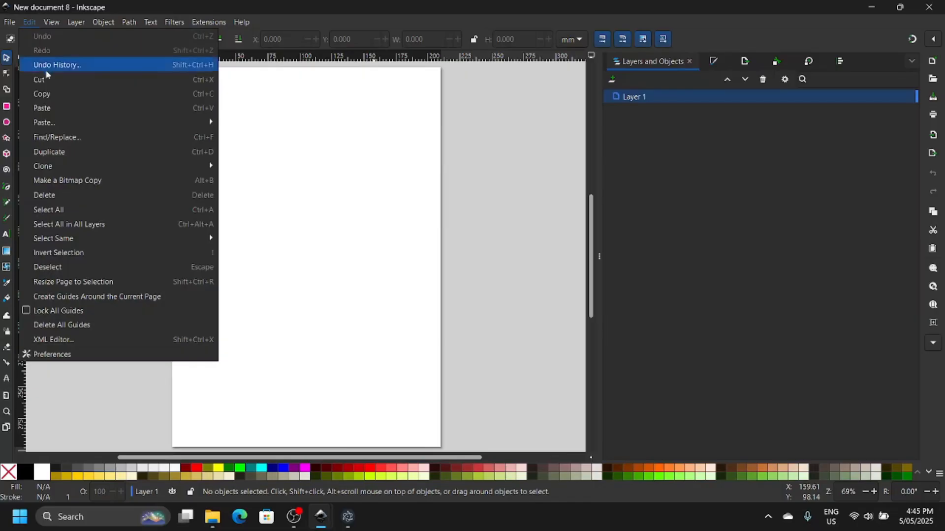
left_click(44, 110)
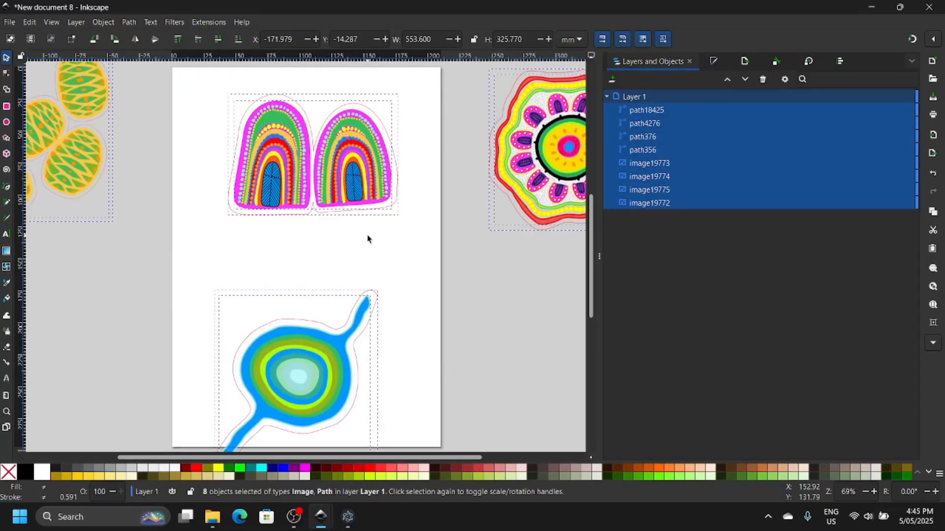
Step: Enlarge the page to about 714 × 494 mm so it encloses all four designs
key("minus")
key("minus")
key("minus")
key("minus")
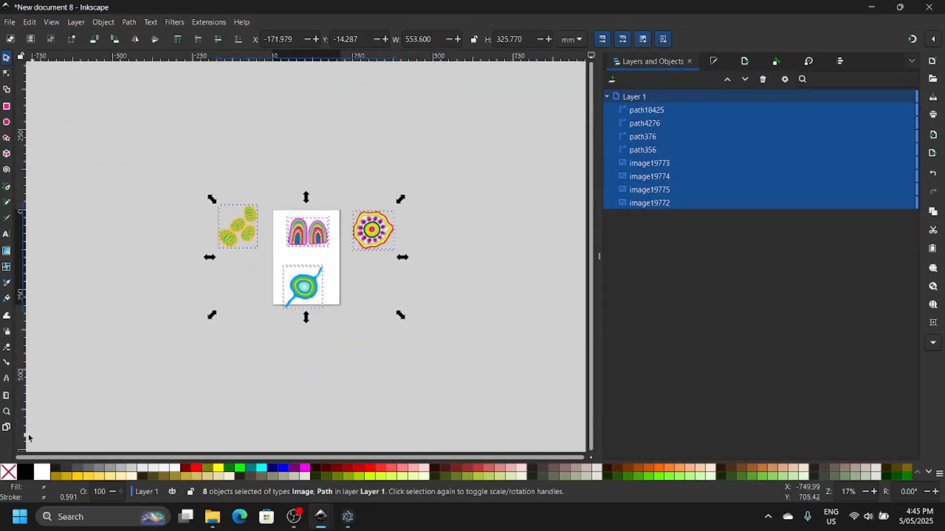
left_click(6, 427)
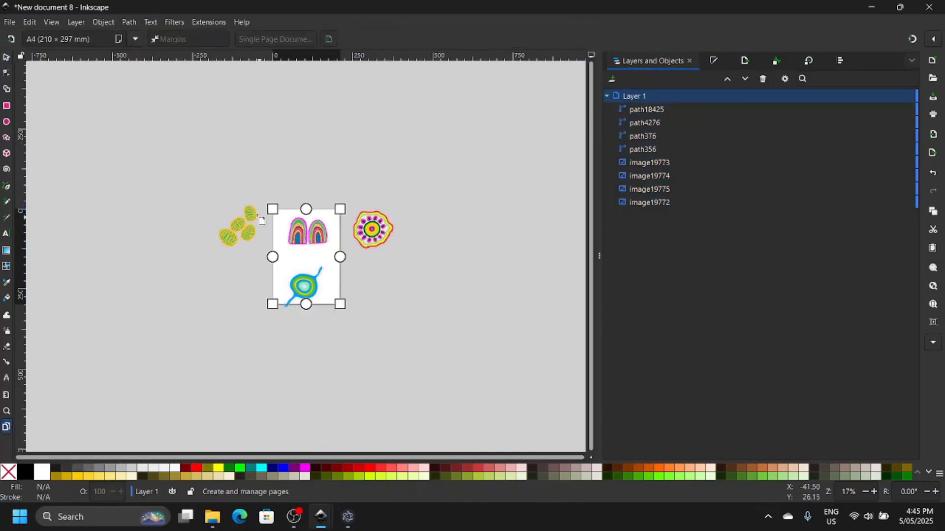
left_click_drag(272, 209, 191, 178)
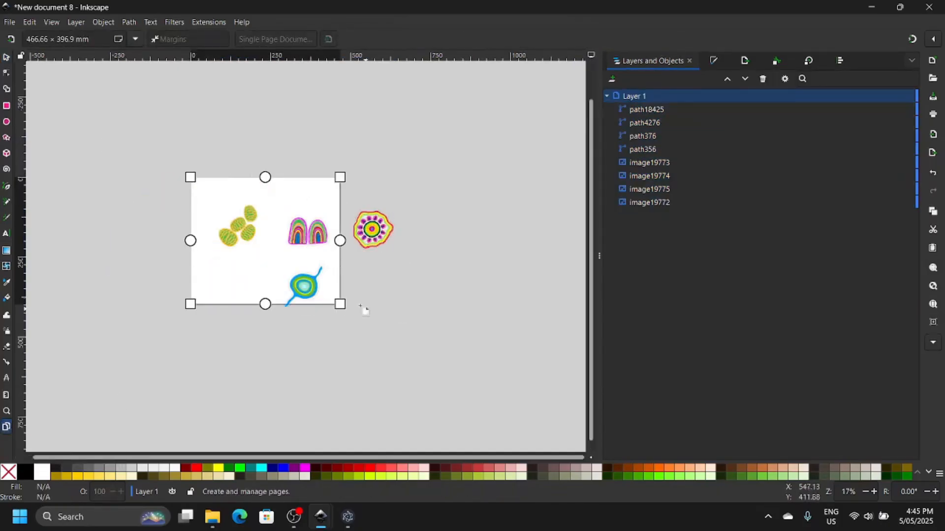
left_click_drag(340, 304, 419, 335)
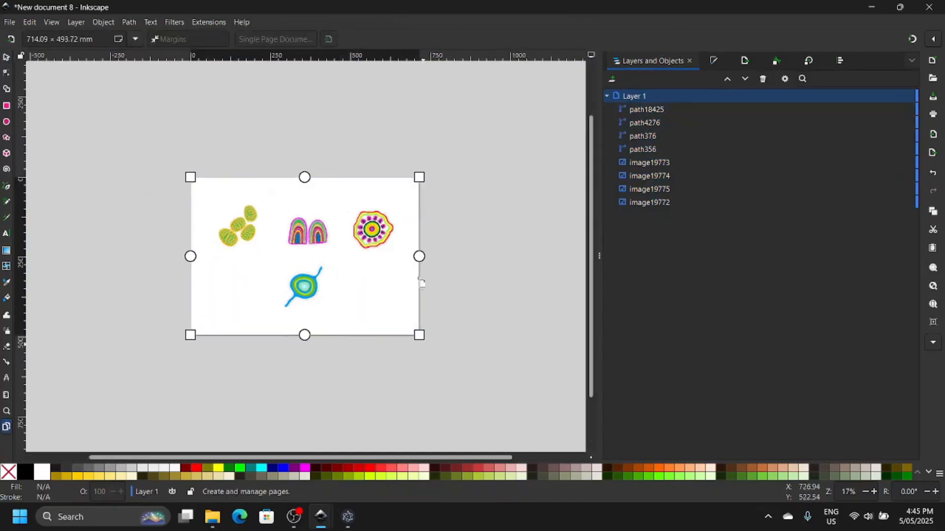
Step: Save the new document as drawing.svg in Inkscape SVG format in the working folder
left_click(10, 21)
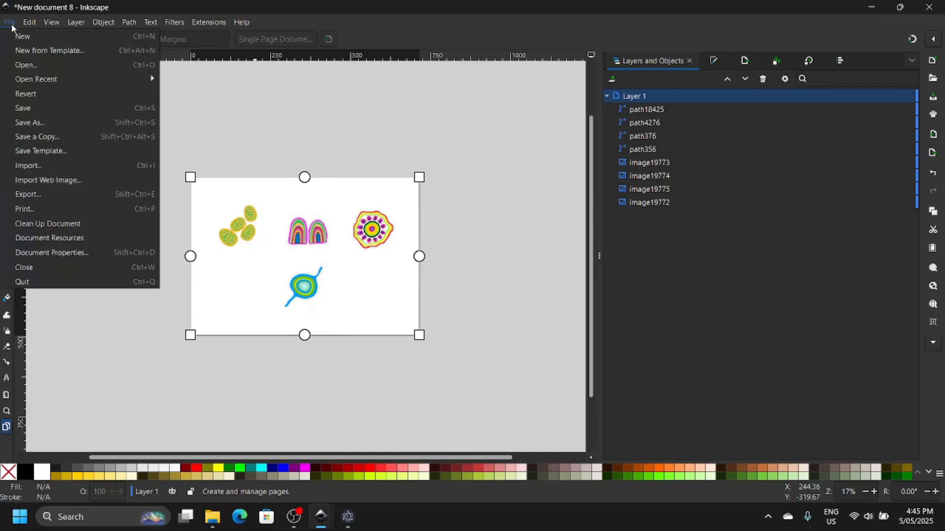
left_click(37, 123)
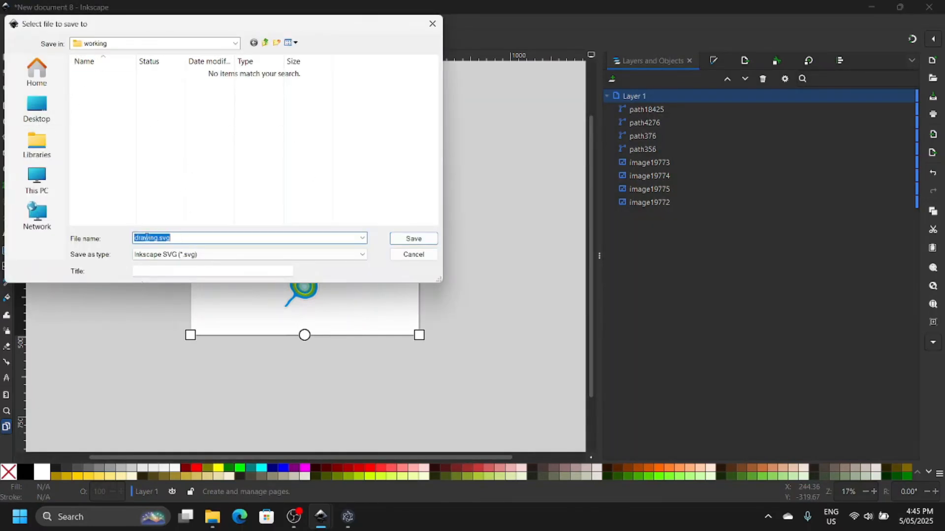
left_click(432, 236)
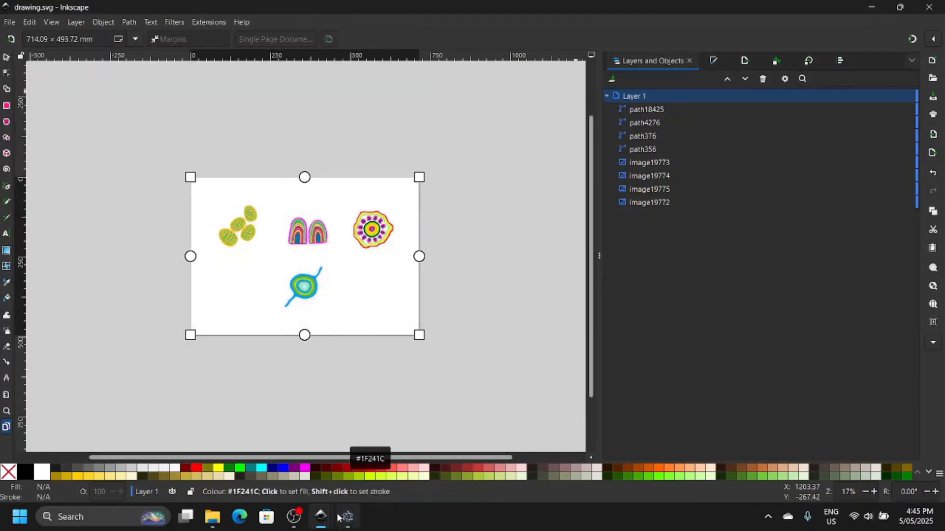
Step: Switch to Deepnest and import drawing.svg from the deepnest\working folder
left_click(350, 523)
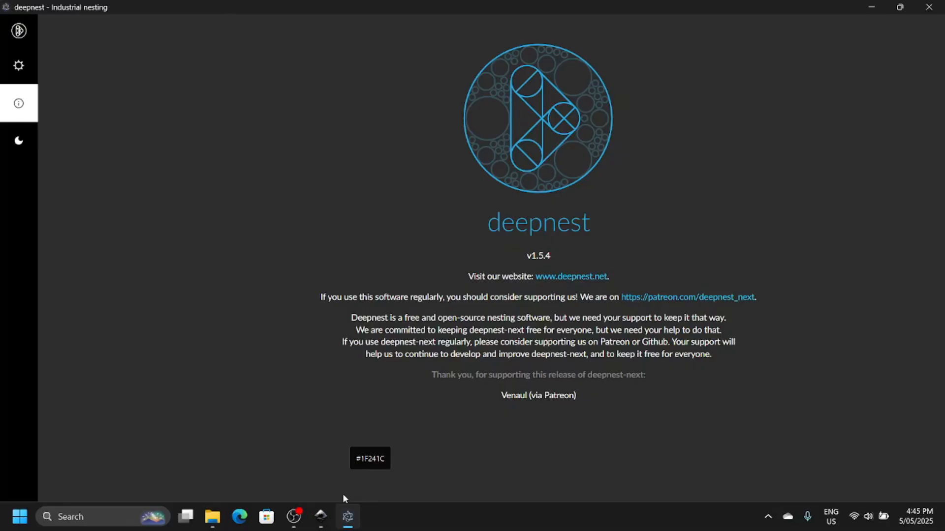
left_click(19, 31)
left_click(78, 33)
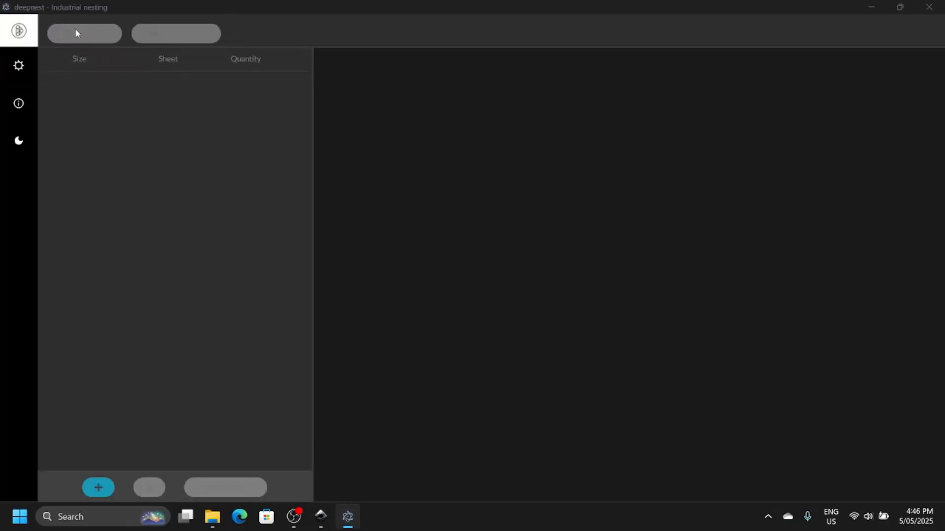
left_click(184, 100)
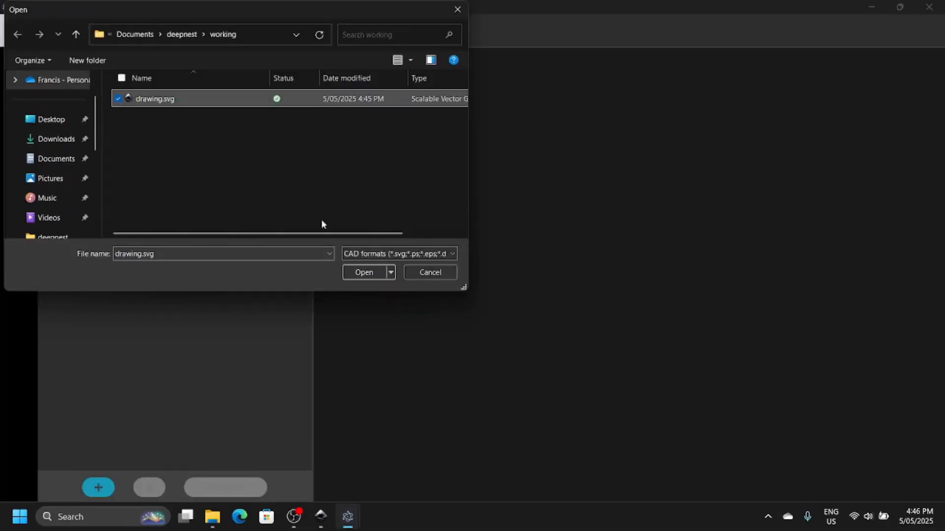
left_click(375, 271)
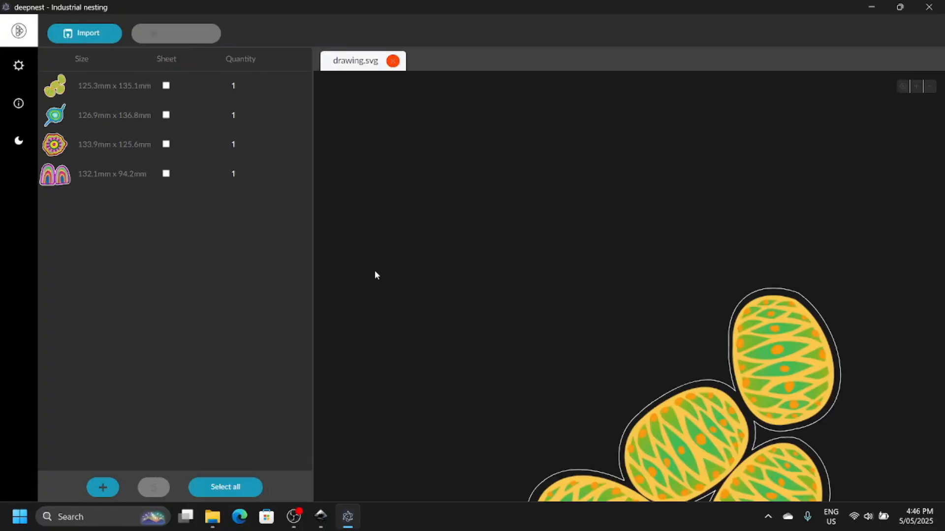
scroll(709, 364, "down", 5)
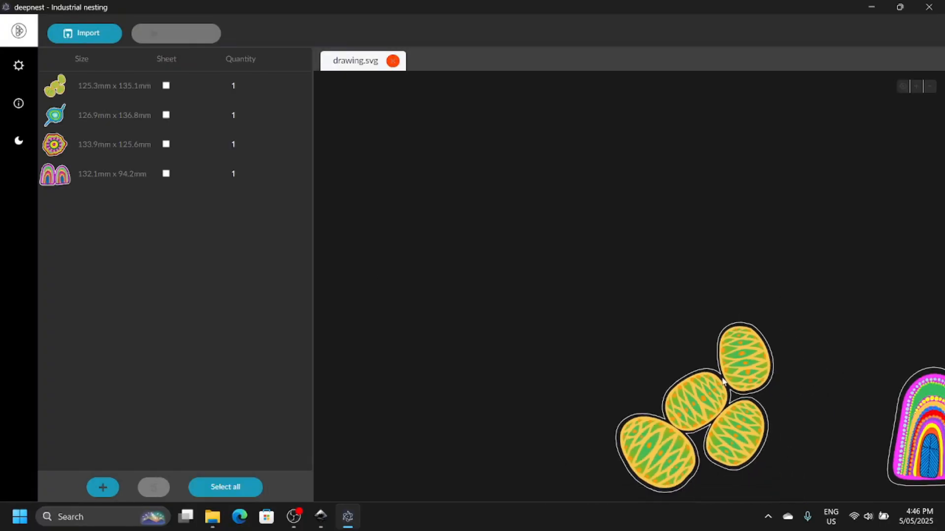
scroll(723, 382, "down", 1)
left_click_drag(780, 384, 528, 179)
scroll(635, 206, "down", 3)
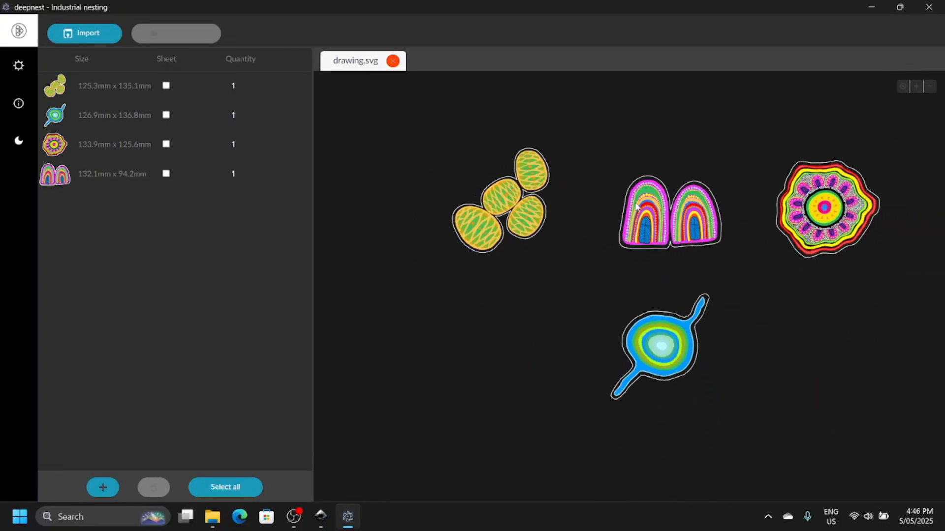
left_click_drag(806, 300, 748, 316)
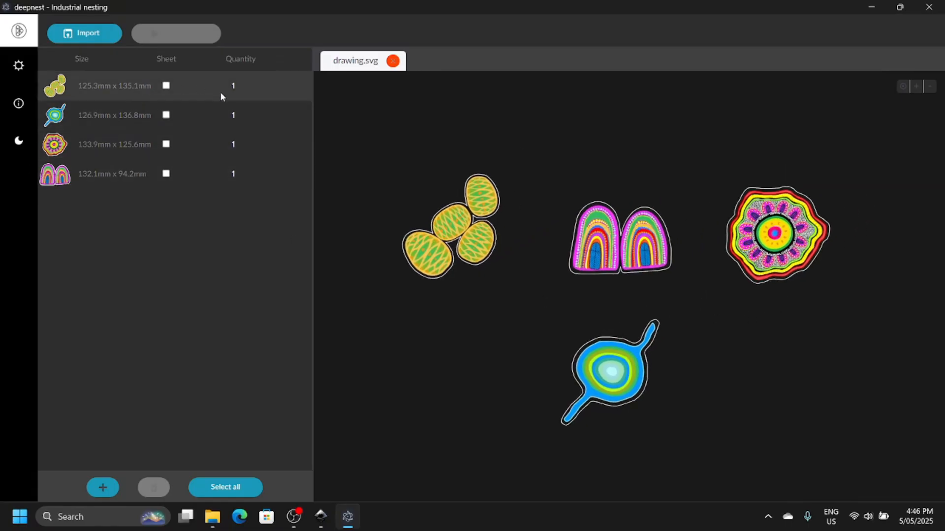
Step: Set the part quantities to 8 for the green ovals, 10 for the blue shape, 5 for the flower and 7 for the arches
left_click(237, 84)
key("Return")
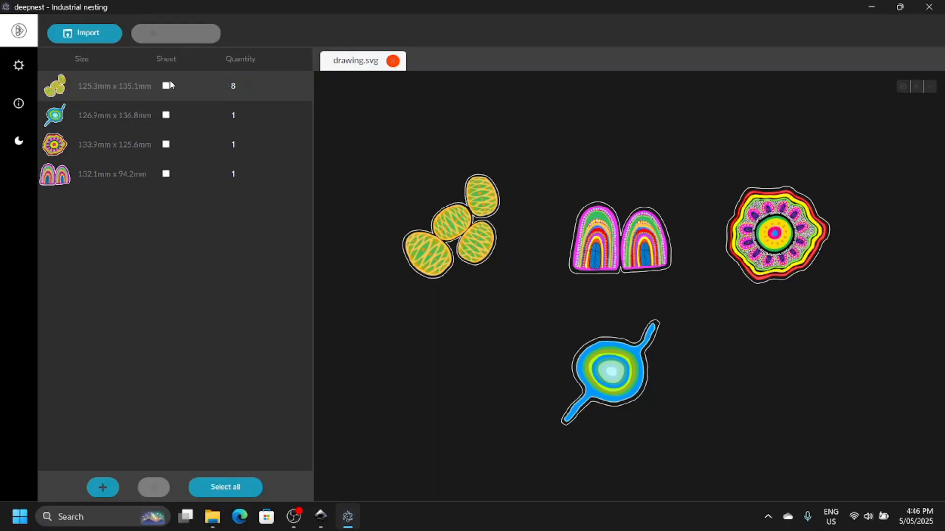
left_click(246, 116)
left_click(239, 142)
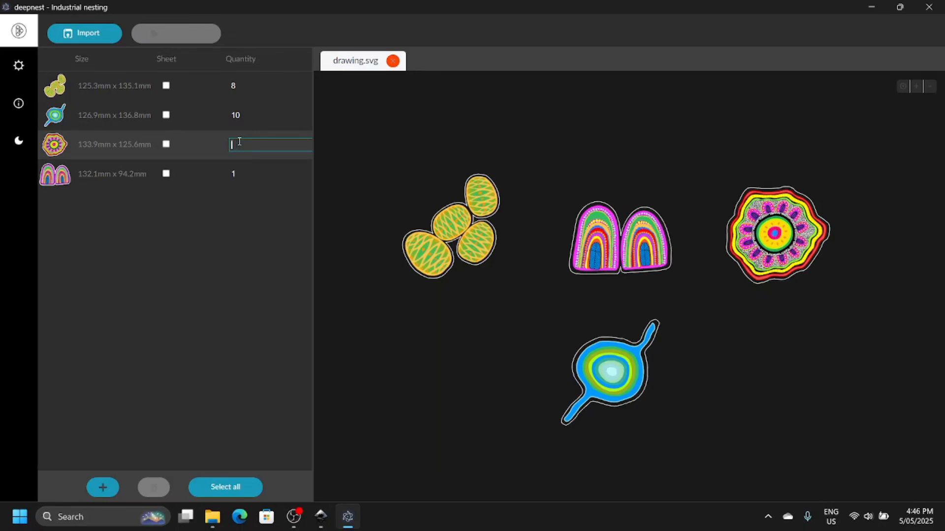
type("5")
left_click(248, 174)
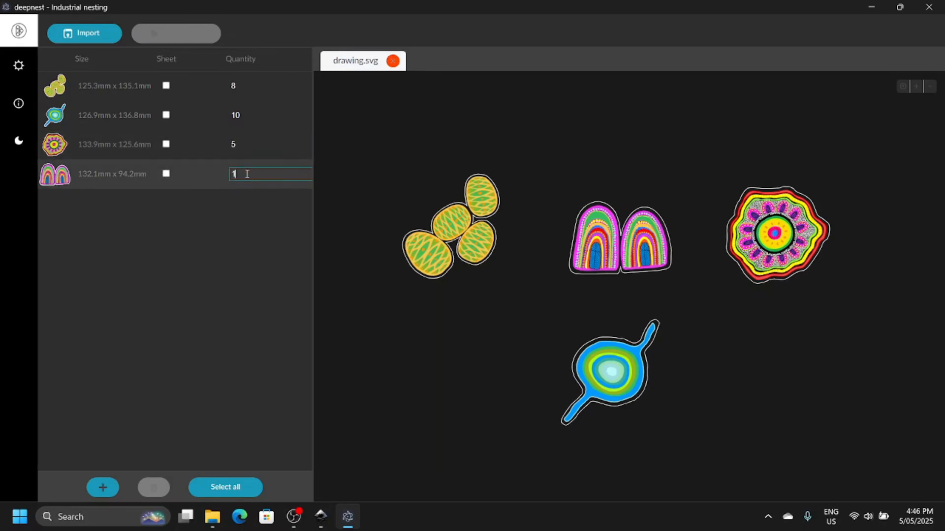
type("7")
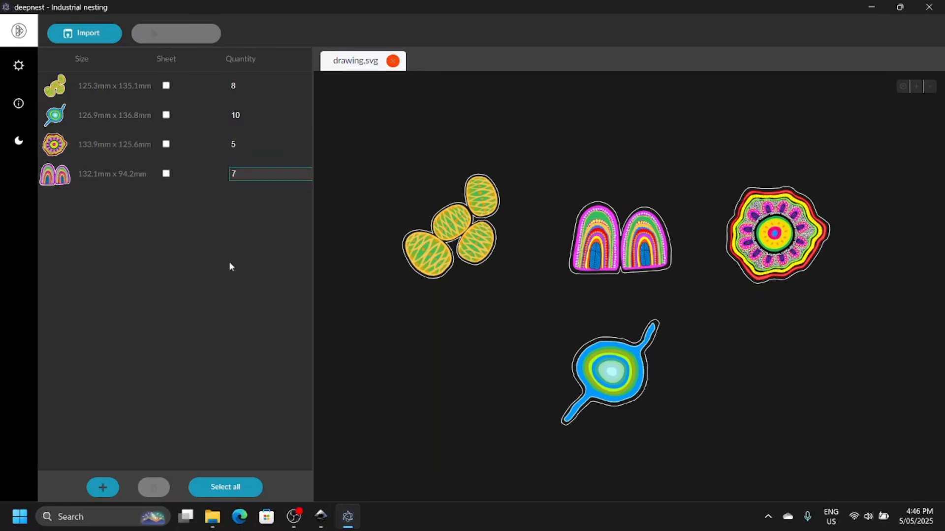
left_click(230, 262)
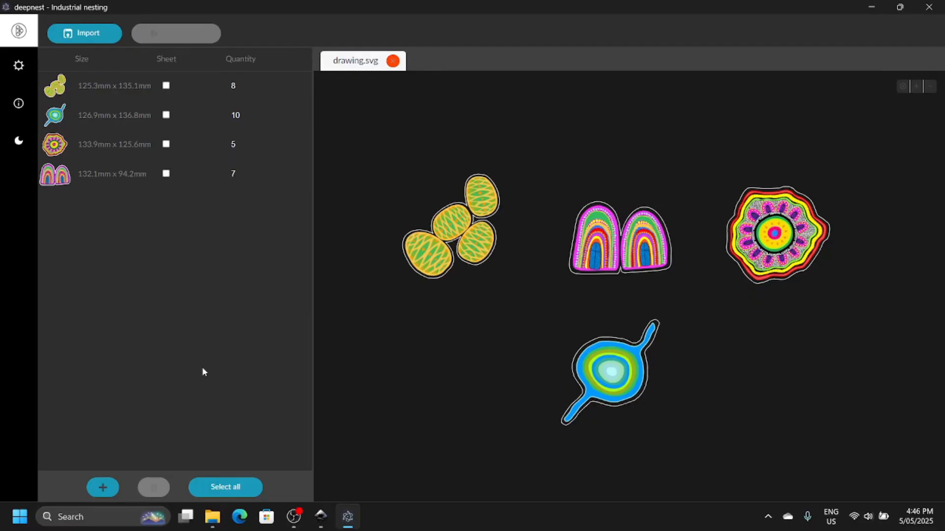
Step: Add a 2400 × 1200 mm sheet and run a trial nest on it, stopping it and returning to the parts list
left_click(102, 488)
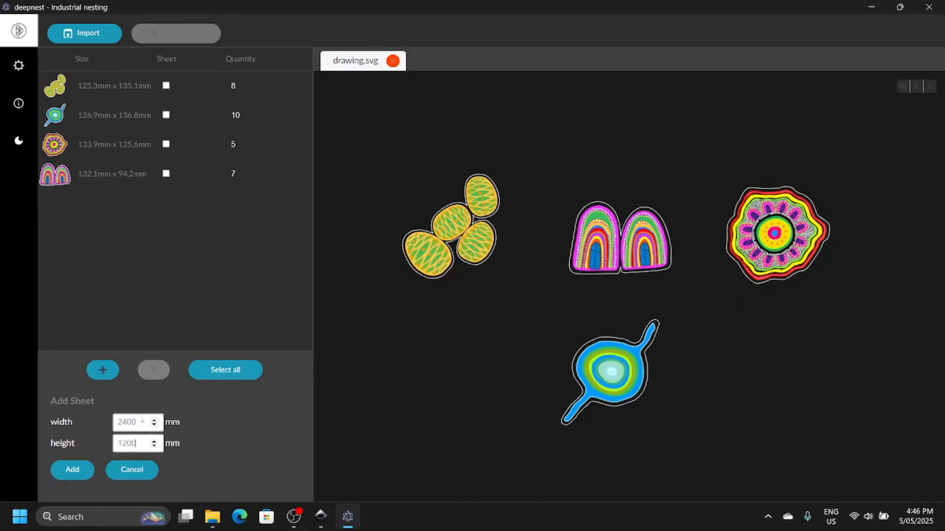
left_click(72, 470)
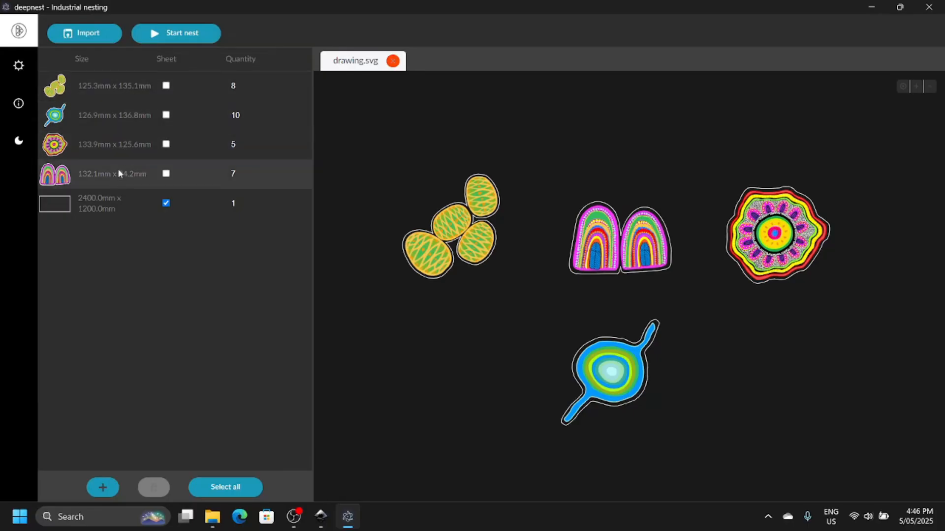
left_click(178, 39)
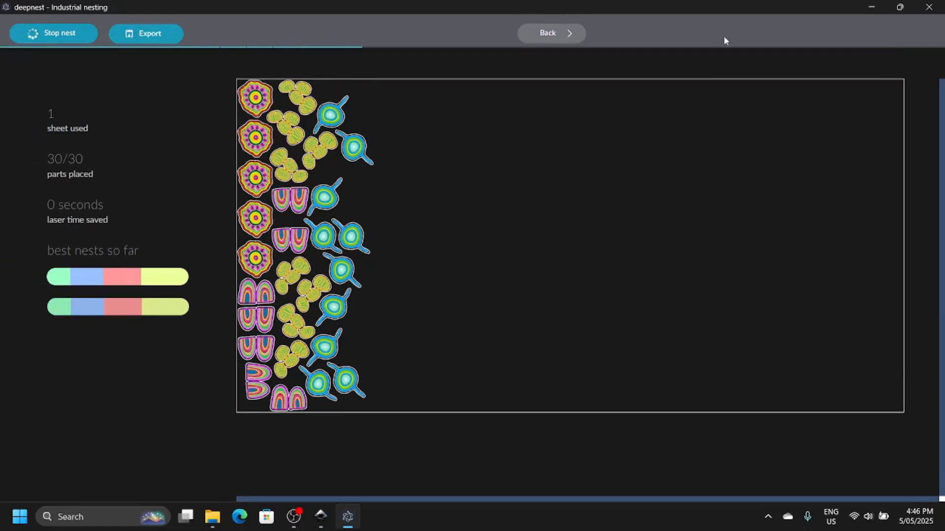
left_click(68, 36)
left_click(535, 33)
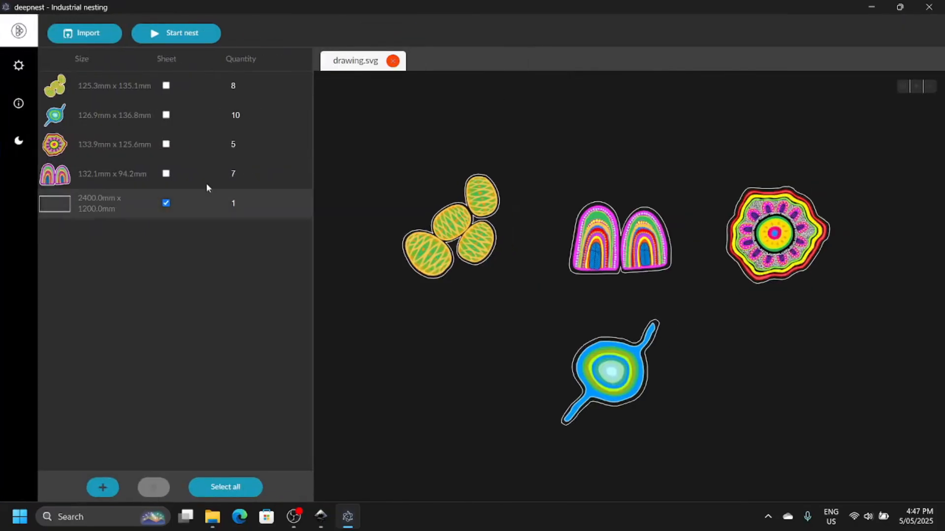
Step: Set the part quantities to 40 for the green ovals, 20 for the blue shape, 30 for the flower and 25 for the arches
left_click(250, 85)
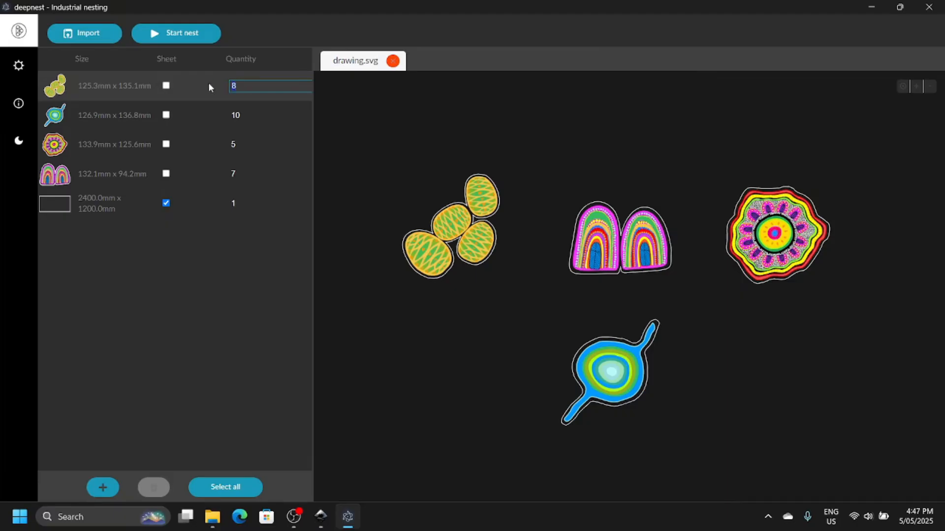
type("40")
left_click(250, 115)
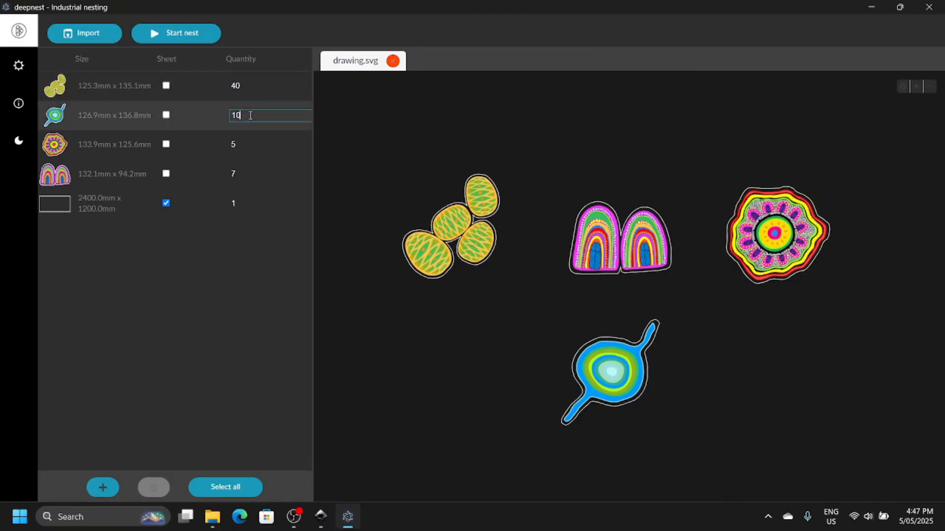
type("20")
left_click(242, 145)
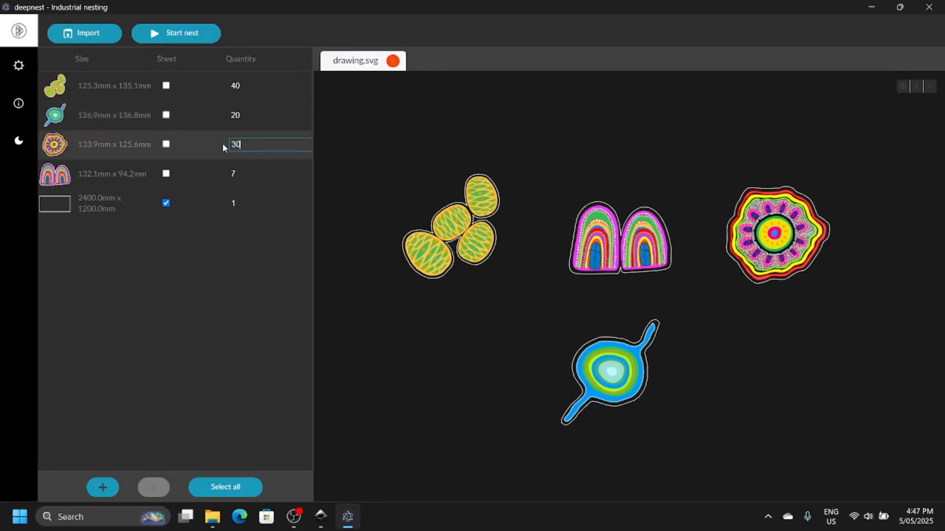
left_click(266, 156)
left_click(253, 173)
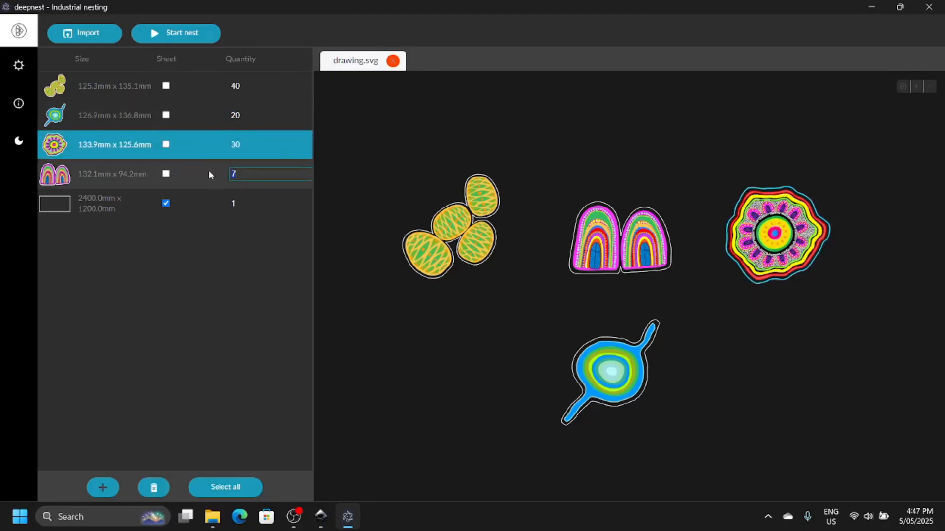
type("25")
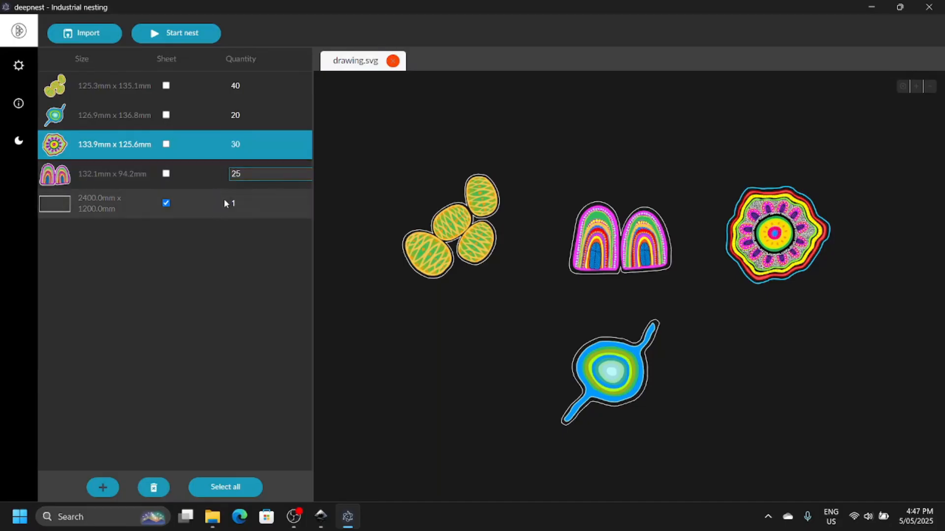
left_click(256, 304)
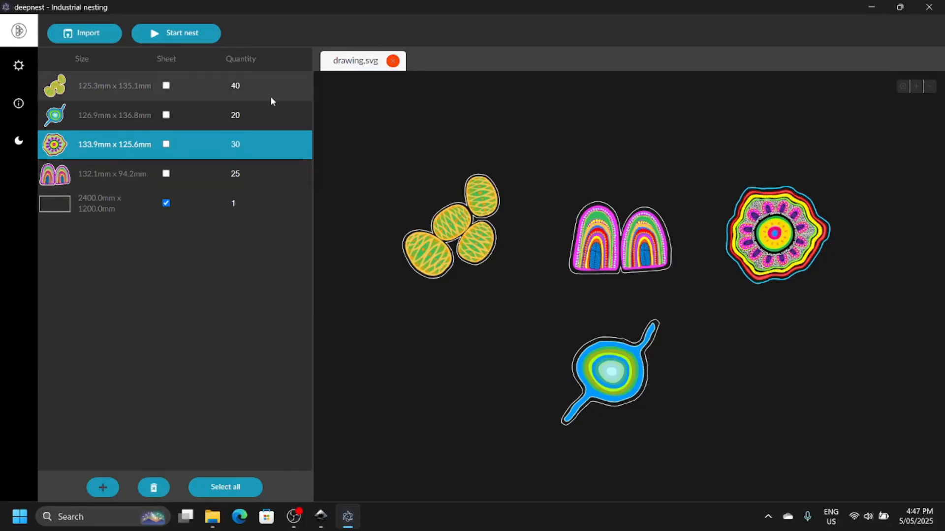
Step: Nest all the parts on the sheet with the increased quantities and stop the nesting run
left_click(173, 33)
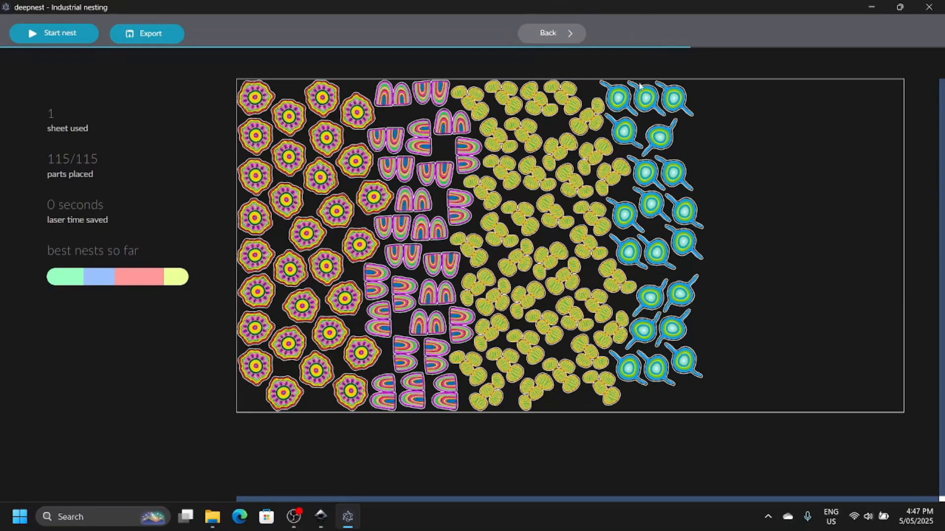
left_click(63, 37)
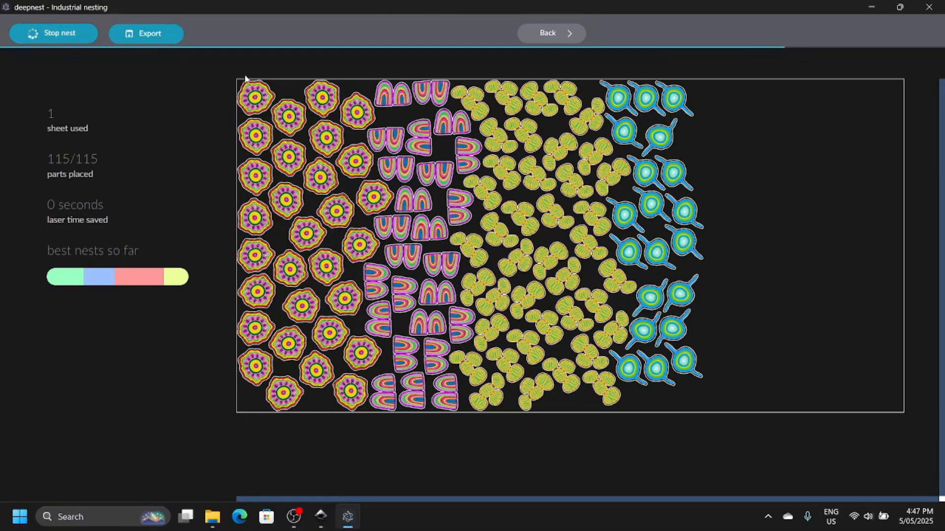
left_click(55, 34)
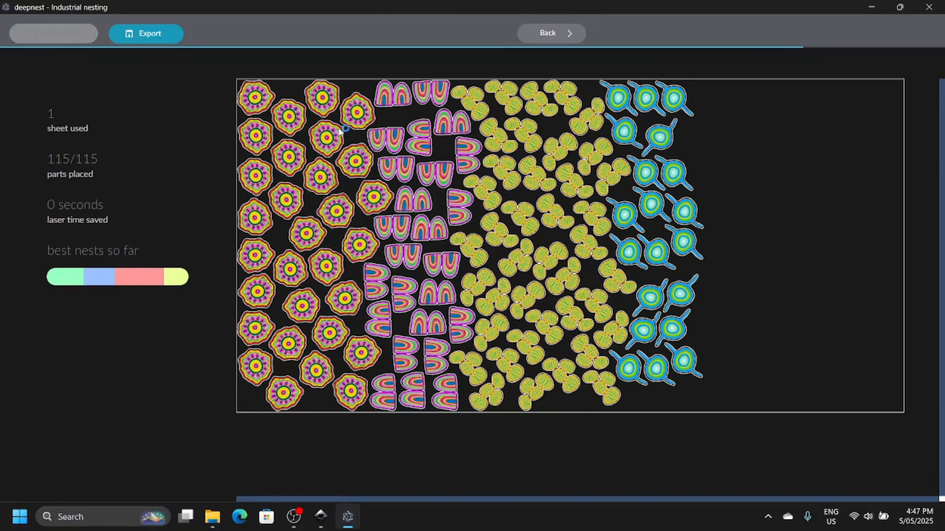
Step: Export the nested layout as an SVG file named nested in the deepnest\working folder
mouse_move(162, 38)
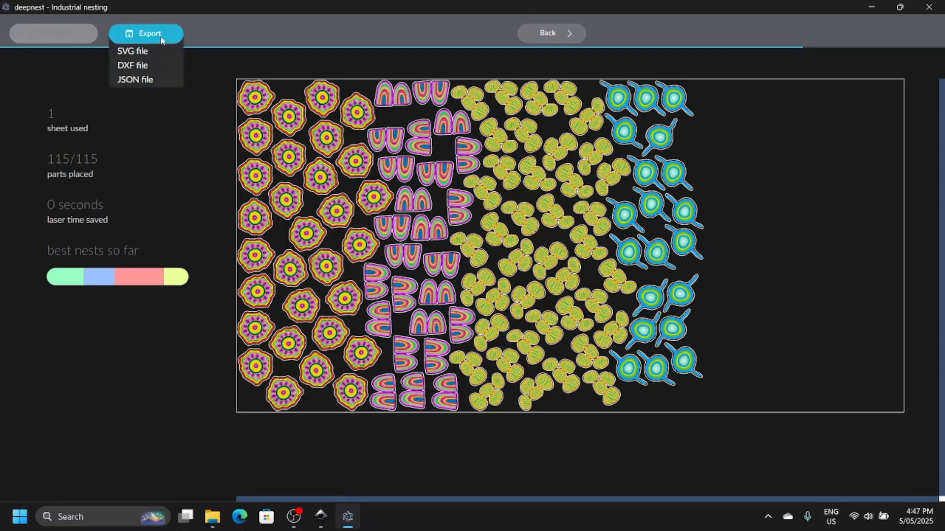
left_click(141, 52)
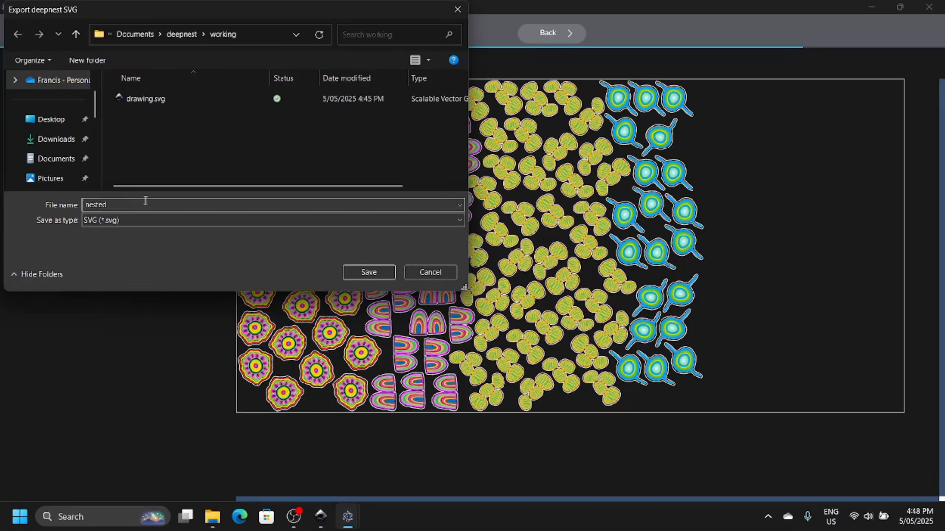
left_click(371, 276)
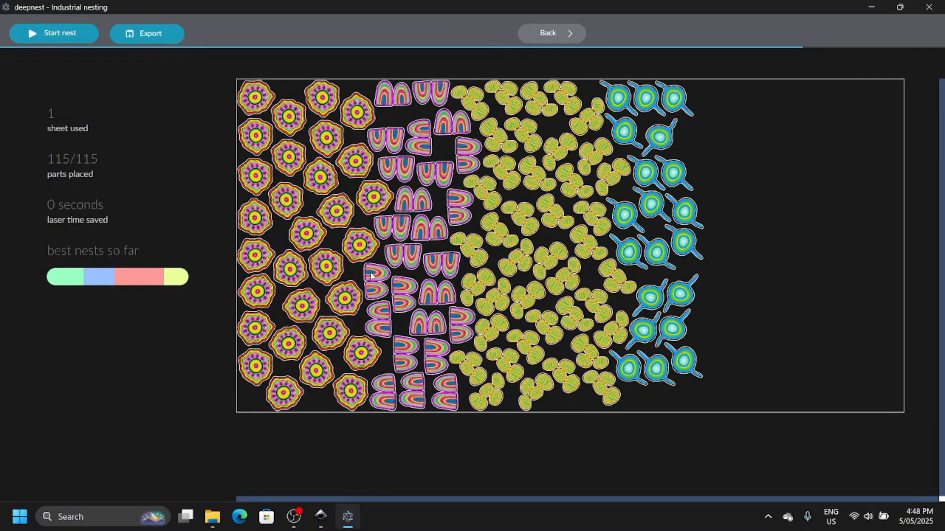
Step: Switch to Inkscape, open nested.svg from the working folder to check its linked images, and close it again
left_click(869, 7)
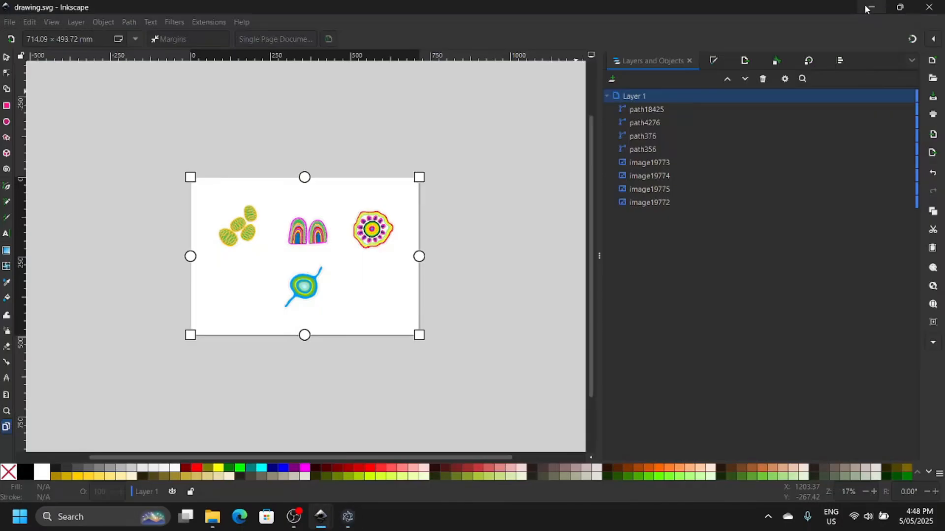
left_click(16, 22)
left_click(18, 66)
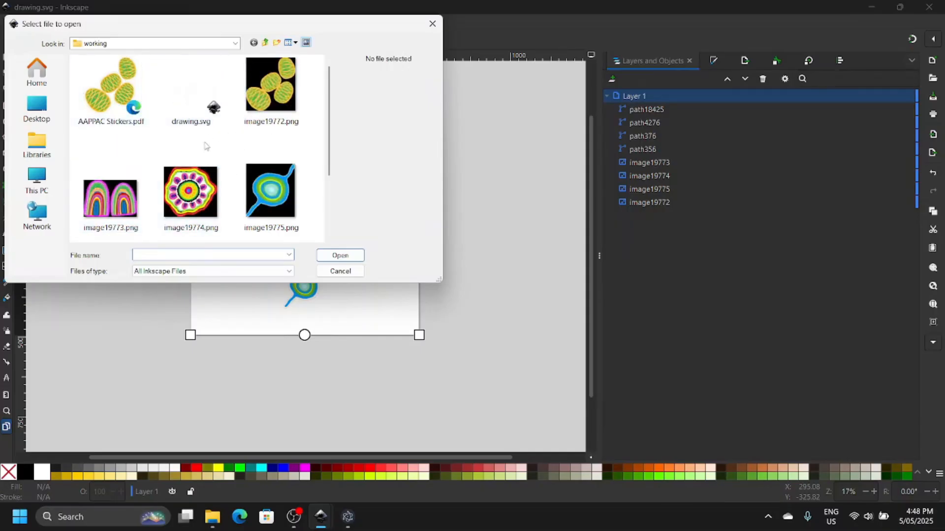
scroll(206, 146, "down", 2)
left_click(114, 217)
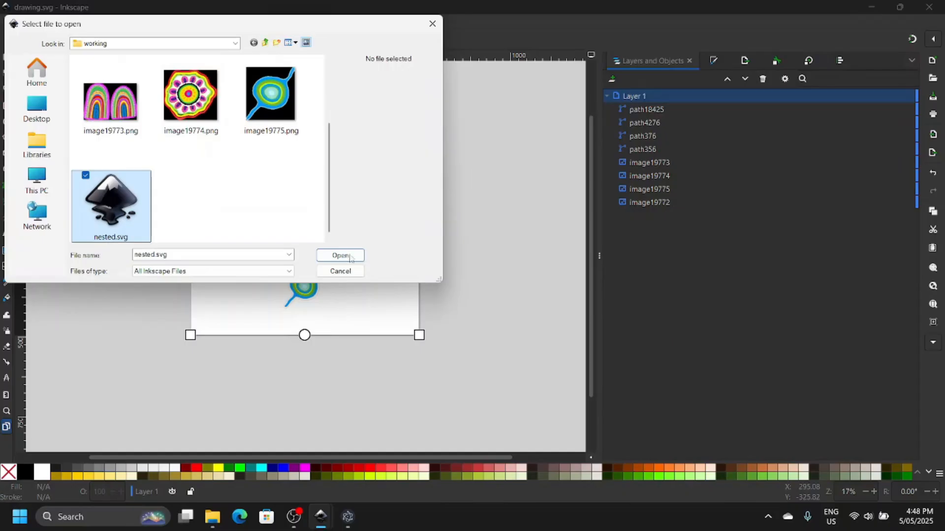
left_click(349, 256)
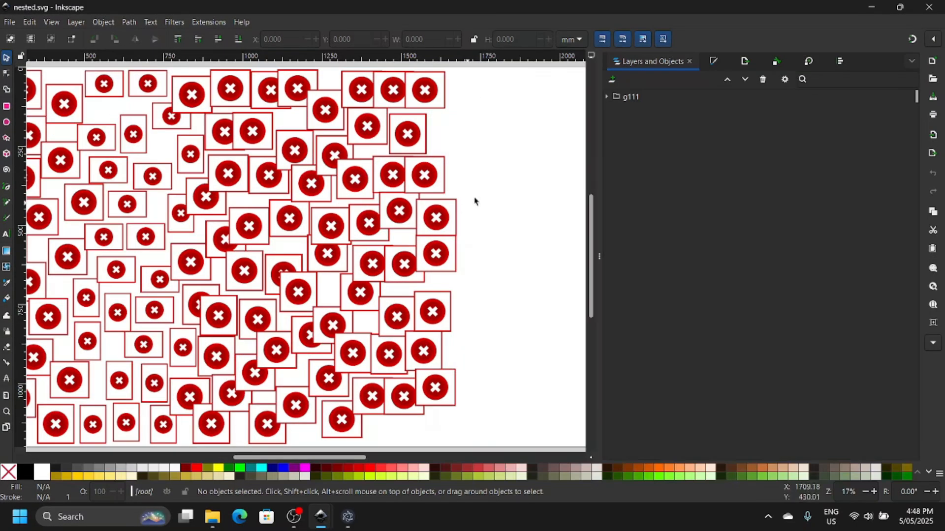
key("minus")
key("minus")
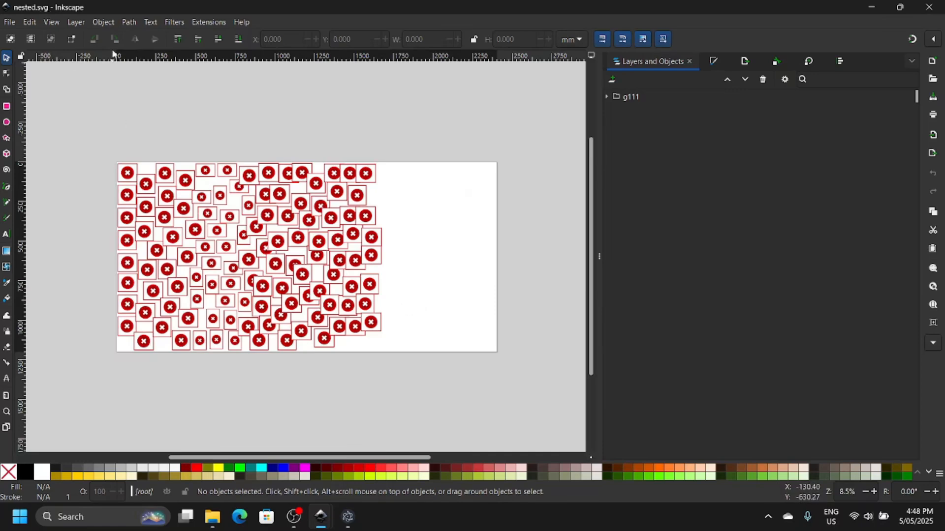
left_click(11, 23)
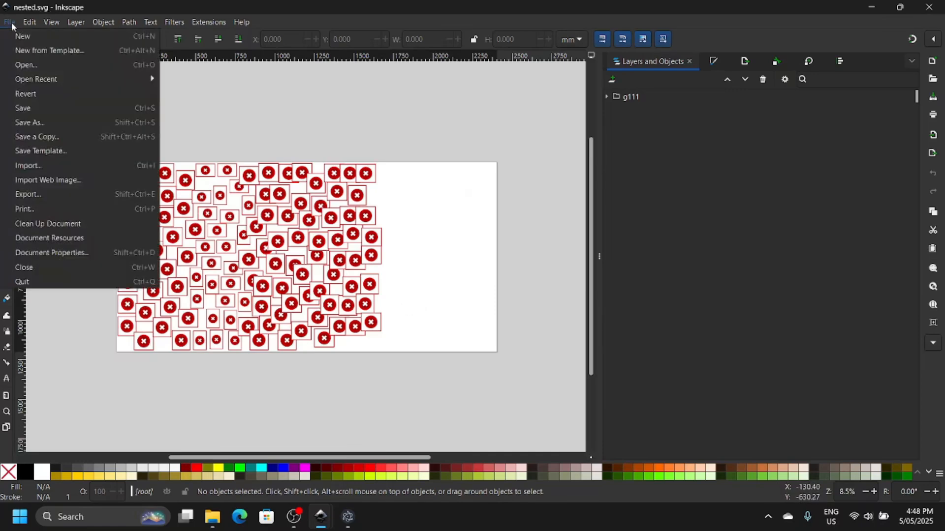
left_click(26, 267)
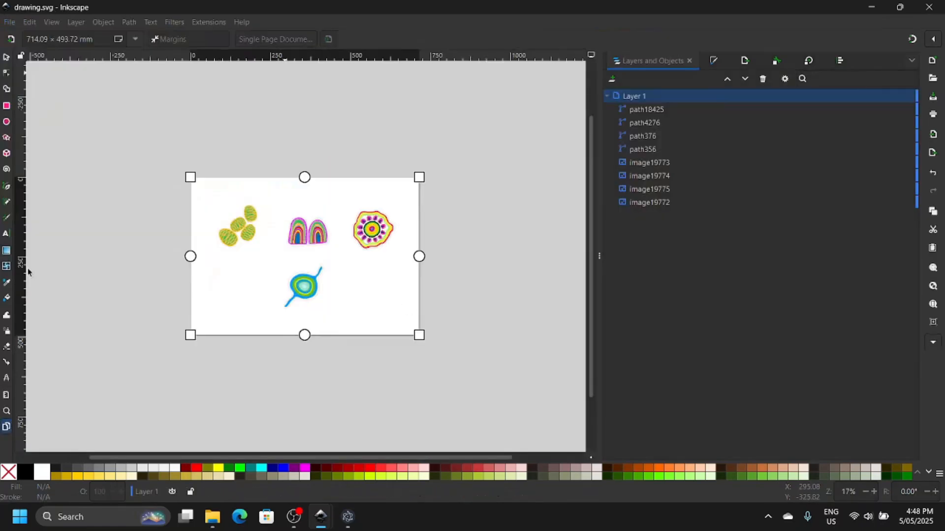
Step: Switch to the working folder in File Explorer and open nested.svg for editing in Notepad++
left_click(864, 7)
left_click(872, 12)
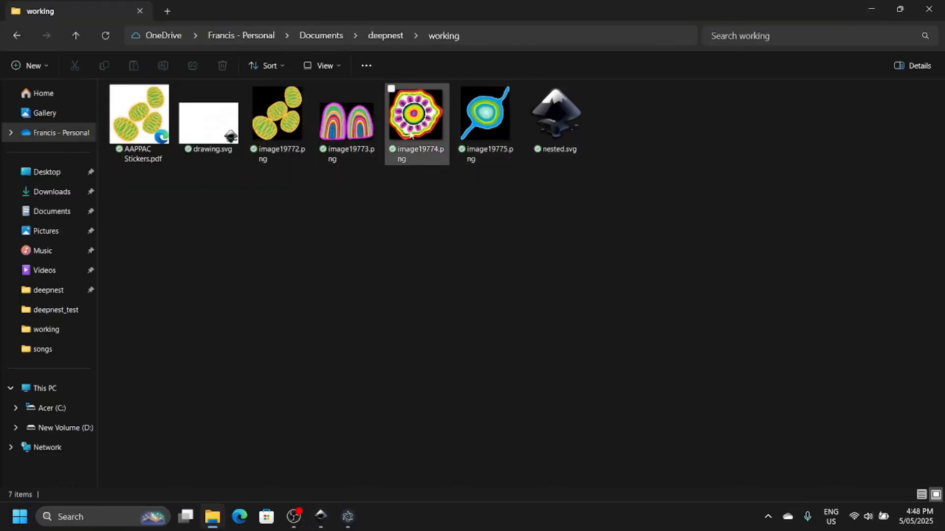
right_click(556, 113)
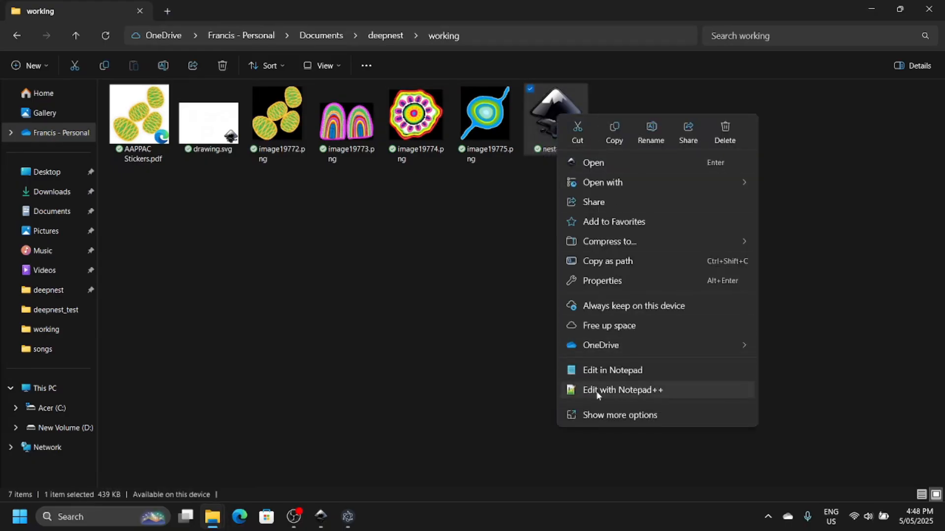
left_click(598, 392)
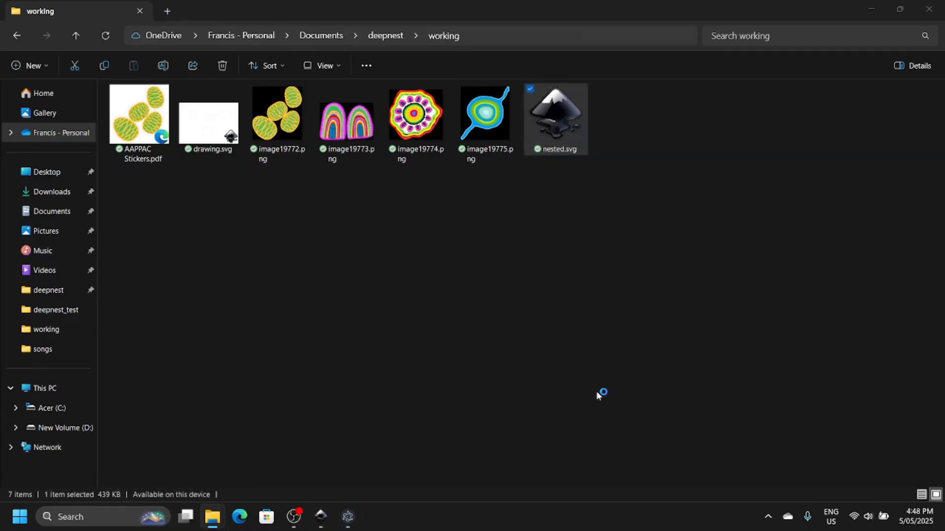
Step: Replace every absolute folder path before the image file names, ending in deepnest\working/, with nothing, and save and close nested.svg
scroll(531, 275, "down", 15)
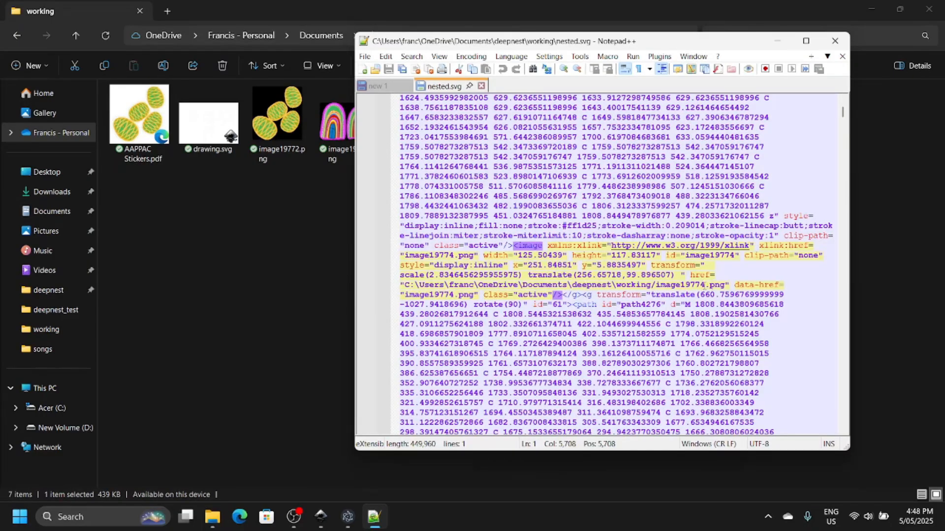
left_click_drag(655, 285, 407, 287)
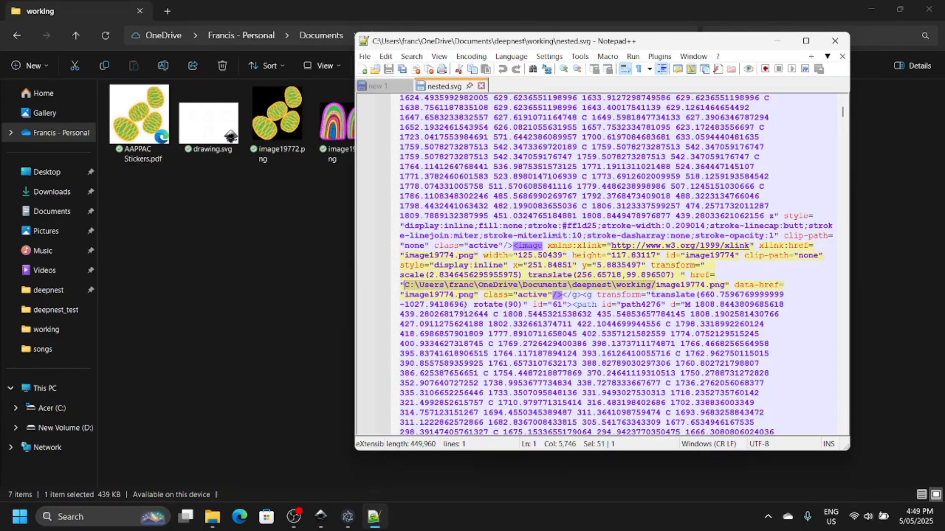
key("ctrl+h")
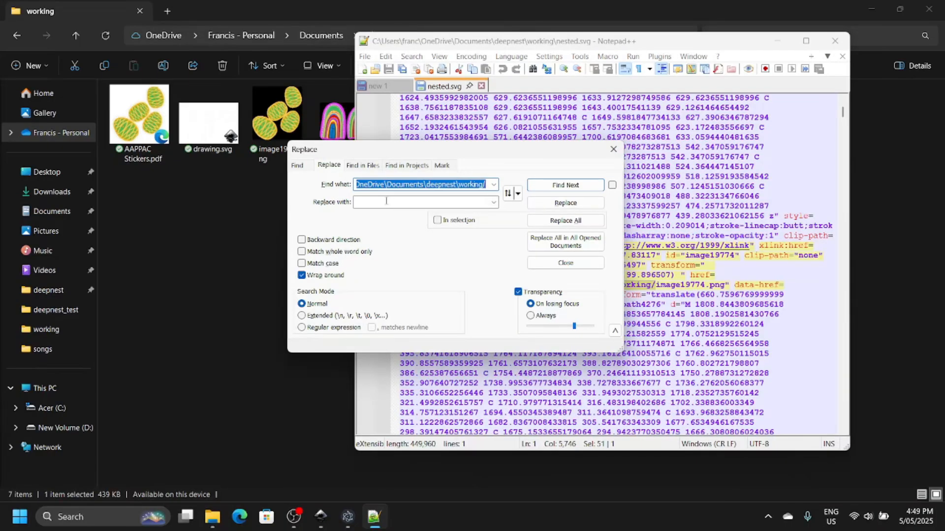
left_click_drag(531, 151, 508, 133)
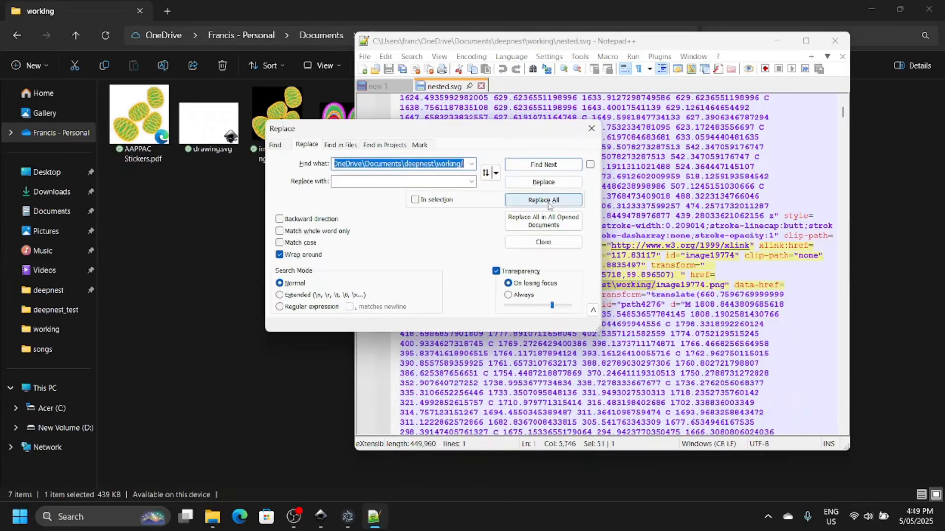
left_click(549, 201)
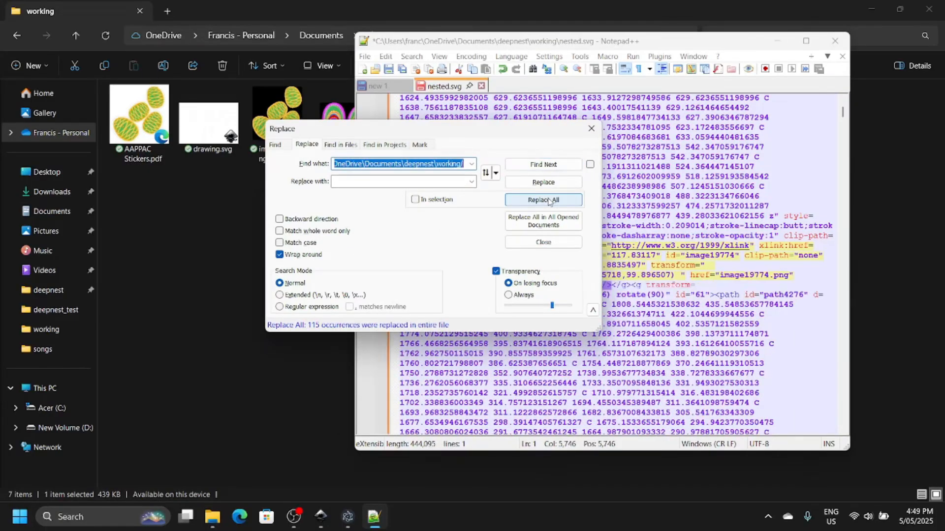
left_click(592, 130)
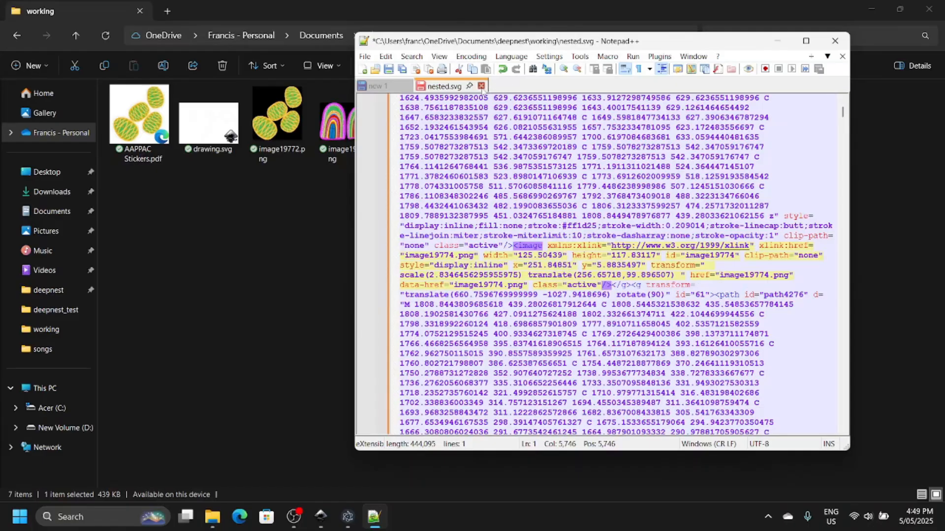
left_click(482, 86)
left_click(479, 304)
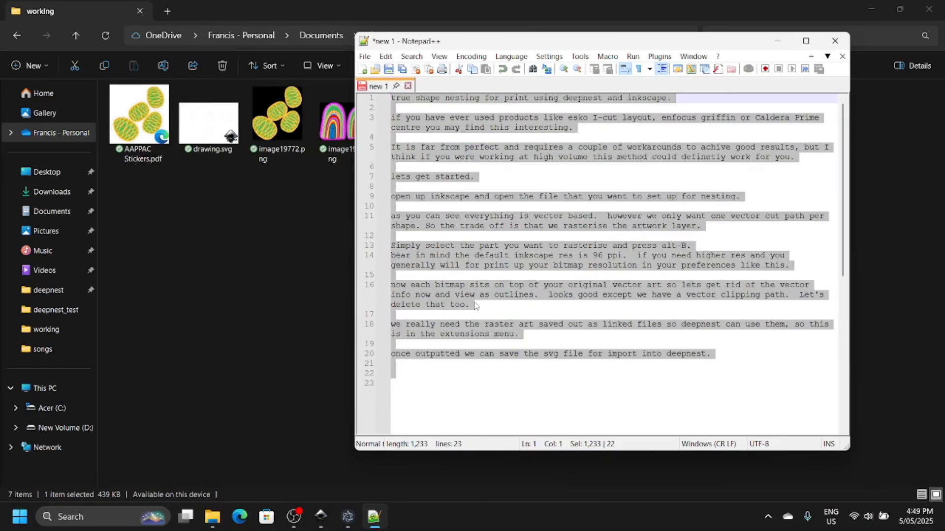
Step: Switch to the working folder in File Explorer, open nested.svg in Inkscape and check the linked artwork across the whole sheet
left_click(266, 213)
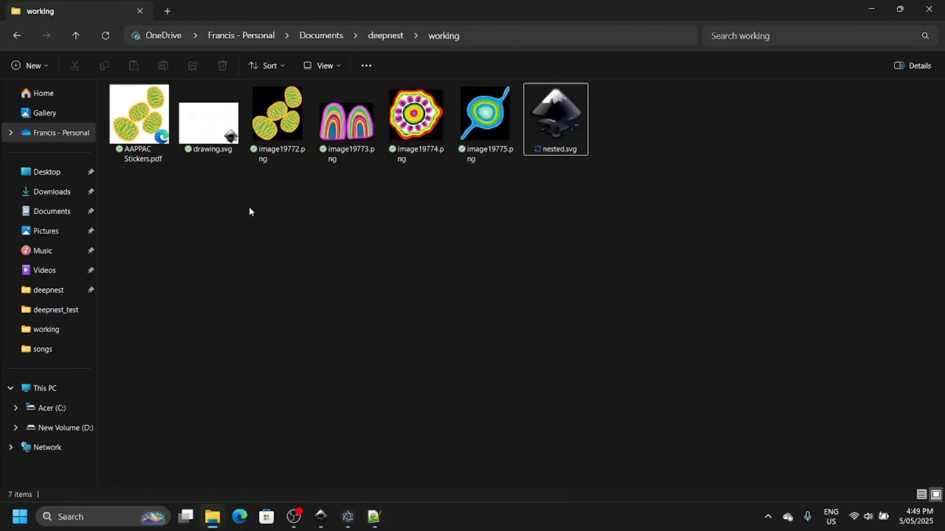
right_click(555, 115)
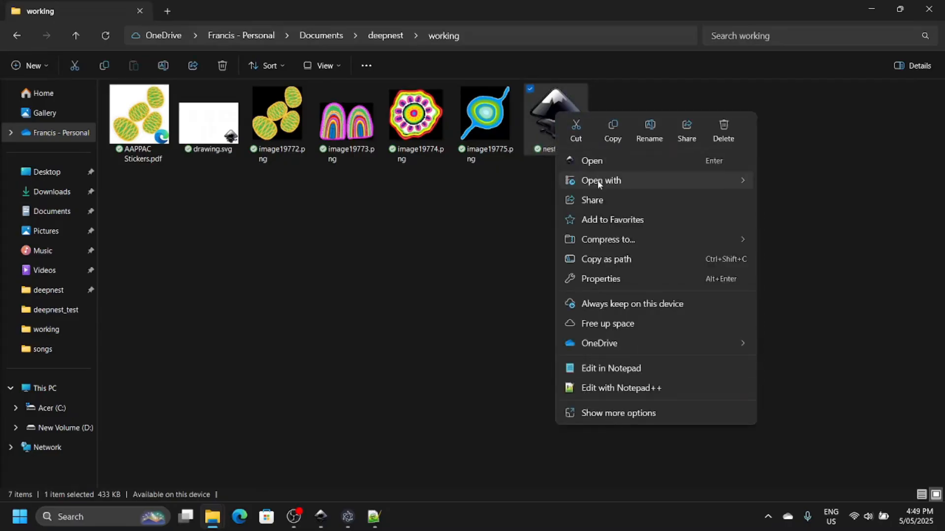
mouse_move(597, 180)
left_click(857, 182)
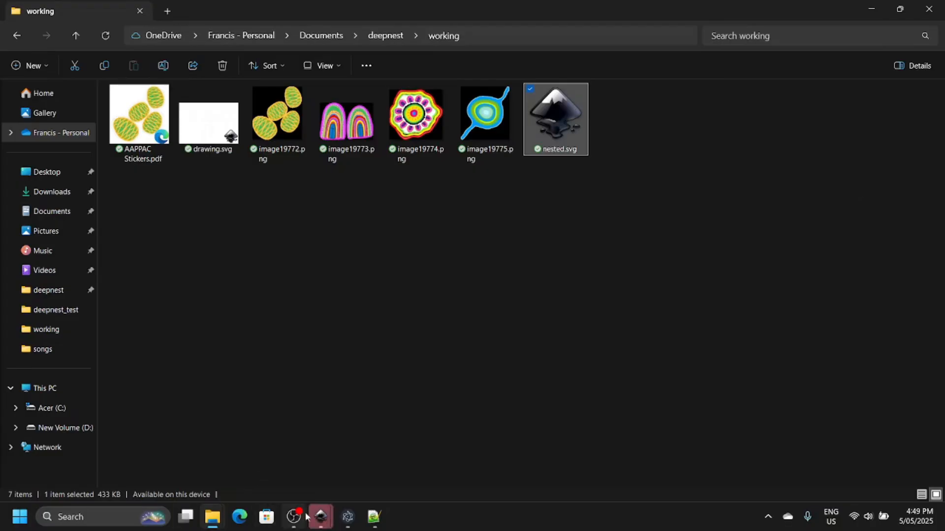
mouse_move(320, 514)
left_click(461, 457)
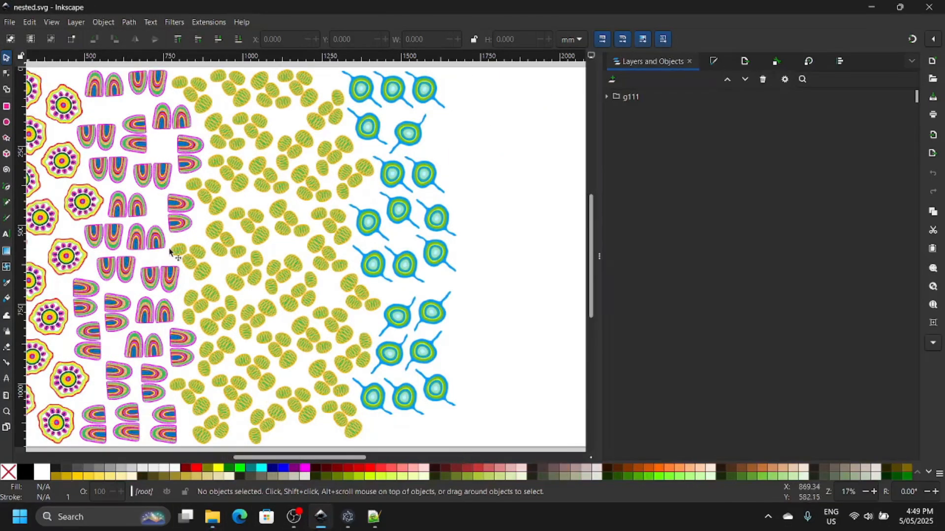
key("minus")
key("minus")
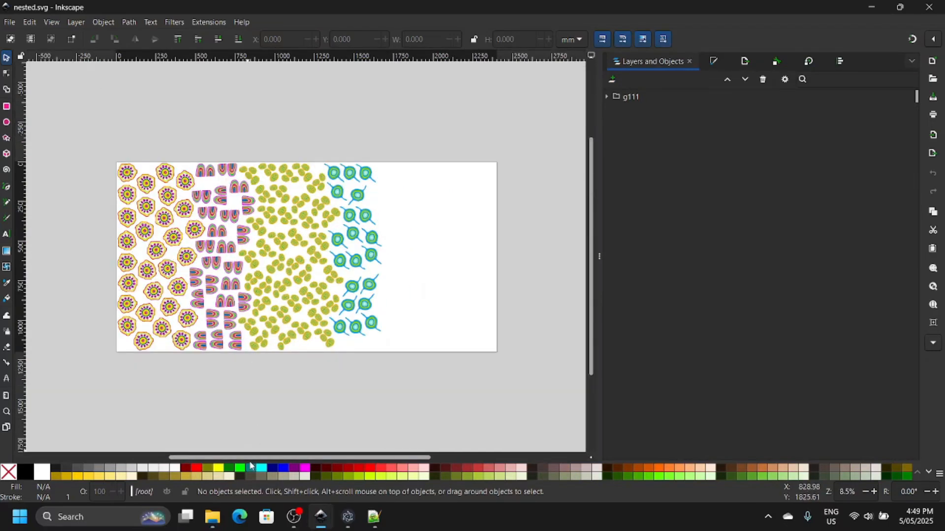
left_click_drag(251, 461, 216, 460)
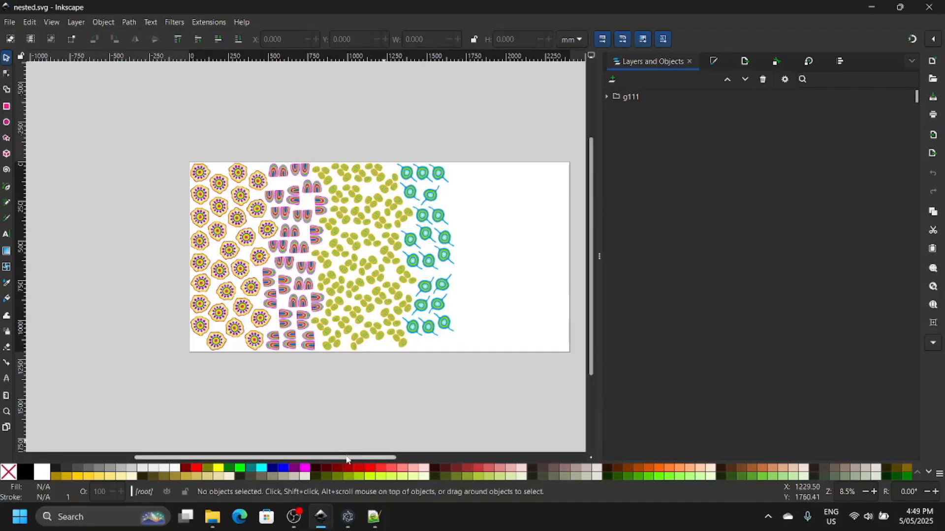
left_click_drag(349, 457, 363, 457)
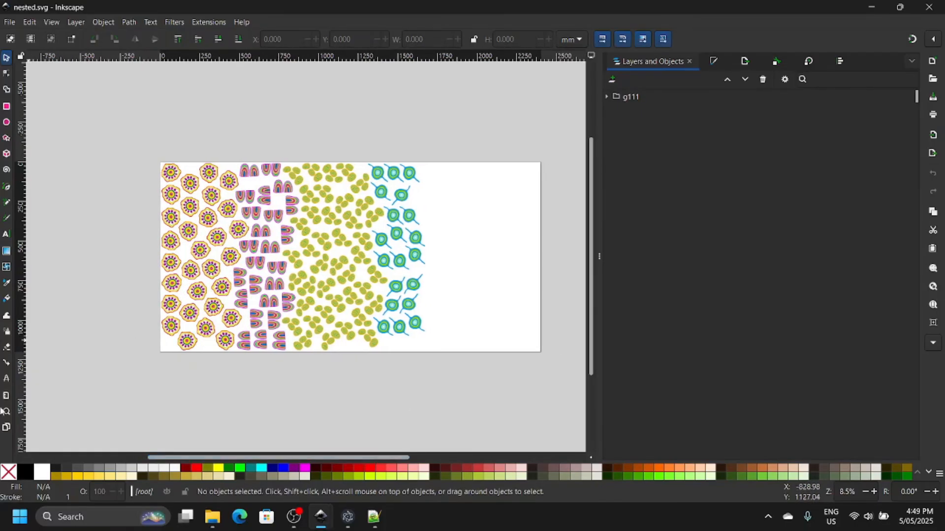
Step: Select the thin cut outline around a blue sticker at the sheet's upper edge and extend the selection to all paths with the same stroke colour
left_click(6, 411)
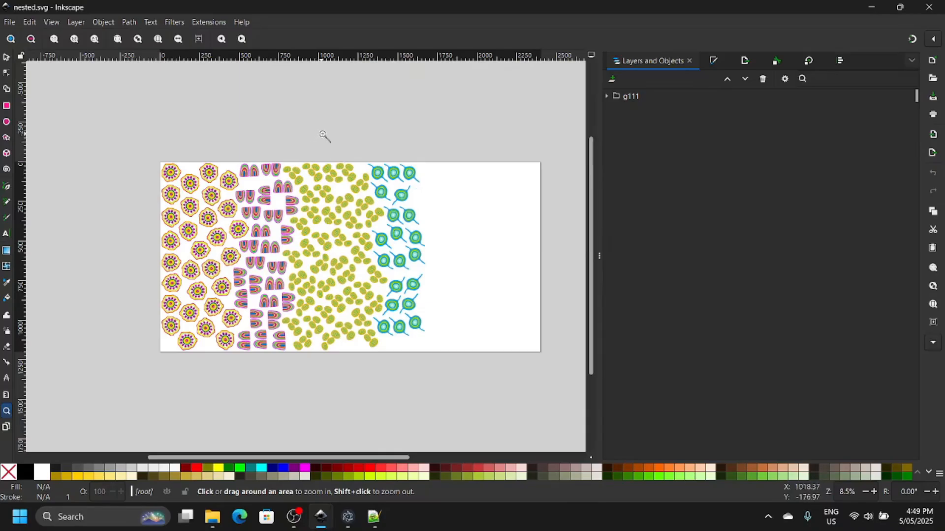
left_click_drag(335, 140, 444, 211)
left_click_drag(310, 172, 486, 306)
left_click(7, 58)
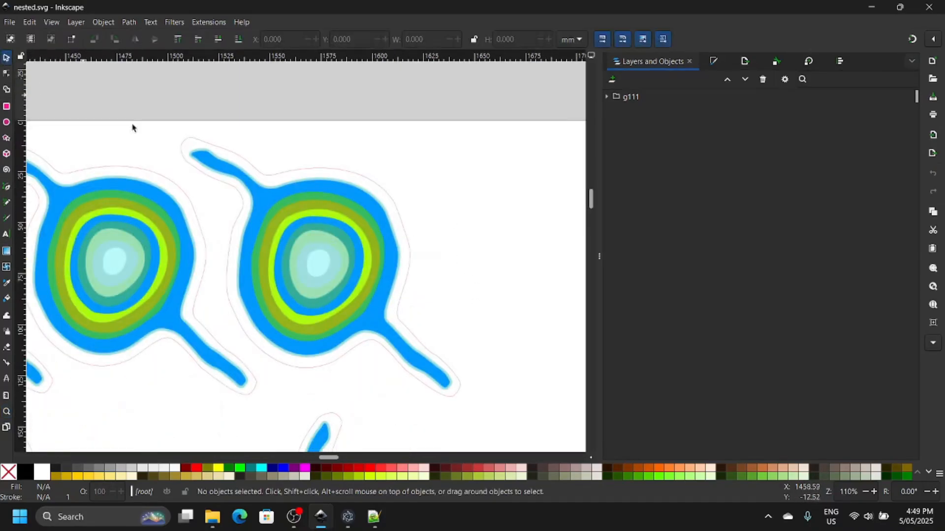
left_click(399, 209)
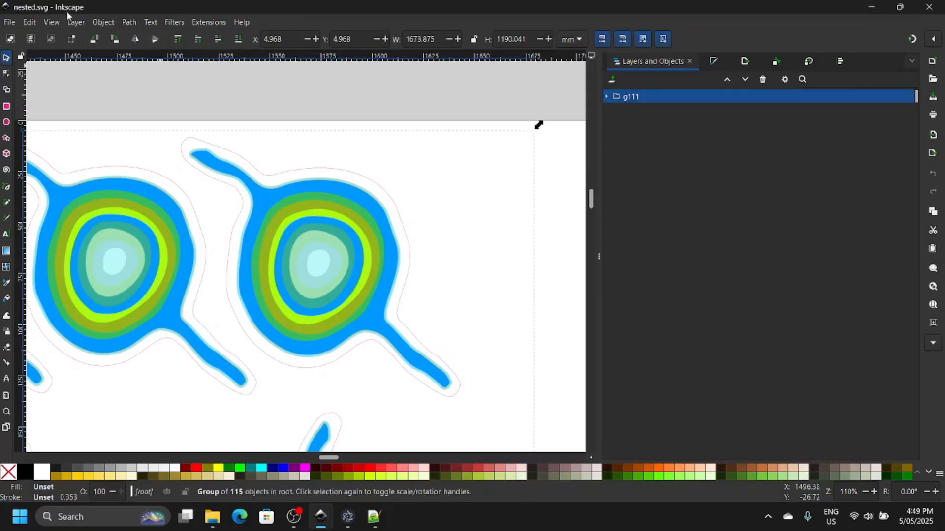
left_click(7, 73)
left_click(163, 75)
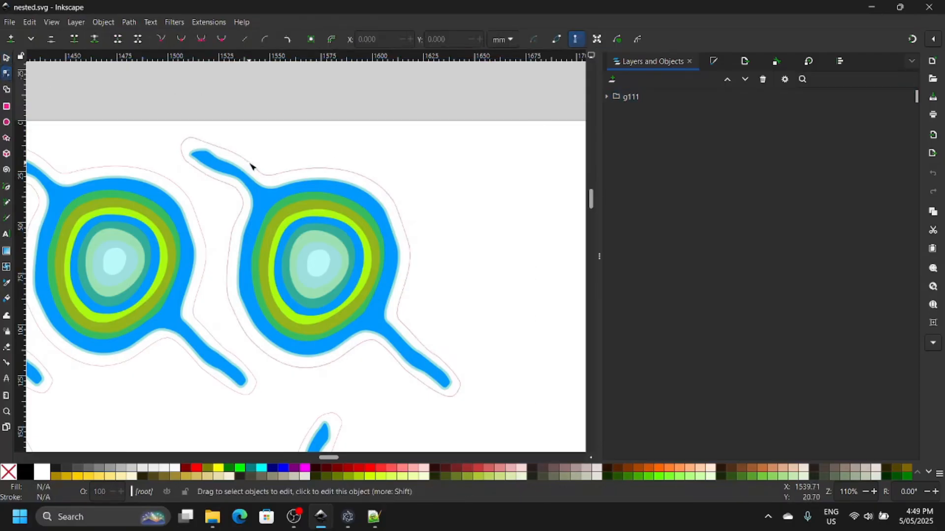
left_click(253, 166)
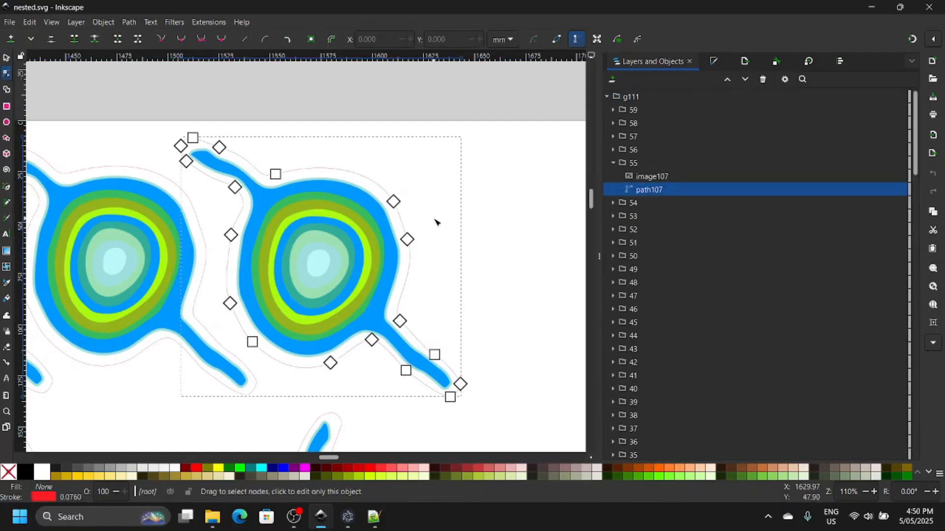
left_click(30, 22)
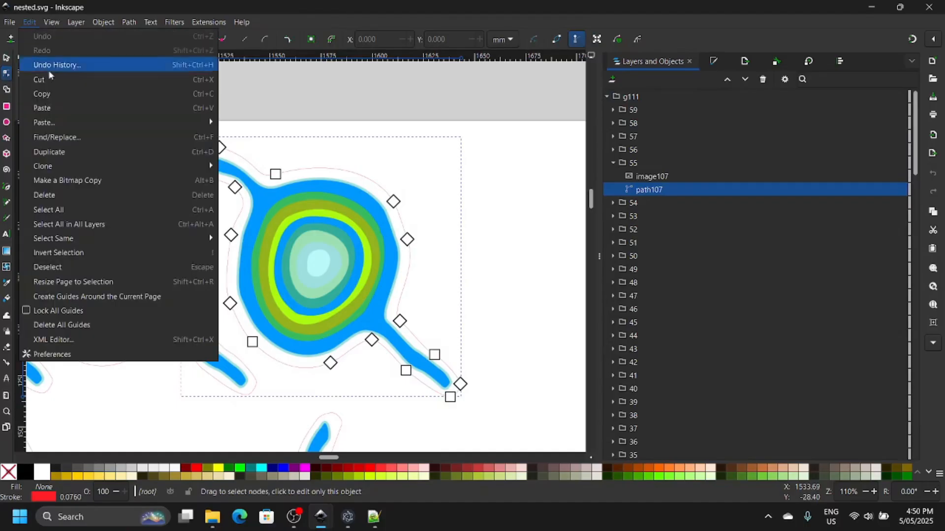
mouse_move(64, 238)
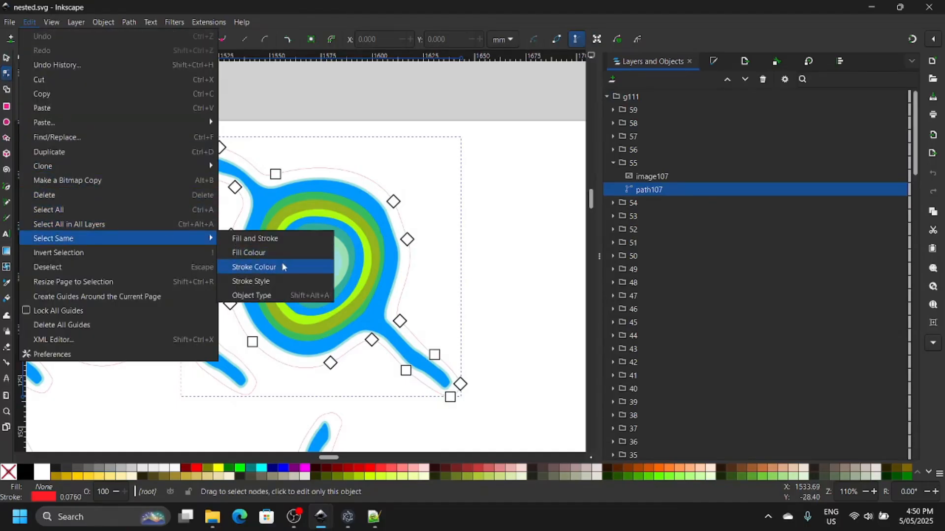
left_click(269, 267)
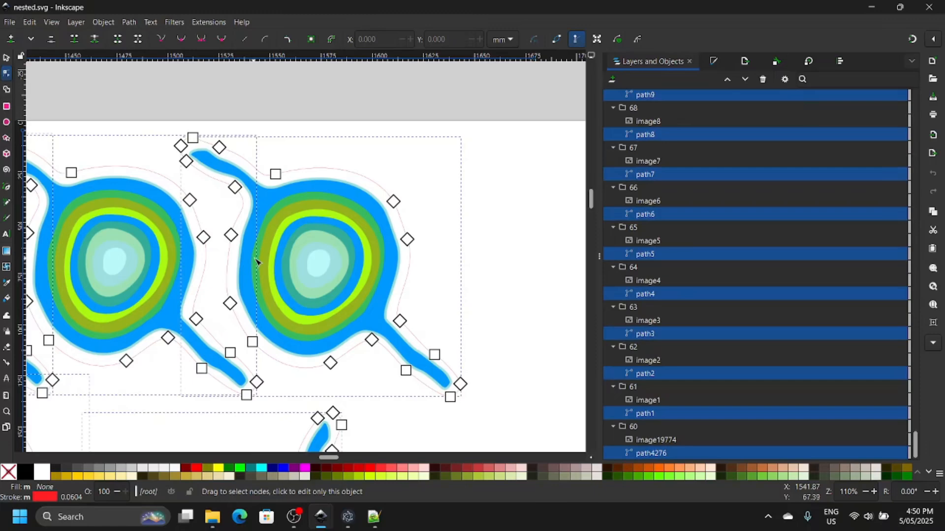
Step: Group the selected cut paths, move that group out to the top level above artwork group g111, and toggle its visibility to check it
left_click(96, 24)
key("Escape")
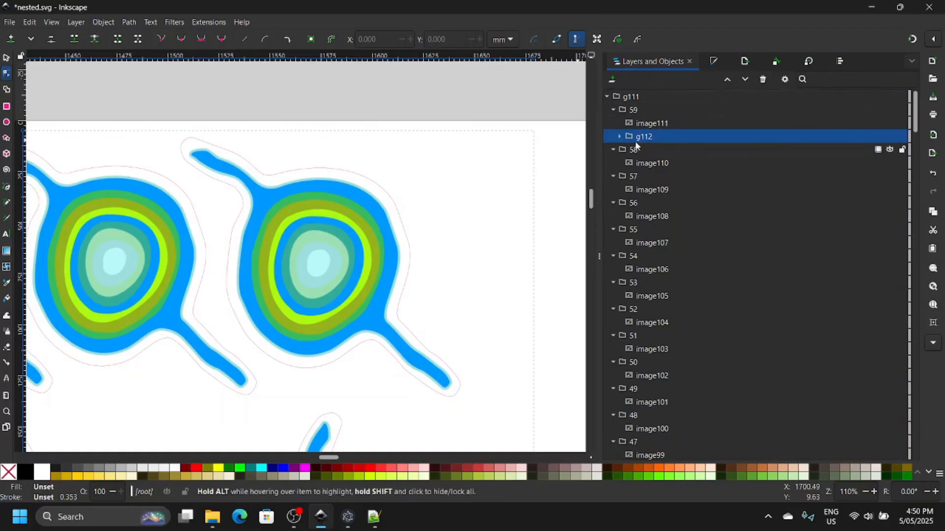
left_click_drag(644, 138, 649, 90)
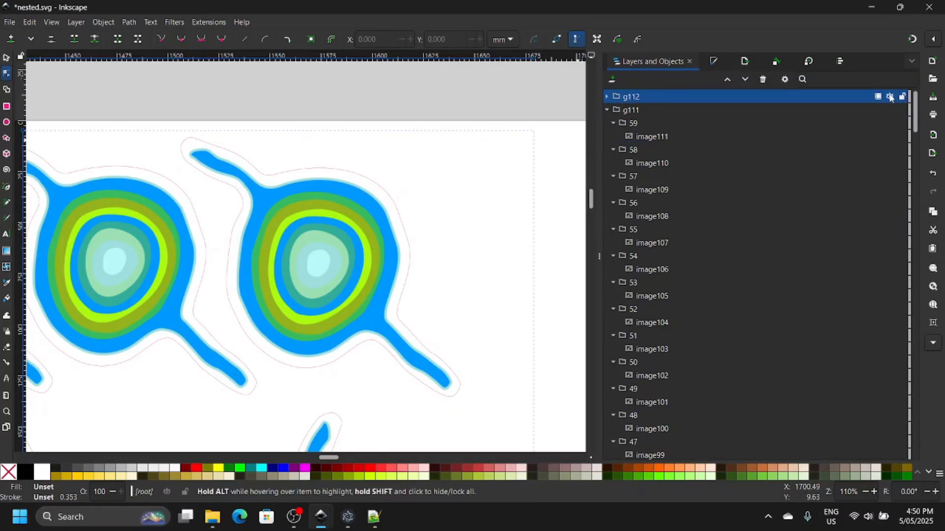
left_click(890, 97)
left_click(890, 97)
left_click(491, 114)
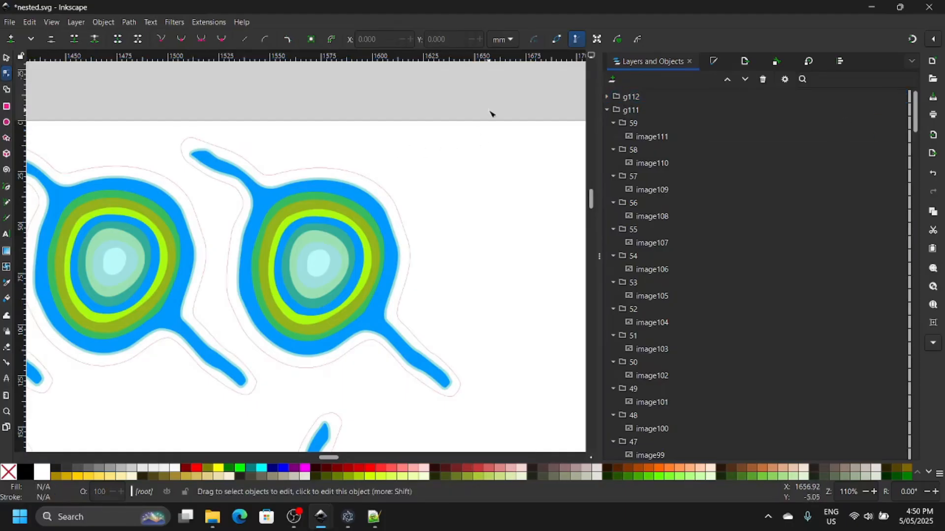
Step: Examine the cut outlines around the blue stickers up close and the layout of the whole nested sheet
key("plus")
key("plus")
key("plus")
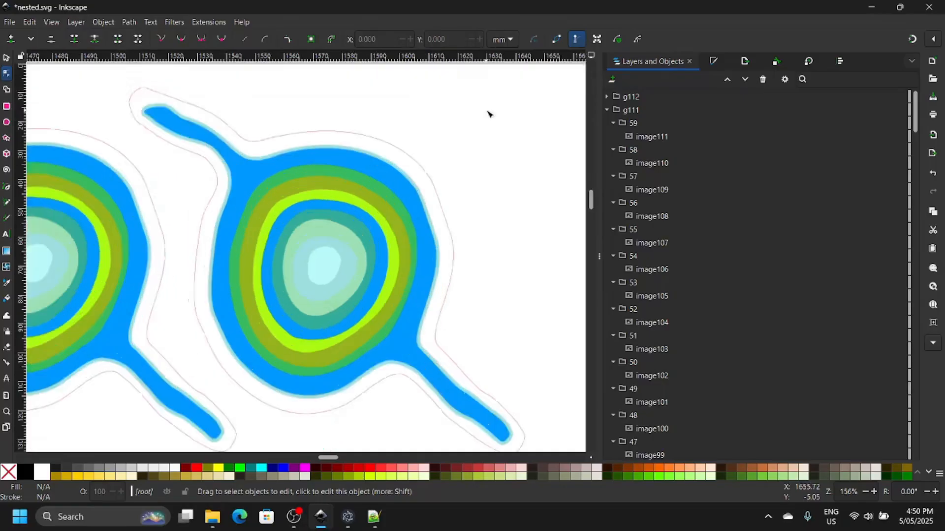
key("minus")
key("minus")
key("minus")
key("minus")
key("minus")
key("minus")
key("minus")
key("minus")
key("minus")
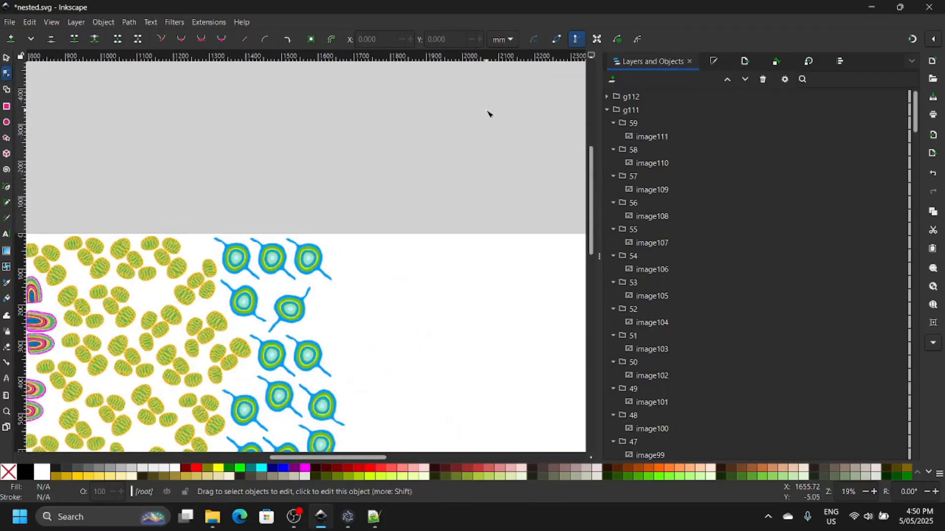
key("minus")
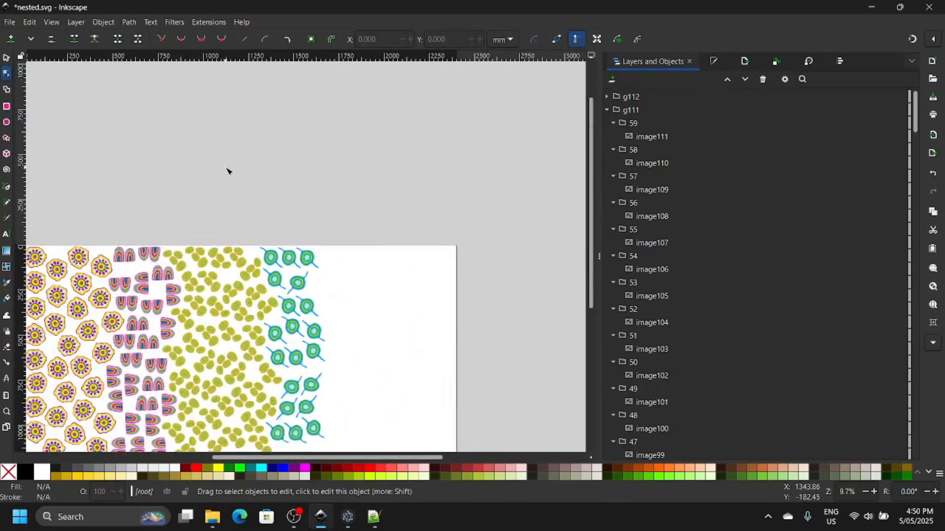
scroll(213, 276, "down", 5)
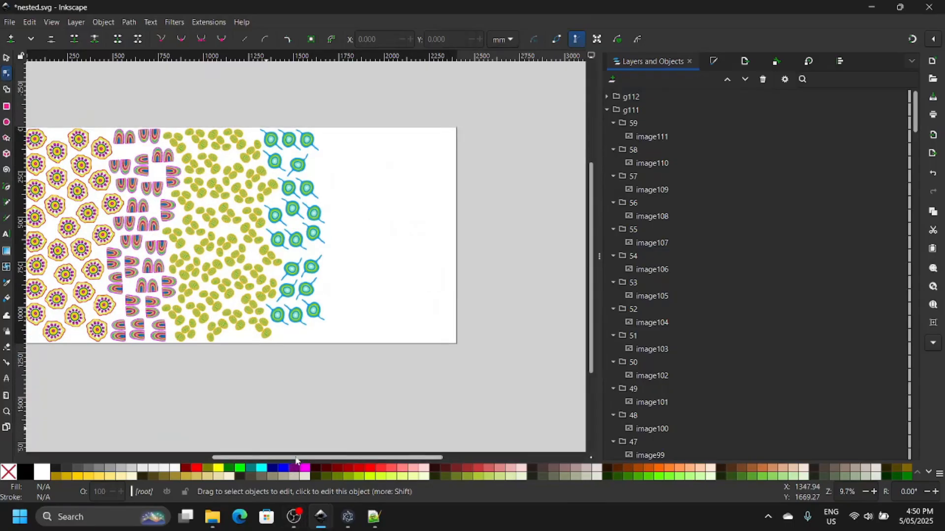
left_click_drag(276, 318, 356, 317)
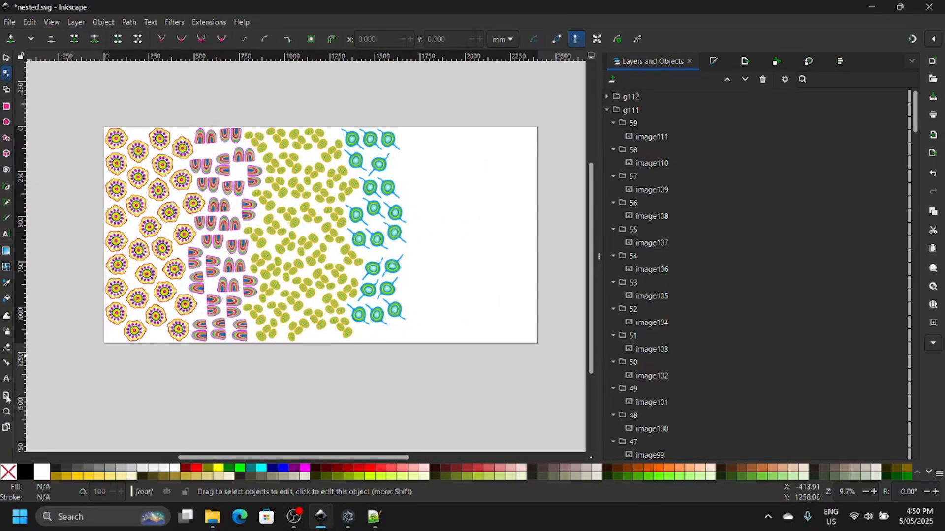
Step: Set the page size to 2440 × 1220 mm
left_click(6, 428)
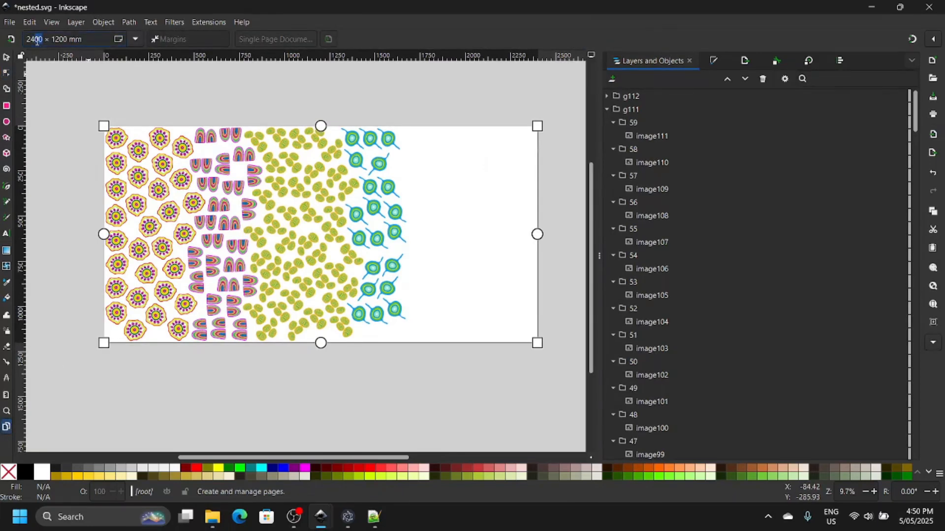
type("40")
left_click(68, 39)
key("BackSpace")
key("BackSpace")
type("20")
key("Return")
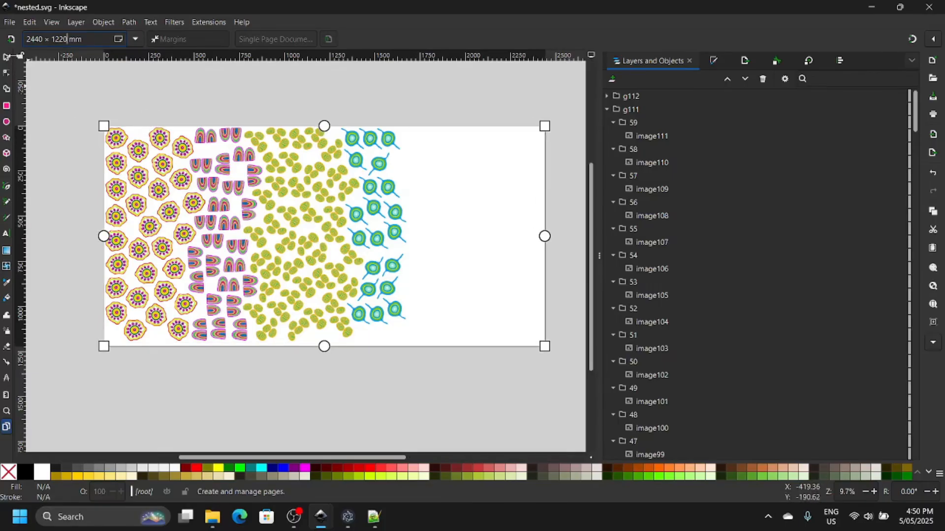
left_click(7, 57)
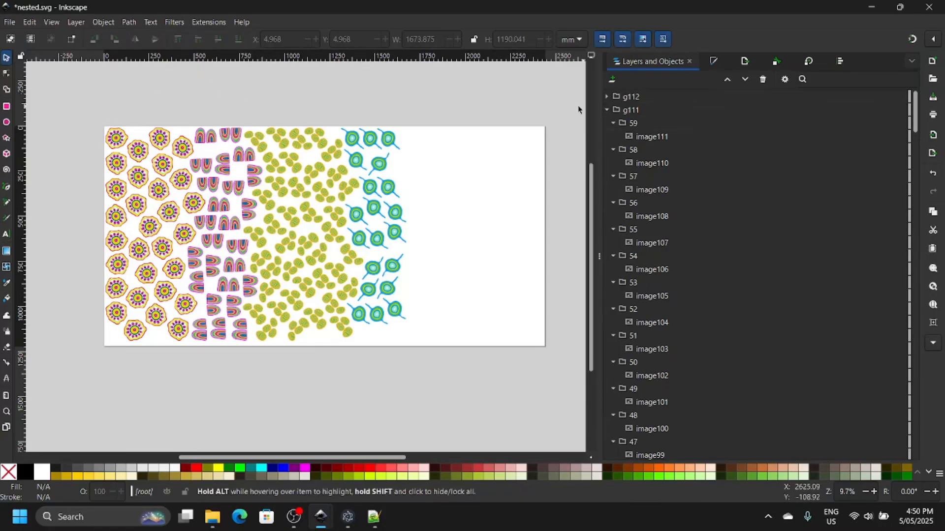
Step: Collapse group g111 and add a new layer named dots above the cut path group g112
left_click(607, 110)
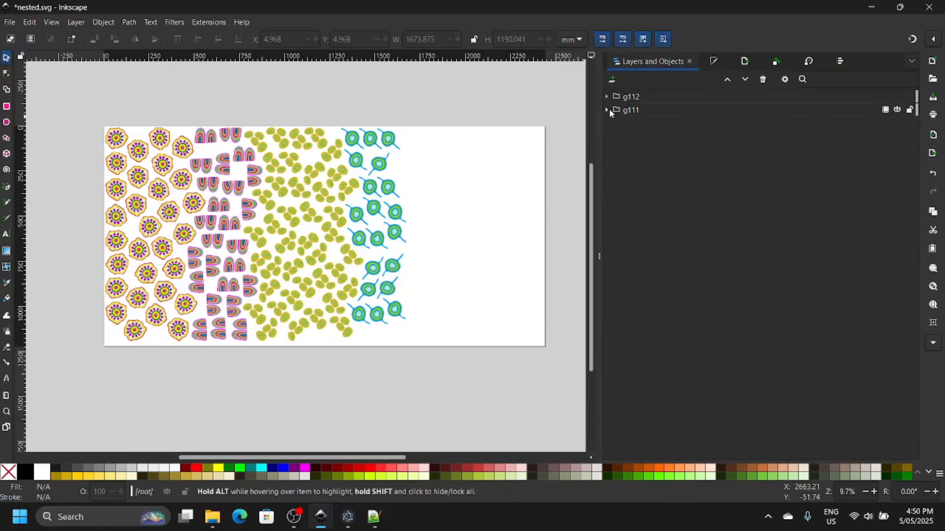
left_click(646, 97)
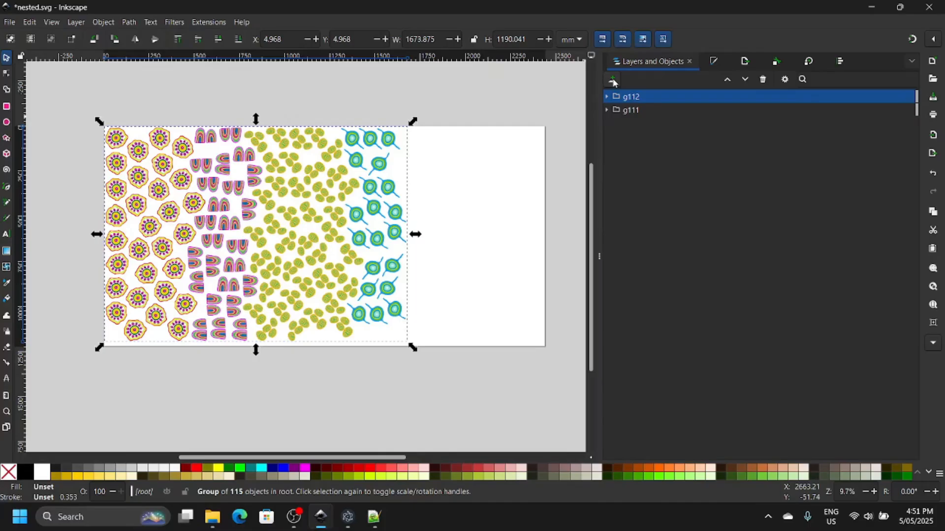
left_click(613, 79)
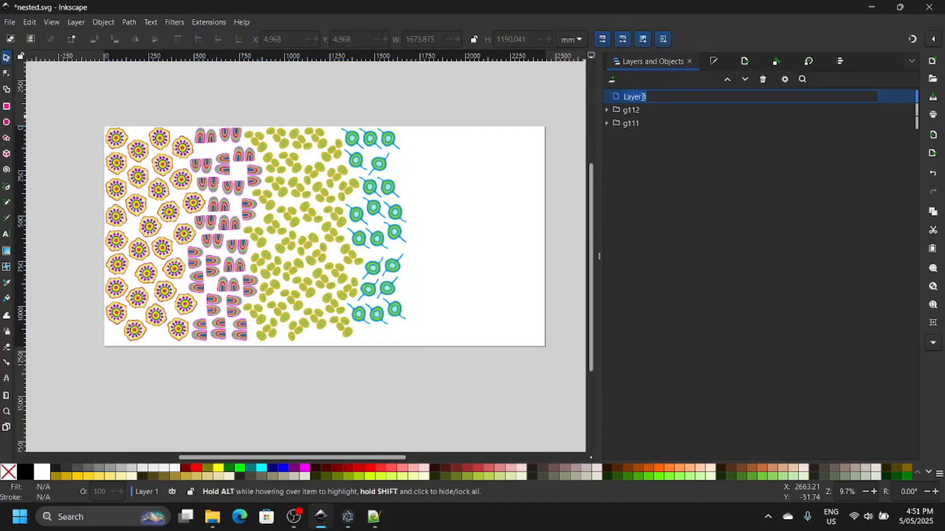
type("dots")
key("Return")
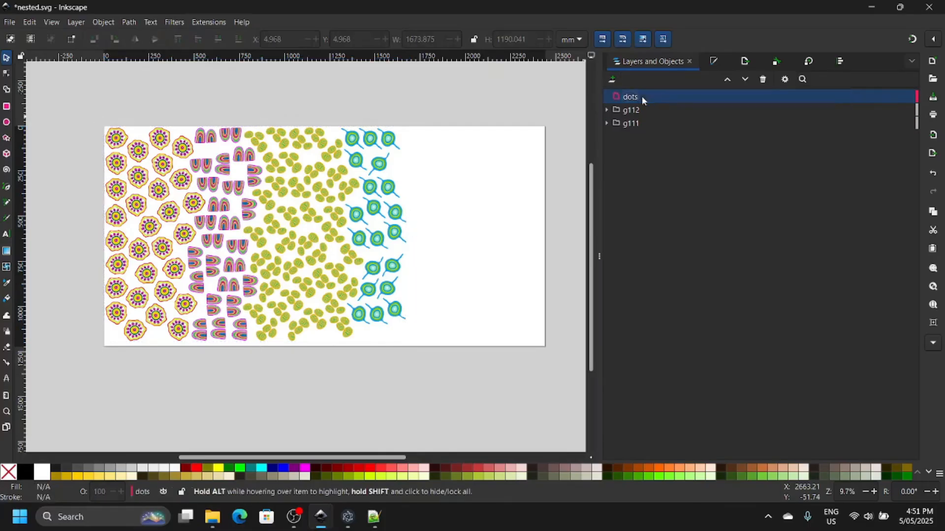
Step: Open rego_fiducials.svg from the registration folder
left_click(10, 22)
left_click(45, 63)
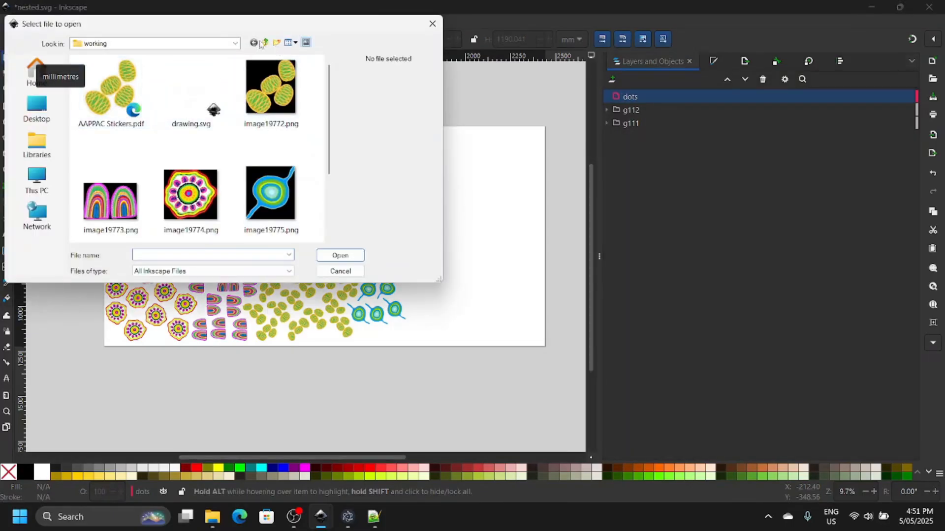
left_click(261, 44)
double_click(114, 75)
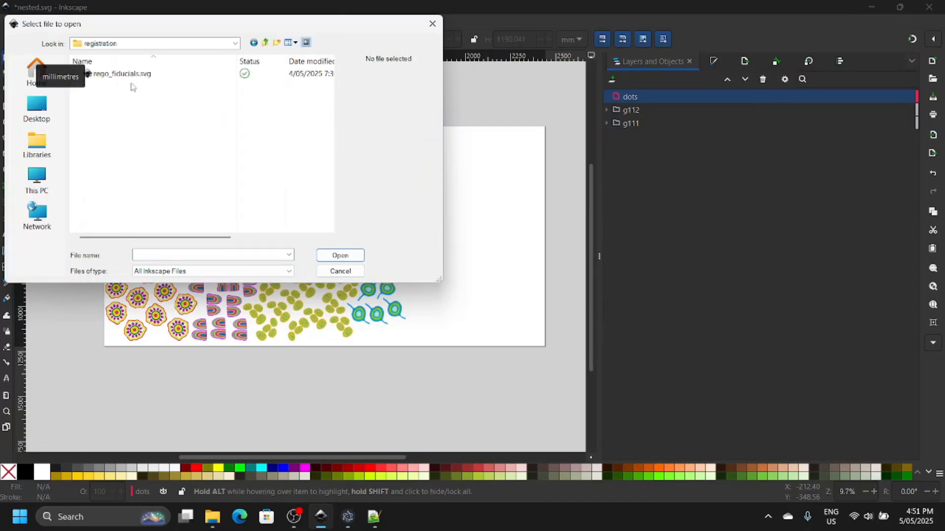
left_click(123, 74)
left_click(347, 256)
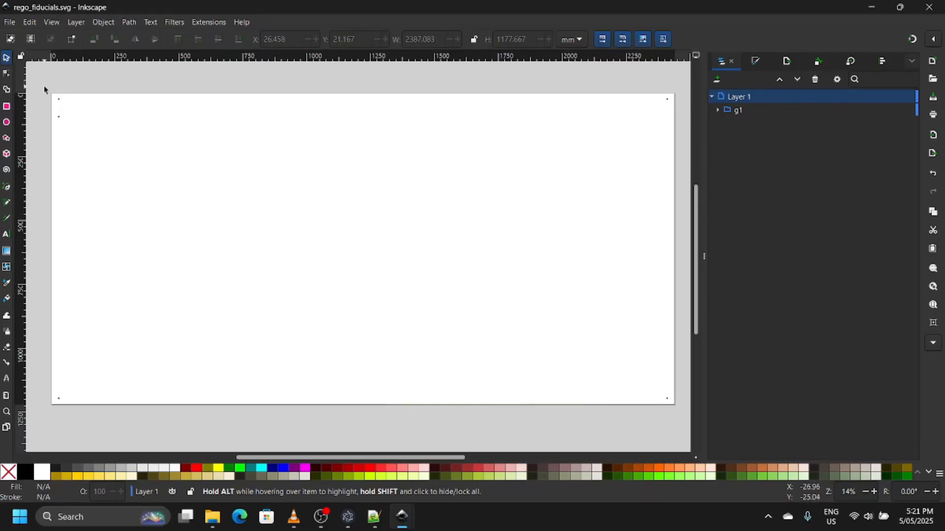
Step: Copy the group of registration dots from the whole page of rego_fiducials.svg and switch back to nested.svg
left_click_drag(45, 90, 681, 418)
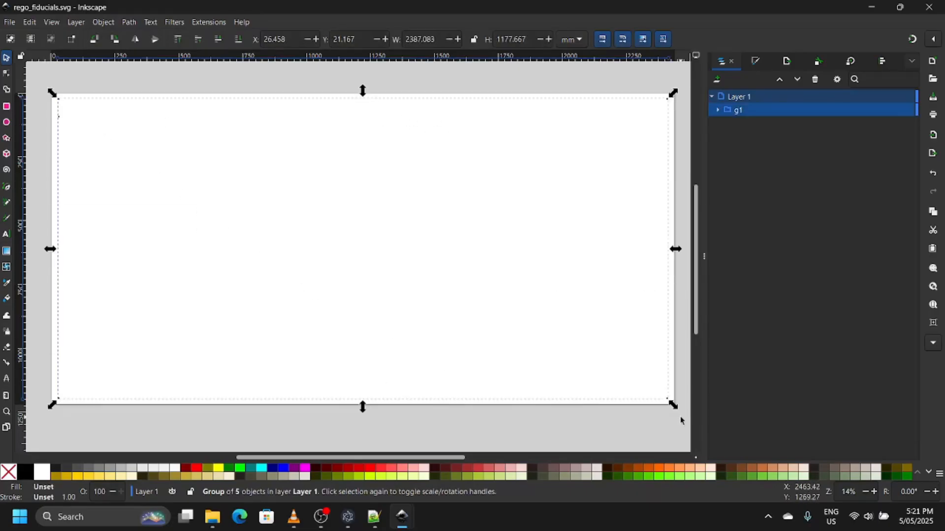
left_click(29, 22)
left_click(57, 95)
mouse_move(402, 517)
left_click(454, 463)
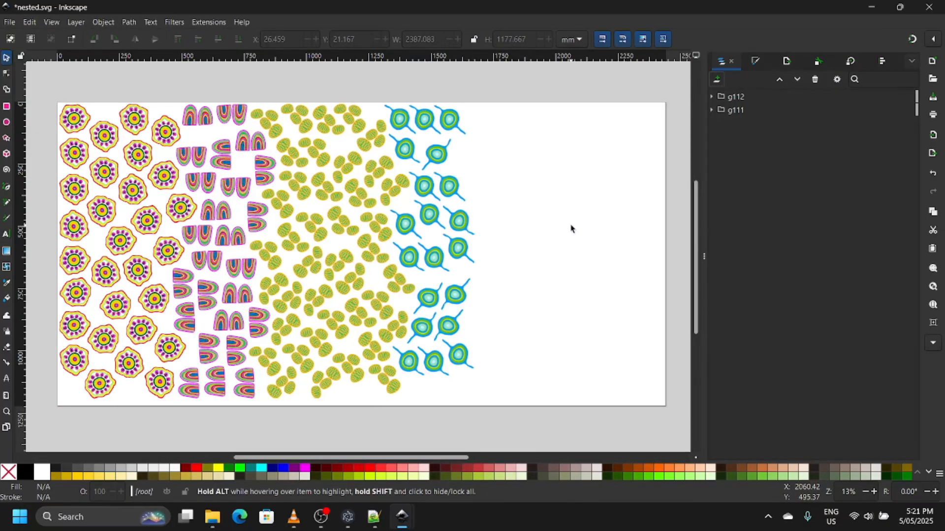
Step: Add a layer named rego dots above group g112 and paste the copied registration dots into it
left_click(718, 80)
left_click(745, 100)
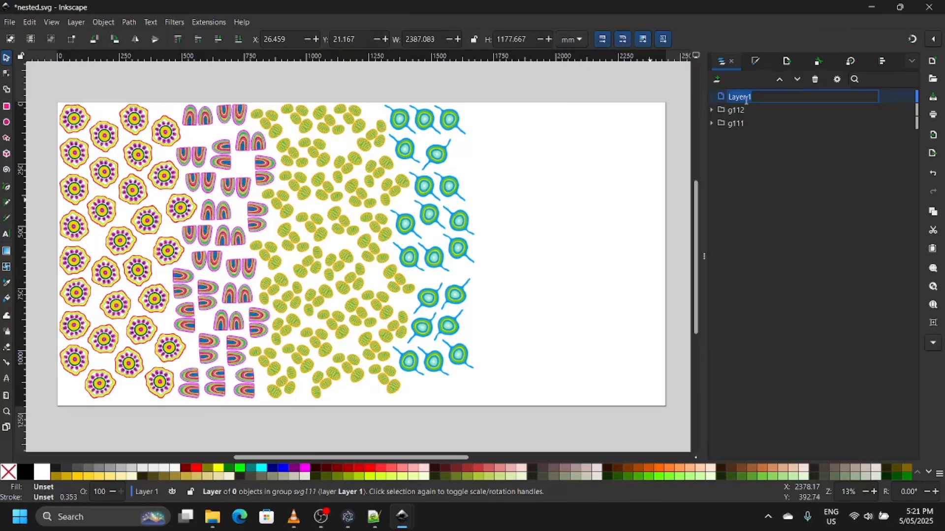
type("rego dots")
key("Return")
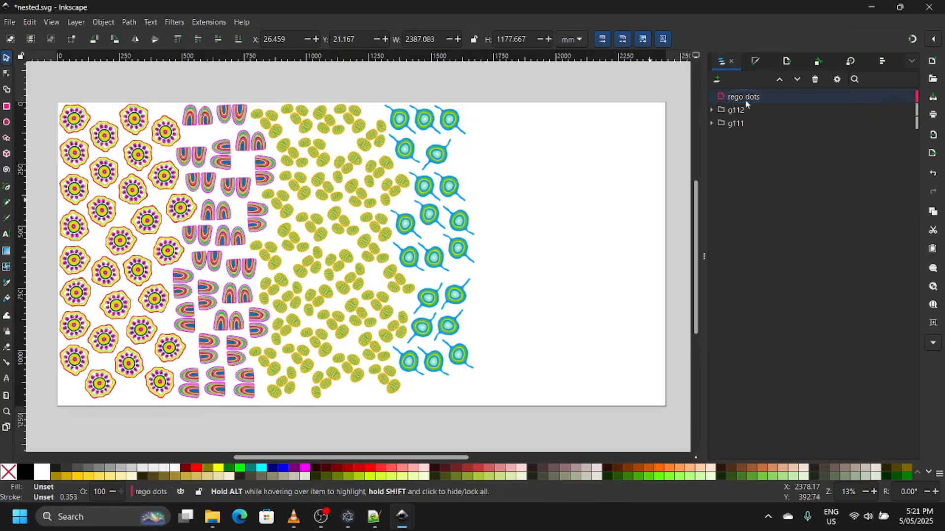
left_click(30, 22)
left_click(48, 107)
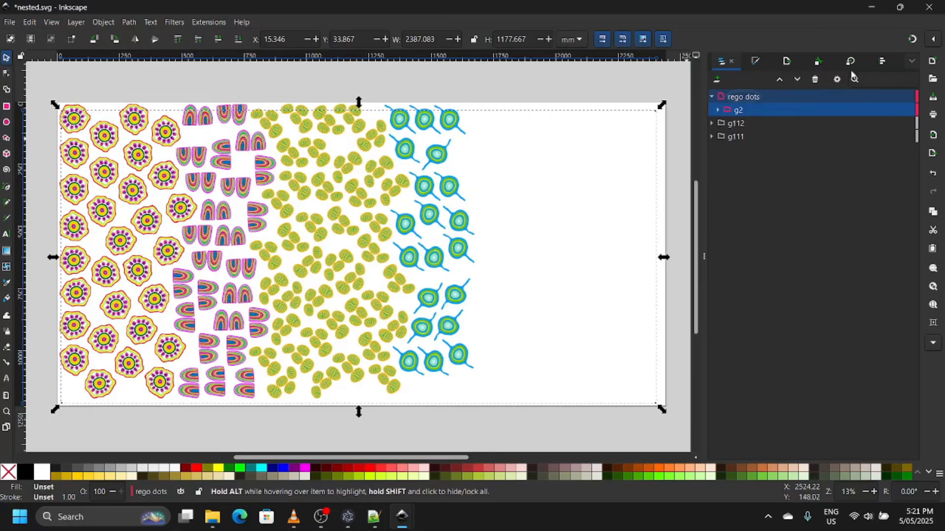
Step: Centre the pasted dot group horizontally and vertically on the page, and lock the rego dots layer
left_click(882, 61)
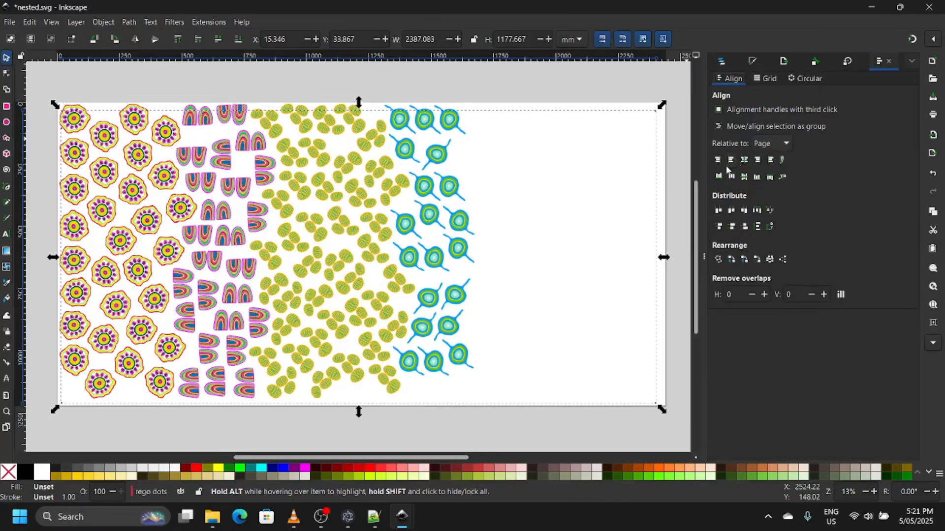
left_click(743, 161)
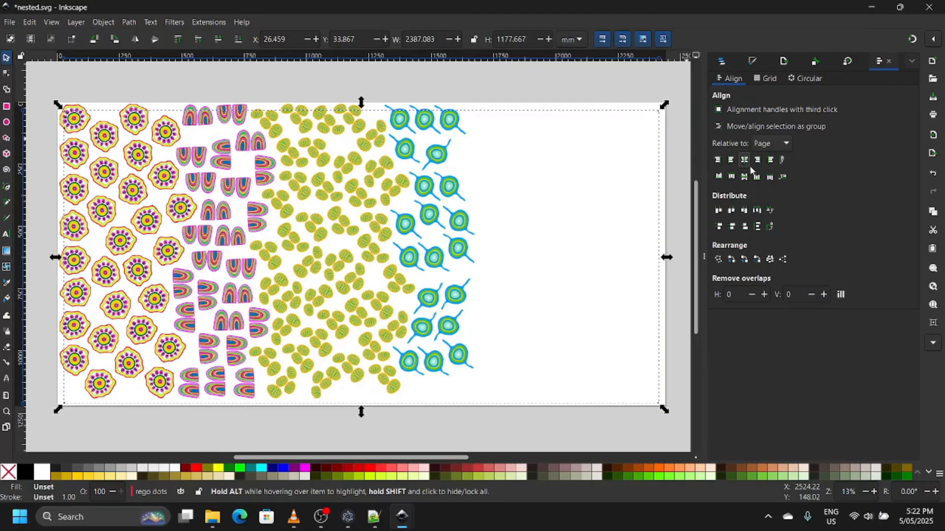
left_click(746, 178)
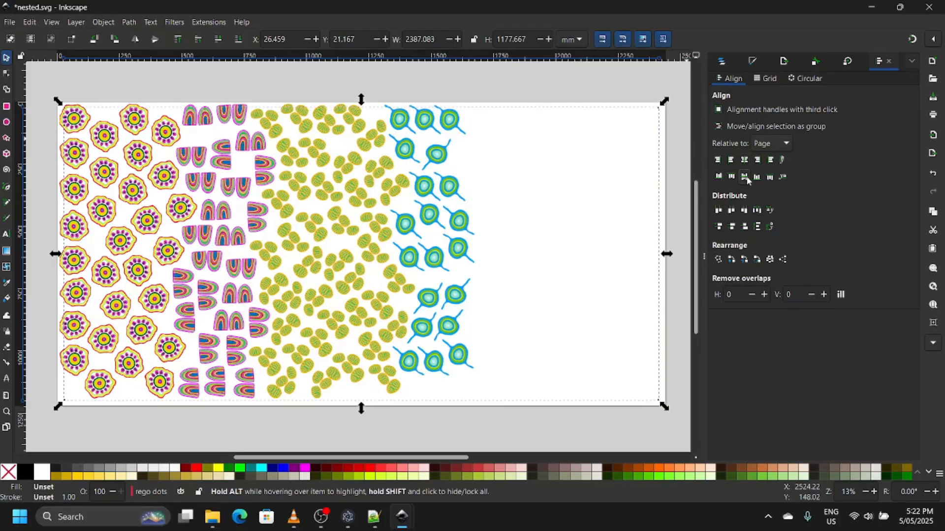
left_click(248, 93)
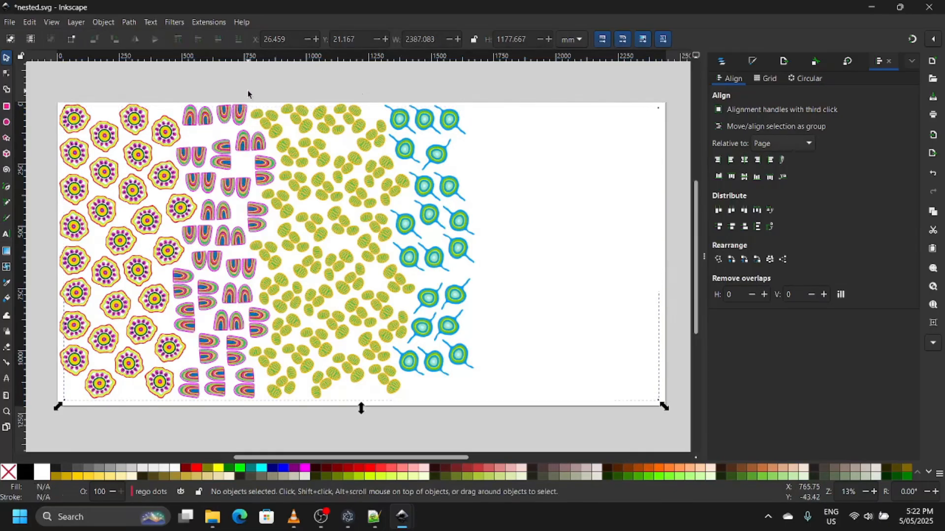
left_click(721, 61)
left_click(909, 97)
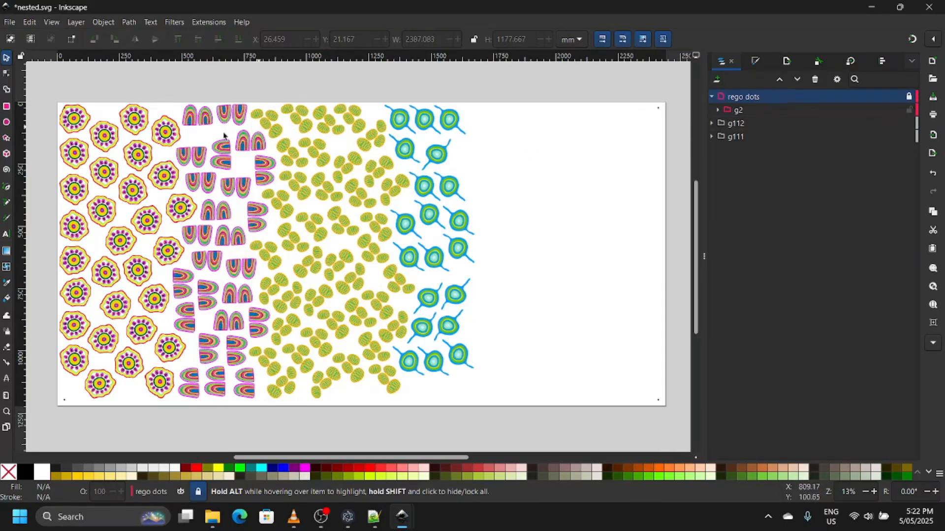
Step: Move groups g112 and g111 together right and down to about X 58 mm, Y 16 mm, clear of the left-hand registration dots
left_click_drag(45, 92, 535, 420)
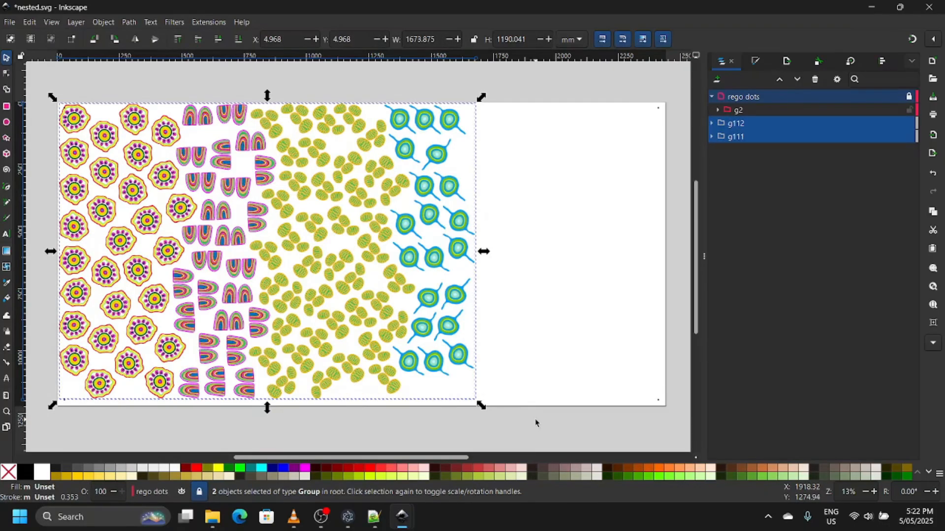
key("shift+Right")
key("shift+Right")
key("shift+Right")
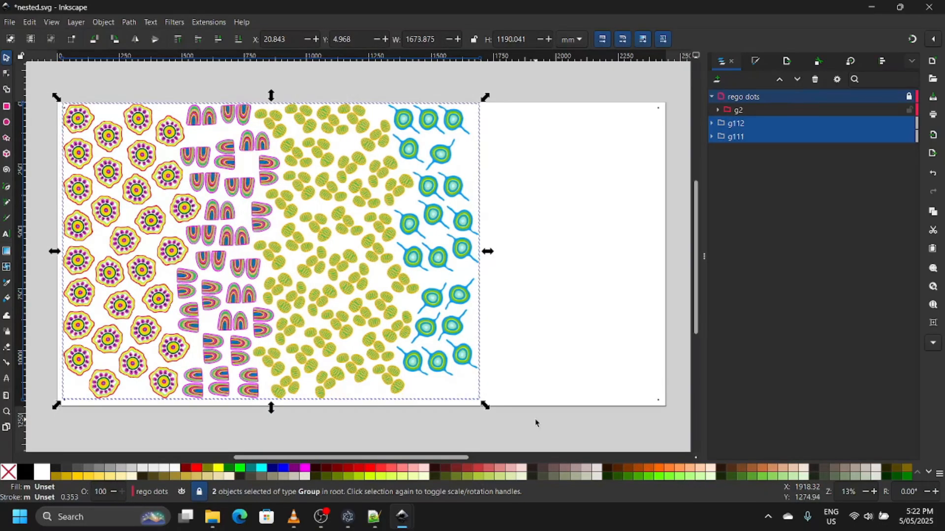
key("shift+Right")
key("shift+Right")
key("shift+Right")
key("shift+Right")
key("shift+Right")
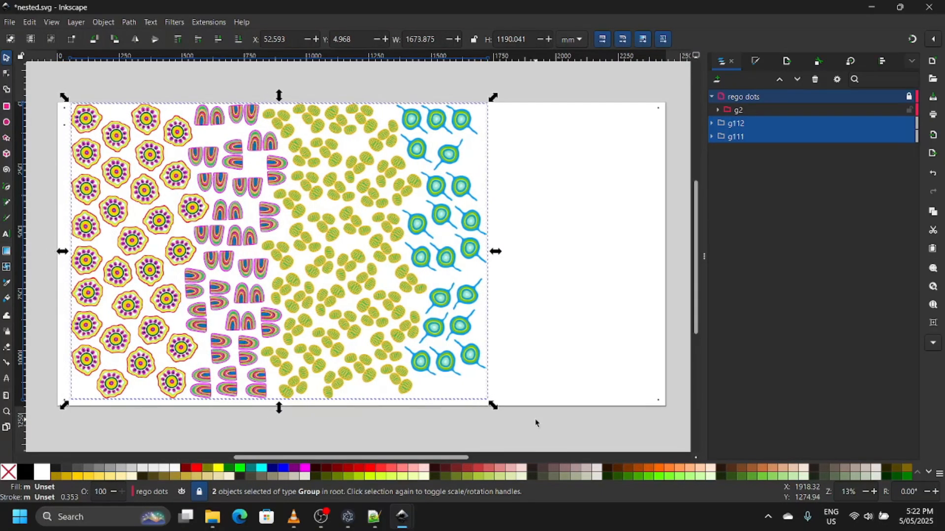
key("shift+Right")
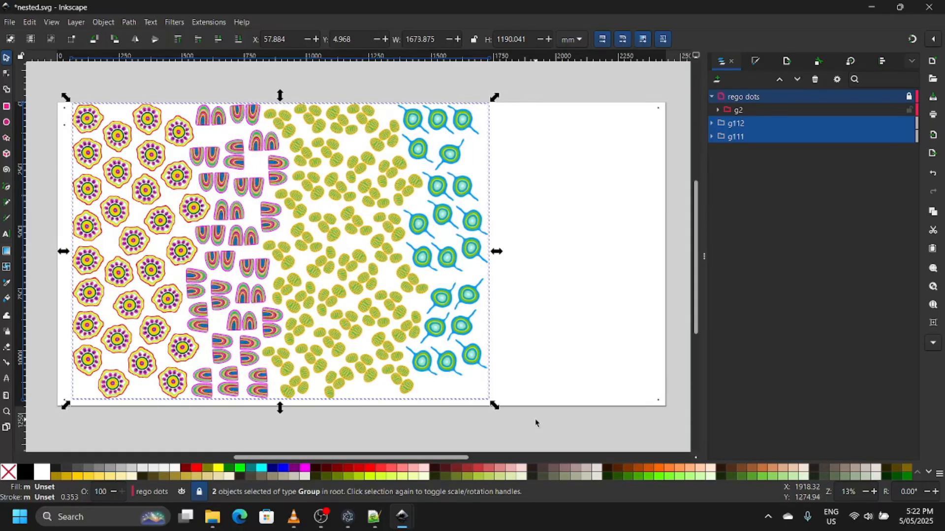
key("shift+Down")
key("shift+Down")
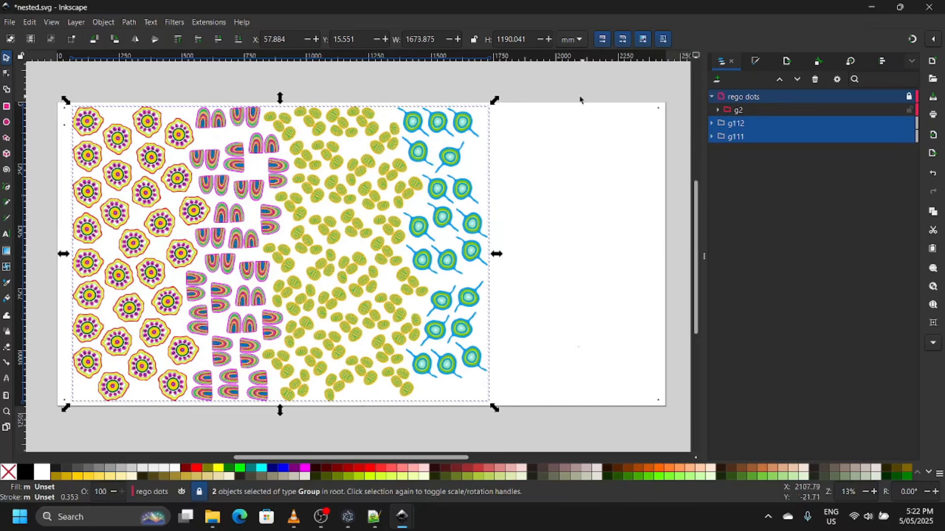
left_click(558, 91)
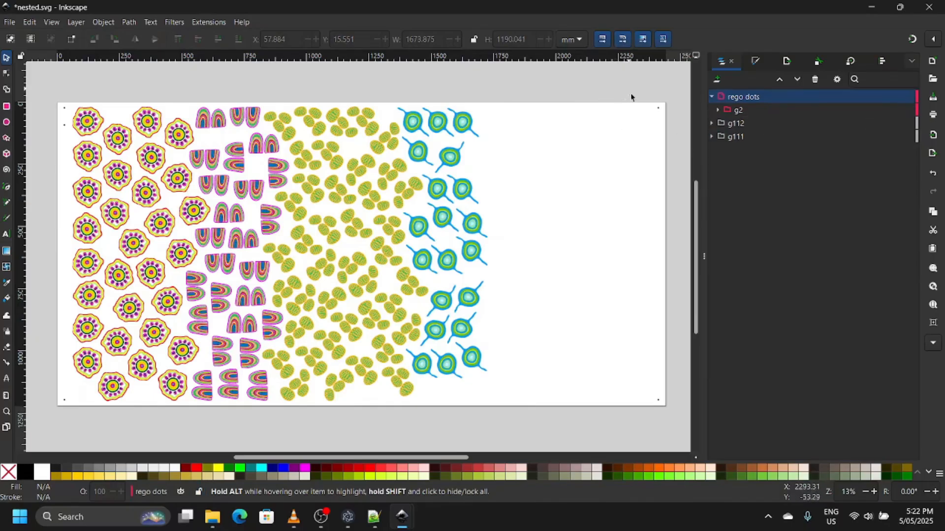
Step: Ungroup the registration dots in the rego dots layer
left_click_drag(629, 88, 664, 433)
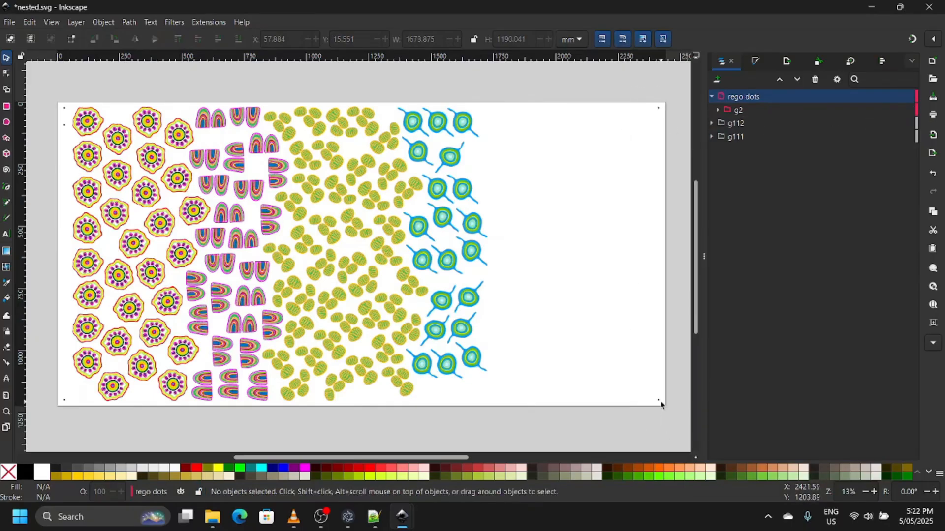
left_click(658, 402)
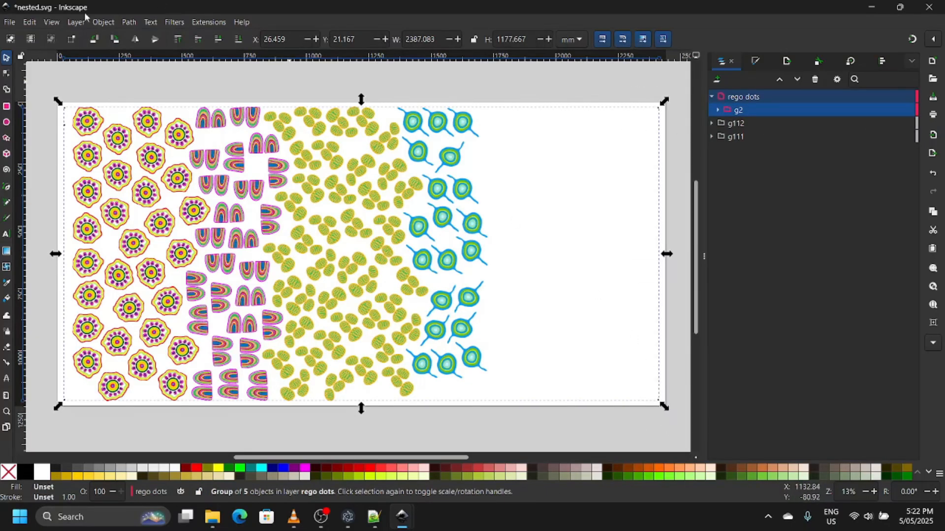
left_click(104, 23)
left_click(120, 136)
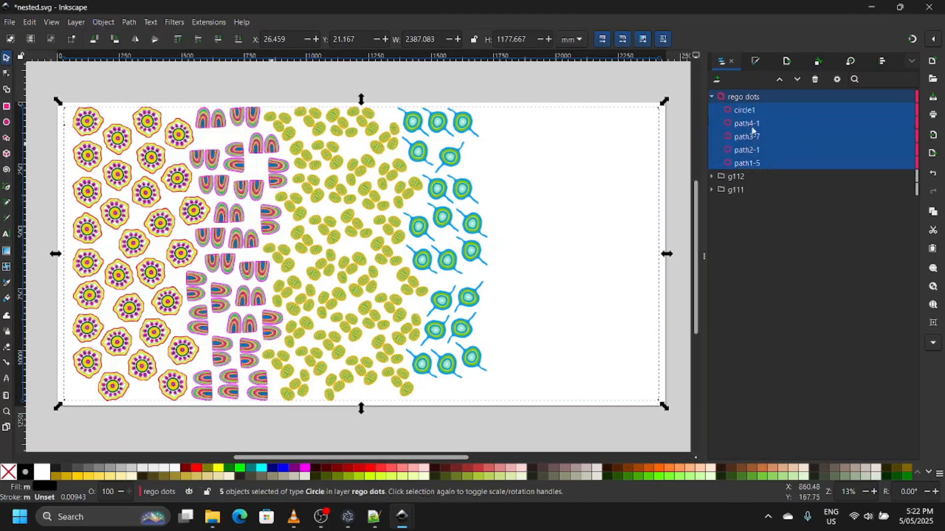
Step: Move the two right-hand registration dots left to about X 1725 mm, at the edge of the artwork, and collapse the rego dots layer
left_click_drag(643, 88, 671, 435)
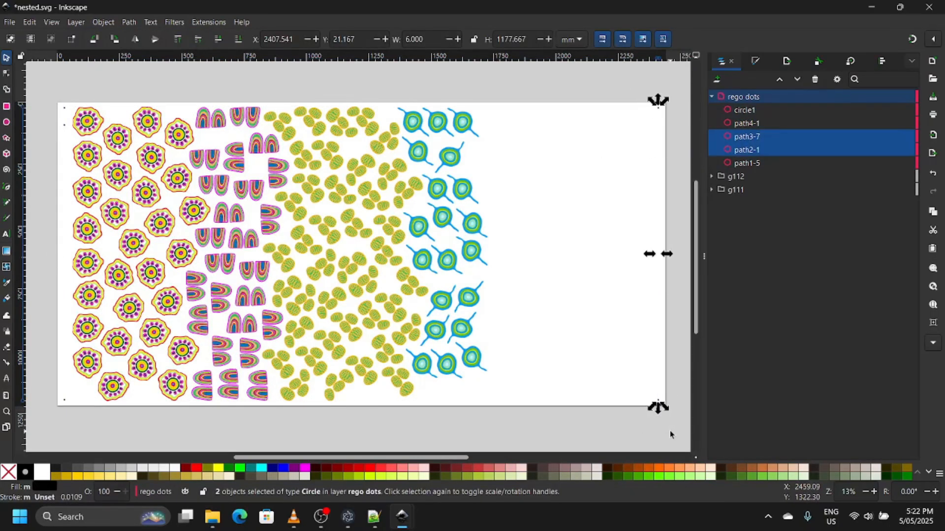
key("shift+Left")
key("shift+Left")
key("shift+Left")
key("shift+Left")
key("shift+Left")
key("shift+Left")
key("shift+Left")
key("shift+Left")
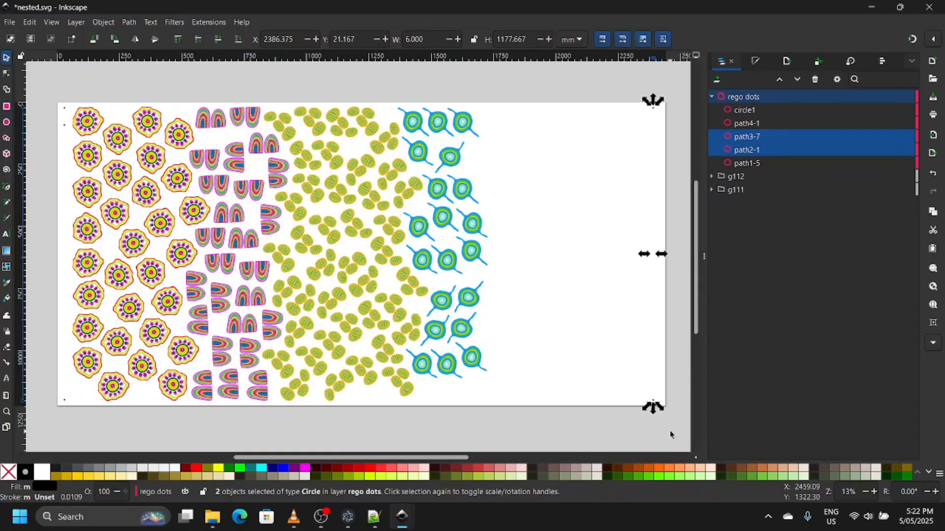
key("shift+Left")
key("shift+Left")
key("shift+Left")
key("shift+Left")
key("shift+Left")
key("shift+Left")
key("shift+Left")
key("shift+Left")
key("shift+Left")
key("shift+Left")
key("shift+Left")
key("shift+Left")
key("shift+Left")
key("shift+Left")
key("shift+Left")
key("shift+Left")
key("shift+Left")
key("shift+Left")
key("shift+Left")
key("shift+Left")
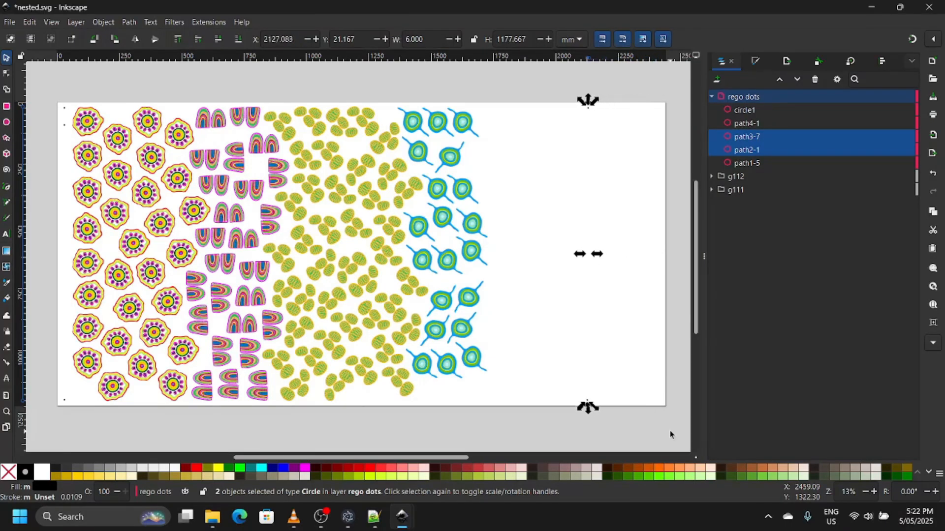
key("shift+Left")
key("shift+Left")
key("shift+Left")
key("shift+Left")
key("shift+Left")
key("shift+Left")
key("shift+Left")
key("shift+Left")
key("shift+Left")
key("shift+Left")
key("shift+Left")
key("shift+Left")
key("shift+Left")
key("shift+Left")
key("shift+Left")
key("shift+Left")
key("shift+Left")
key("shift+Left")
key("shift+Left")
key("shift+Left")
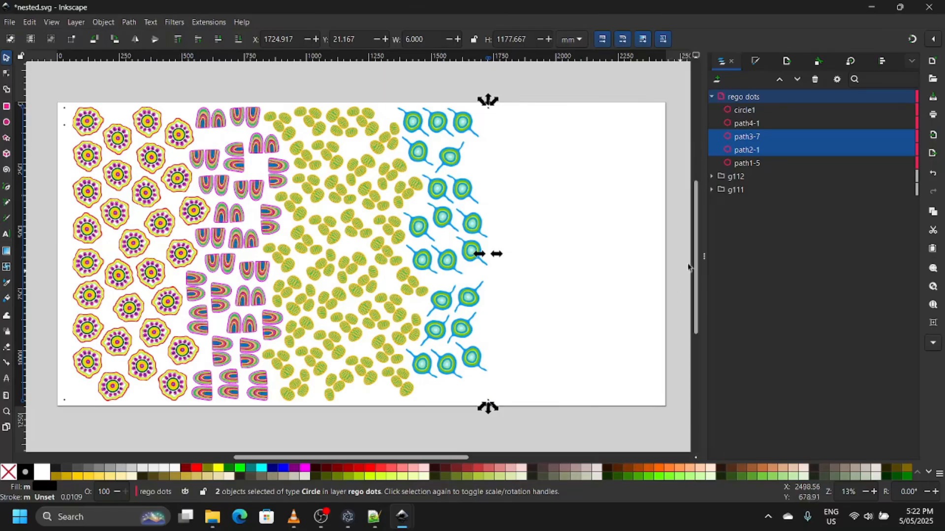
left_click(556, 87)
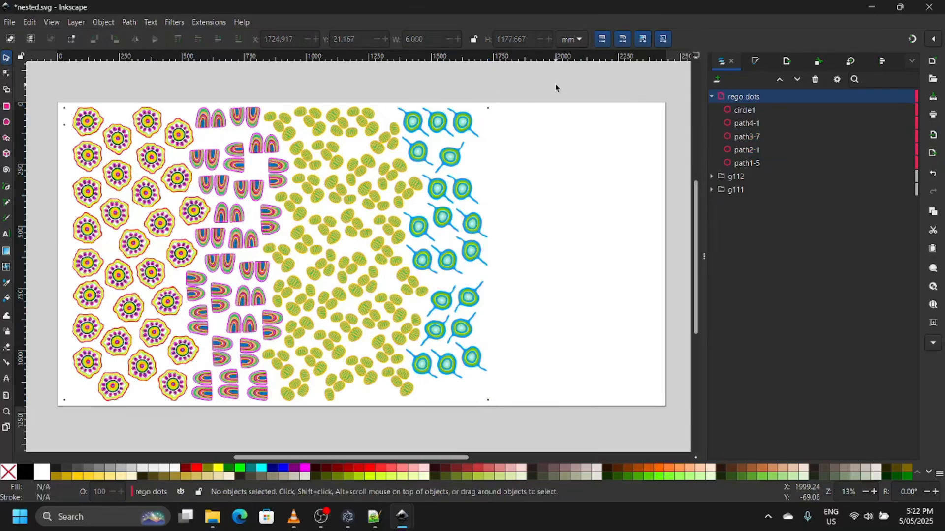
left_click(712, 97)
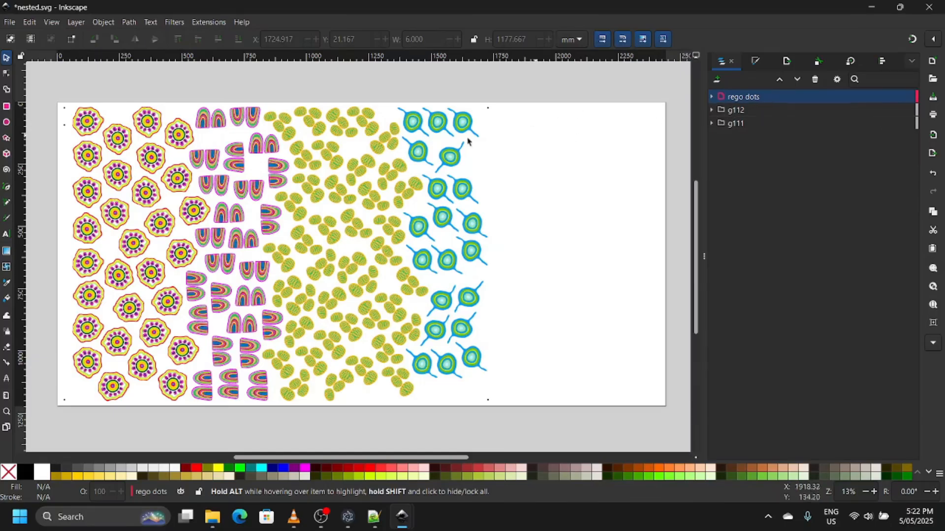
Step: Hide the cut path group g112 so only the artwork and registration dots show around the upper right-hand dot
left_click(6, 426)
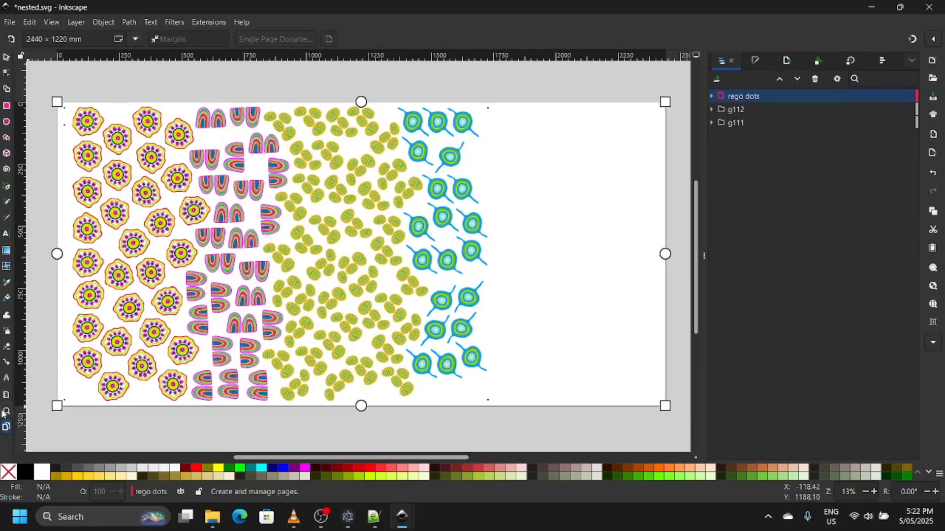
left_click(7, 411)
left_click_drag(444, 94, 513, 185)
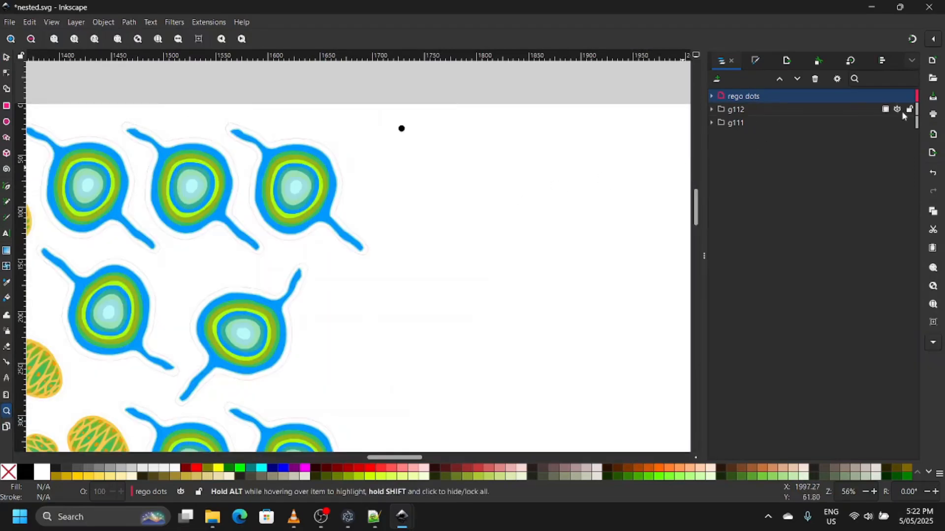
left_click(897, 110)
left_click(9, 22)
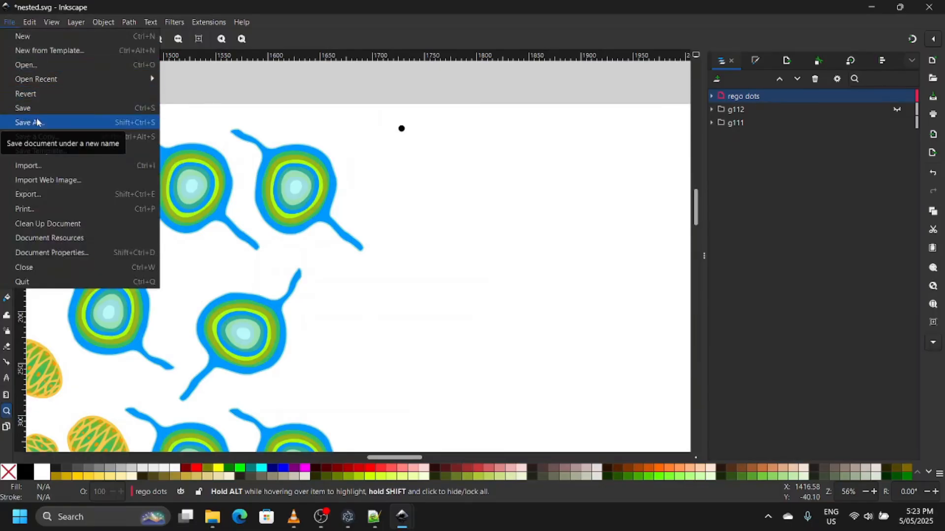
left_click(37, 122)
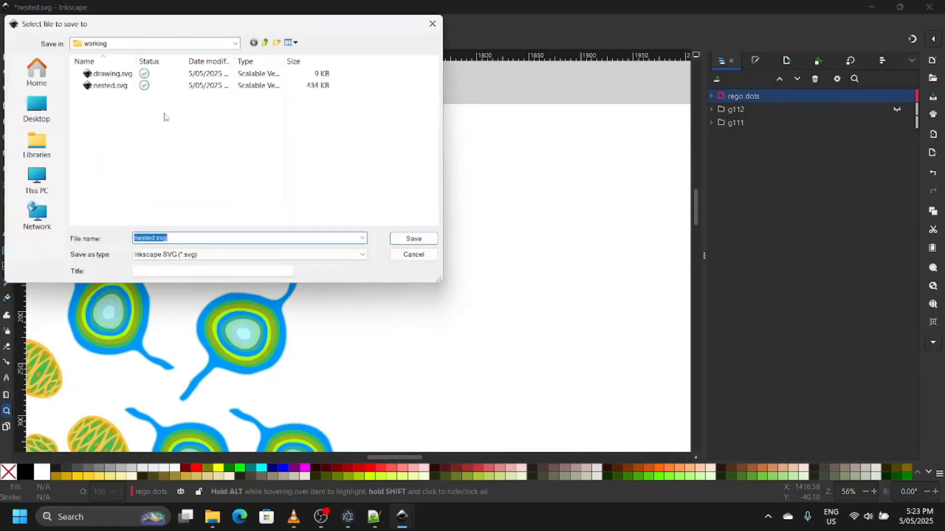
left_click(200, 255)
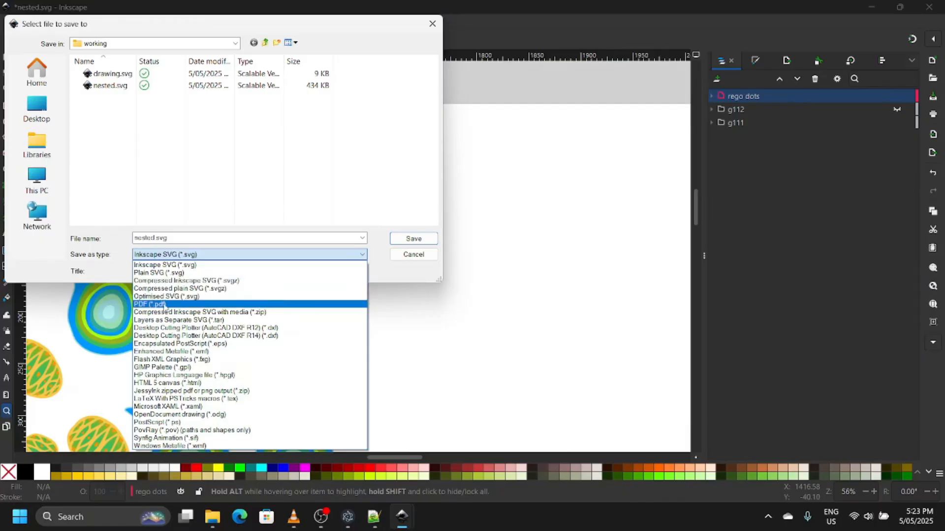
left_click(165, 305)
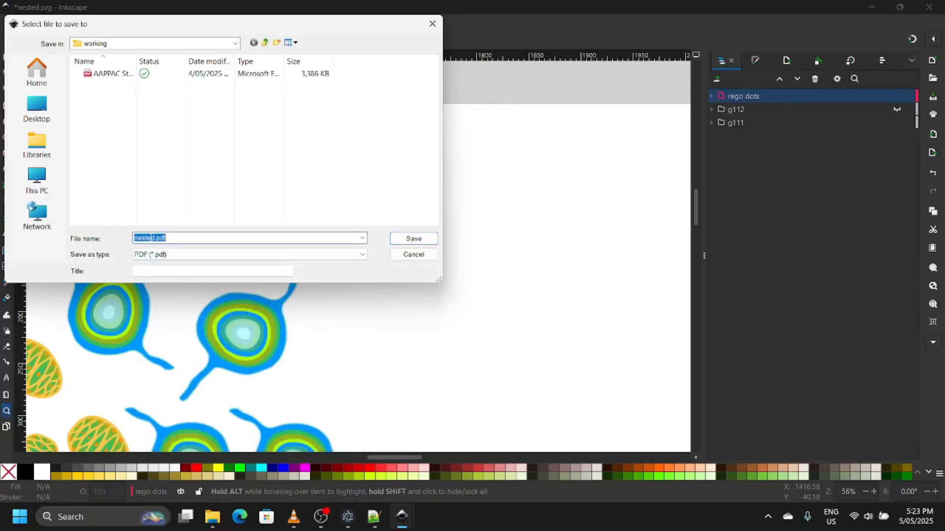
type("print")
left_click(414, 256)
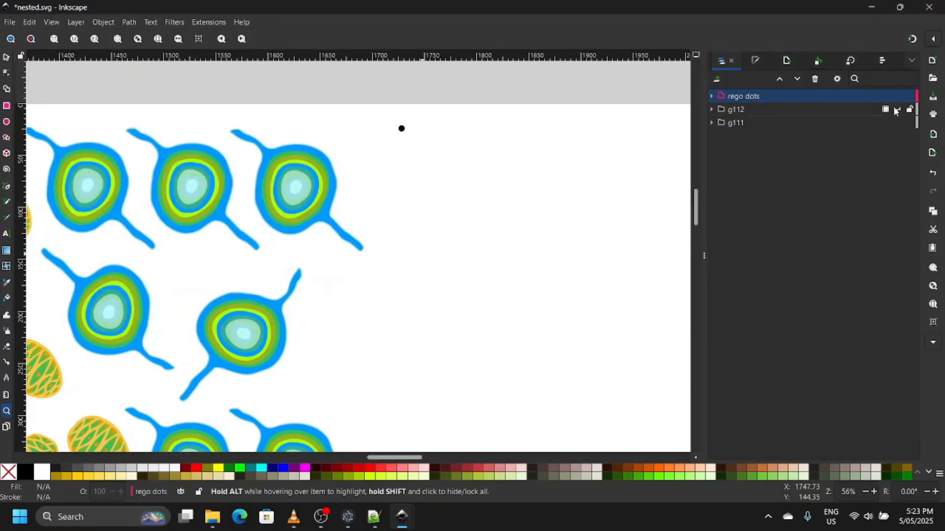
Step: Hide the artwork group g111, leaving the cut path group g112 and the rego dots layer shown
left_click(896, 122)
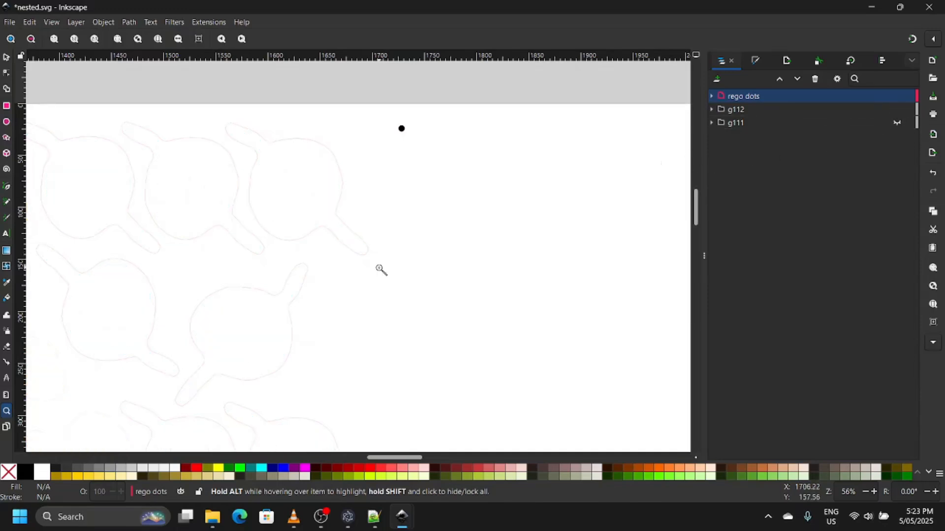